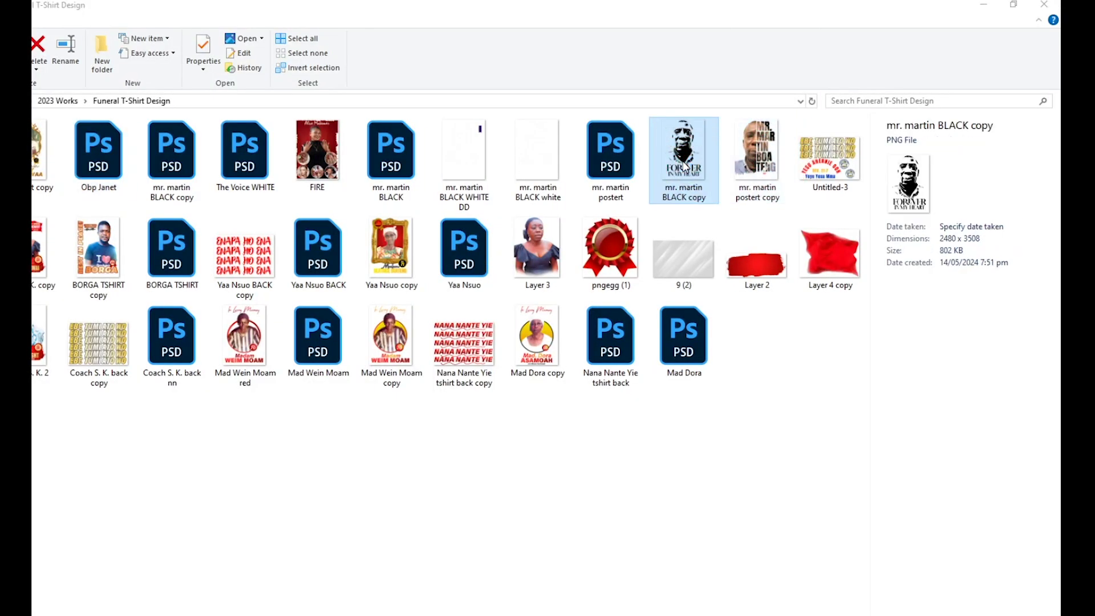
Step: Preview the finished mr. martin BLACK copy PNG in Photos, then select its PSD file
{"action": "double_click", "coordinate": [683, 165]}
{"action": "left_click", "coordinate": [1045, 11]}
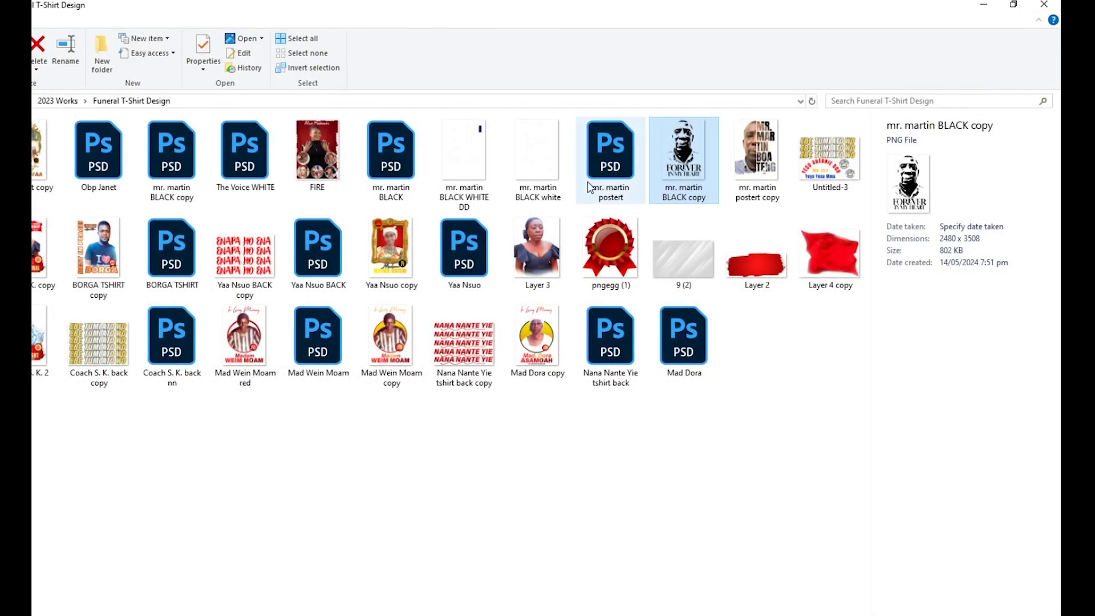
{"action": "left_click", "coordinate": [196, 168]}
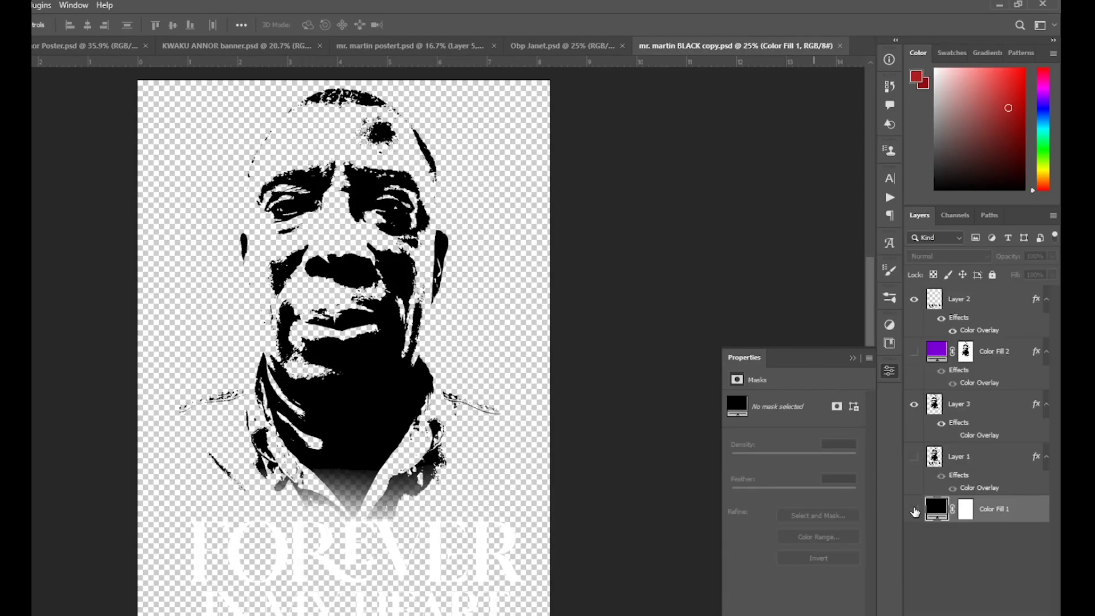
Step: Show Color Fill 1 and 2, hide Layers 2 and 3, then switch to Obp Janet.psd
{"action": "left_click", "coordinate": [915, 511]}
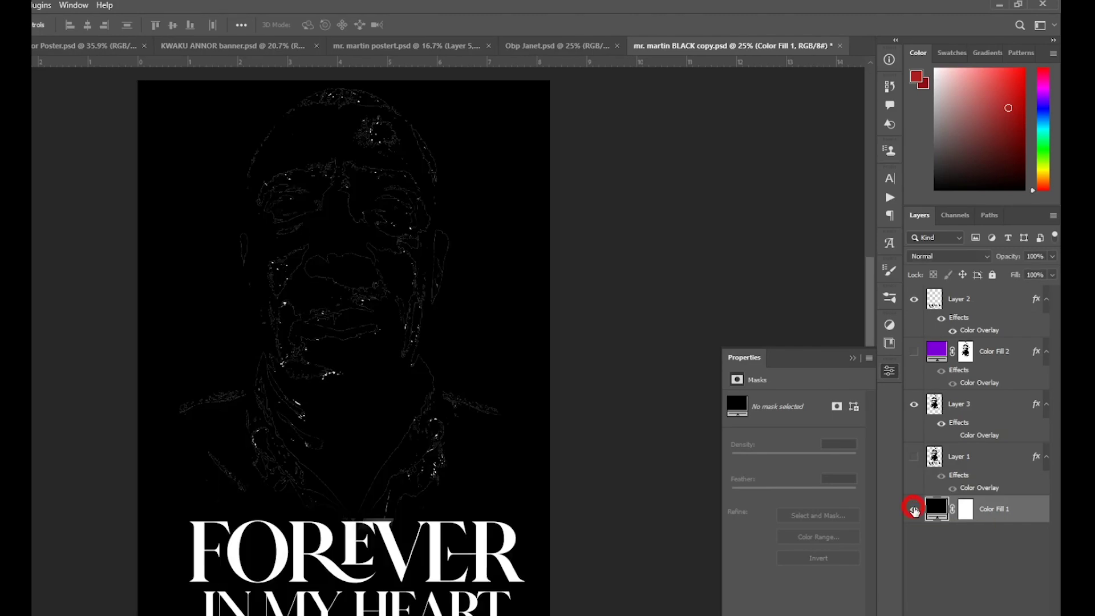
{"action": "left_click", "coordinate": [915, 511]}
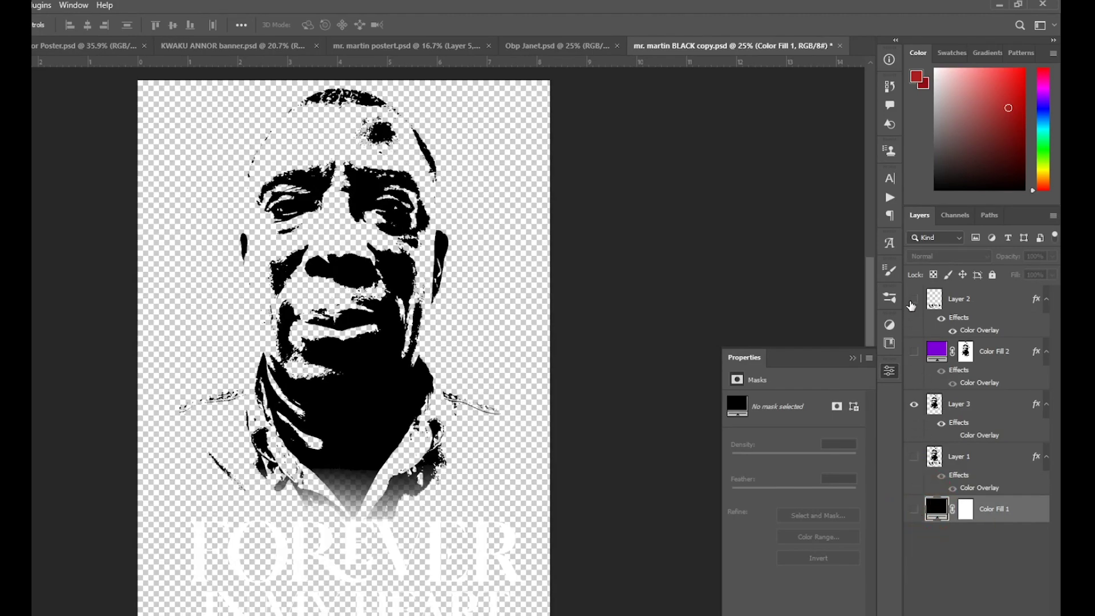
{"action": "left_click", "coordinate": [913, 300]}
{"action": "left_click", "coordinate": [914, 351]}
{"action": "left_click", "coordinate": [914, 511]}
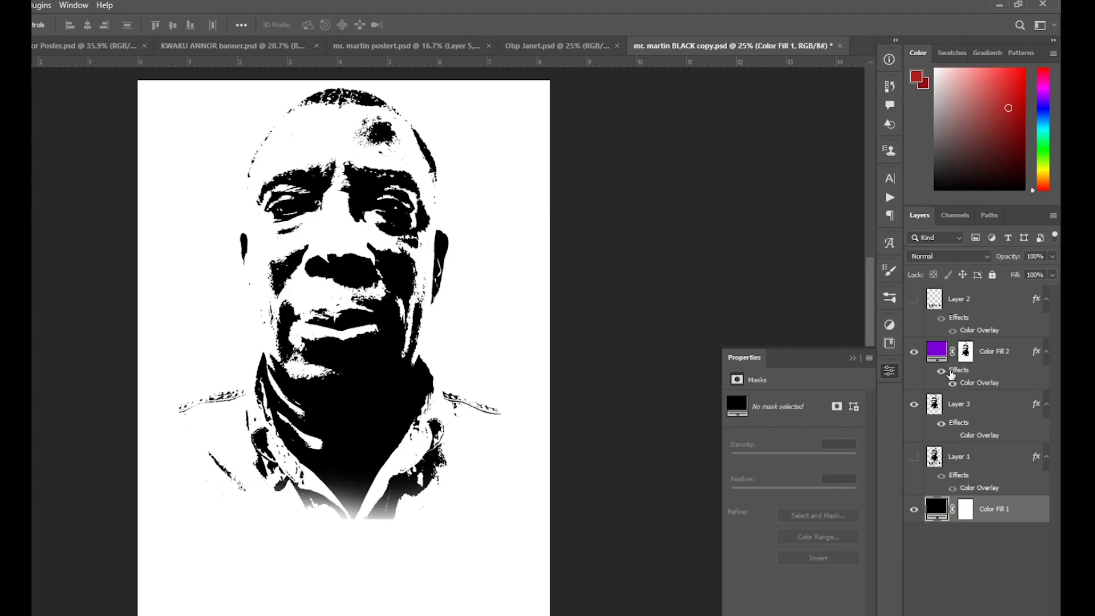
{"action": "left_click", "coordinate": [399, 562]}
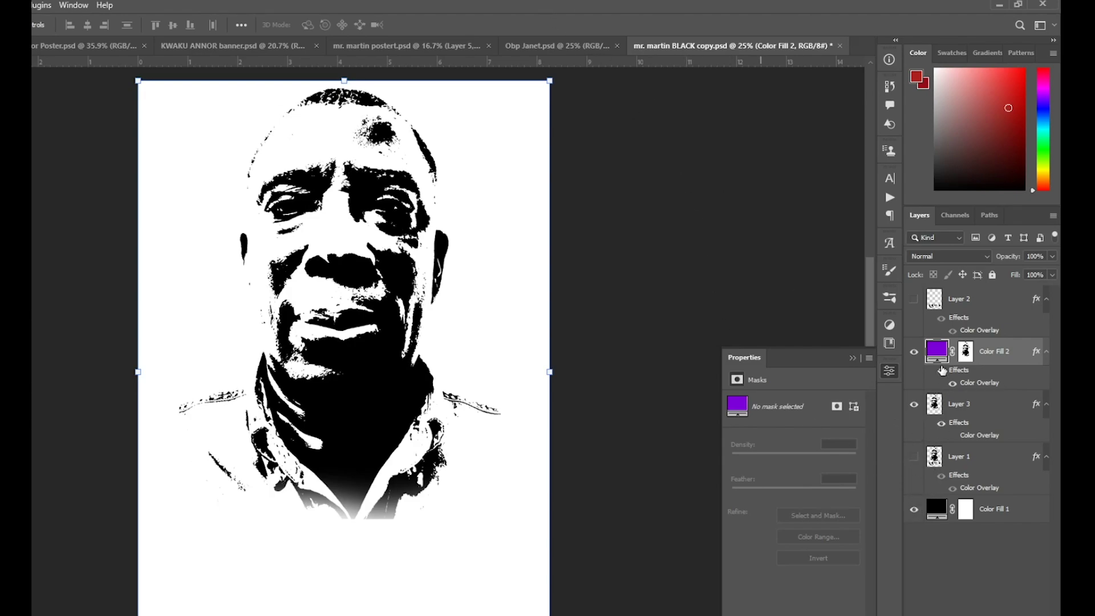
{"action": "left_click", "coordinate": [914, 404]}
{"action": "left_click", "coordinate": [513, 47]}
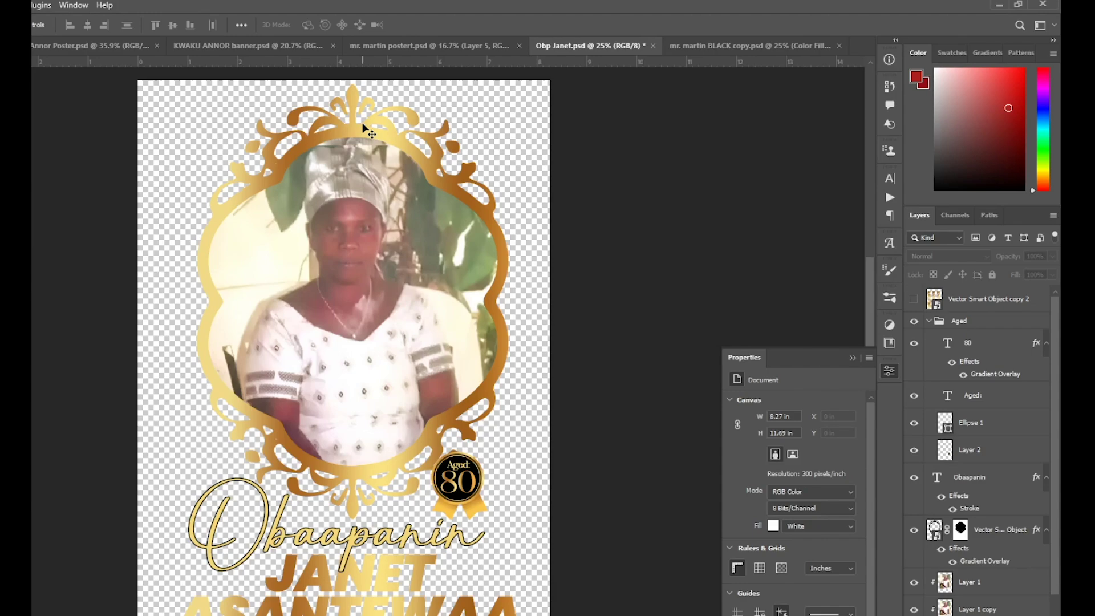
Step: Create a new blank A4 document
{"action": "left_click_drag", "start_coordinate": [367, 131], "coordinate": [349, 142]}
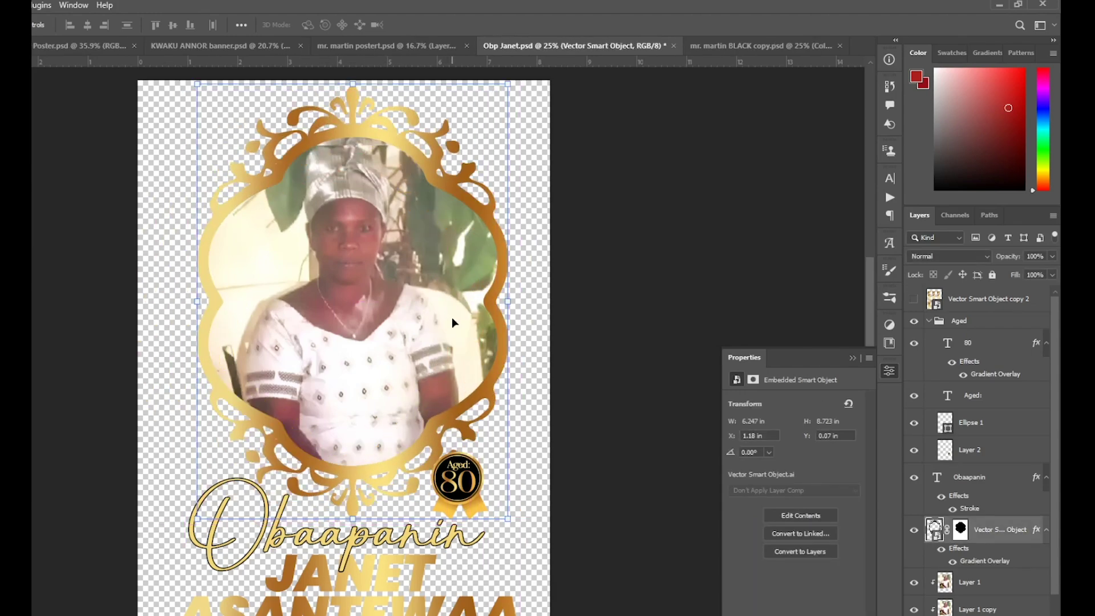
{"action": "key", "text": "ctrl+n"}
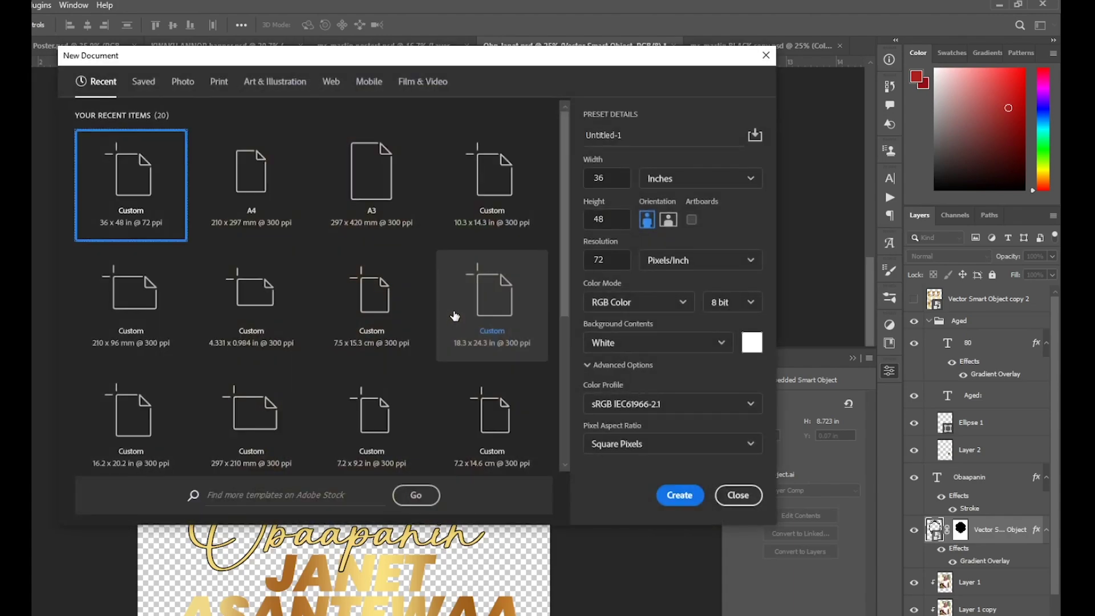
{"action": "double_click", "coordinate": [252, 204]}
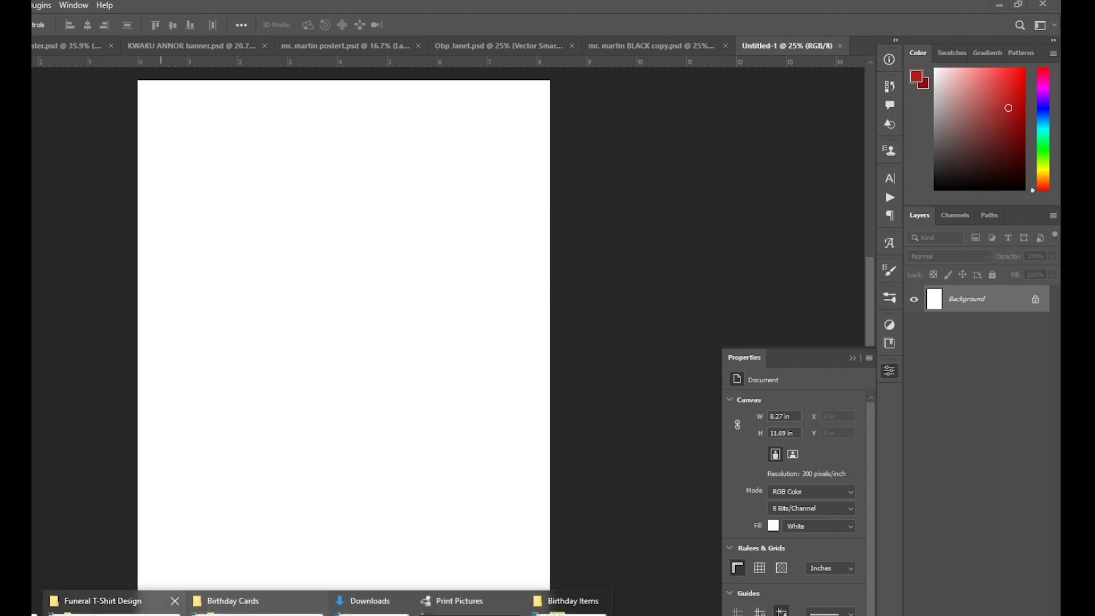
Step: Copy the gold ornamental frame from Obp Janet.psd into Untitled-1 and move it to the top edge
{"action": "key", "text": "alt+Tab"}
{"action": "key", "text": "alt+Left"}
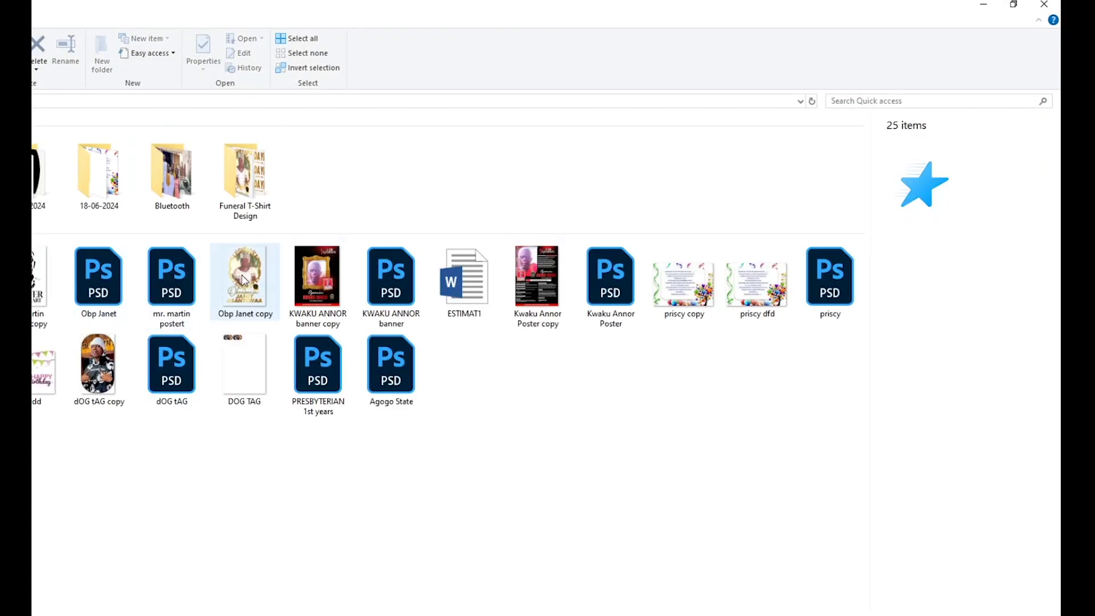
{"action": "key", "text": "alt+Tab"}
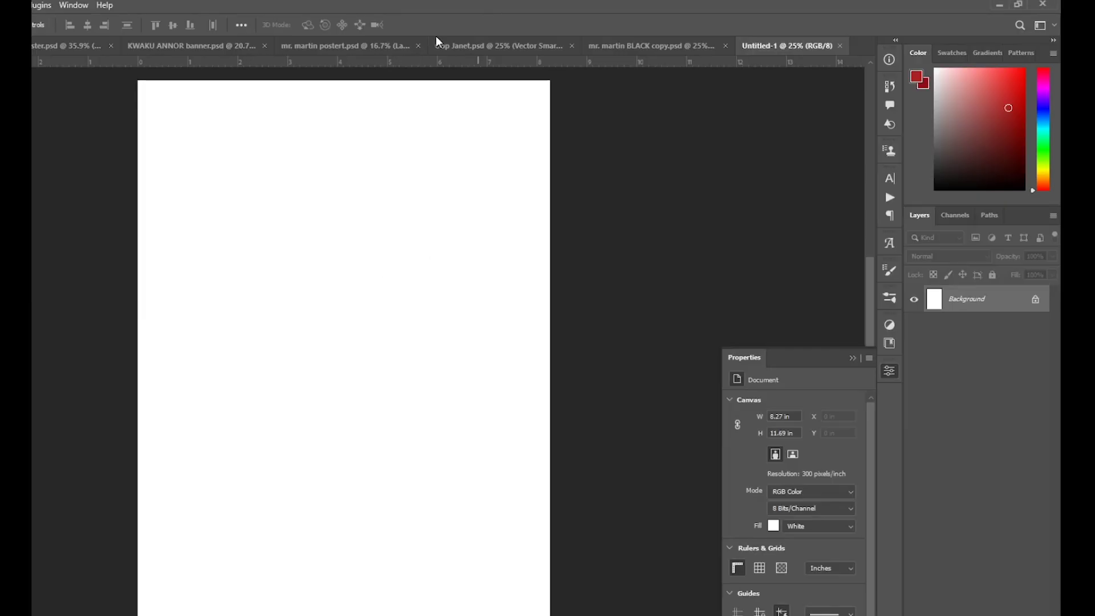
{"action": "left_click", "coordinate": [328, 43]}
{"action": "left_click", "coordinate": [488, 46]}
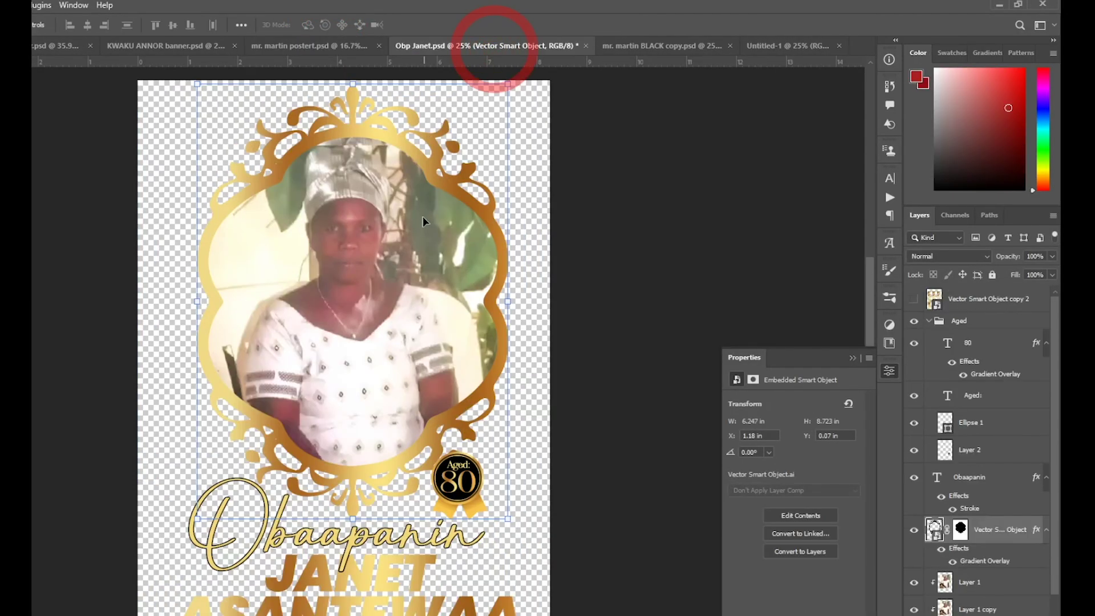
{"action": "mouse_move", "coordinate": [396, 135]}
{"action": "left_mouse_down"}
{"action": "mouse_move", "coordinate": [407, 135]}
{"action": "mouse_move", "coordinate": [362, 254]}
{"action": "mouse_move", "coordinate": [362, 245]}
{"action": "mouse_move", "coordinate": [360, 303]}
{"action": "mouse_move", "coordinate": [356, 265]}
{"action": "left_mouse_up"}
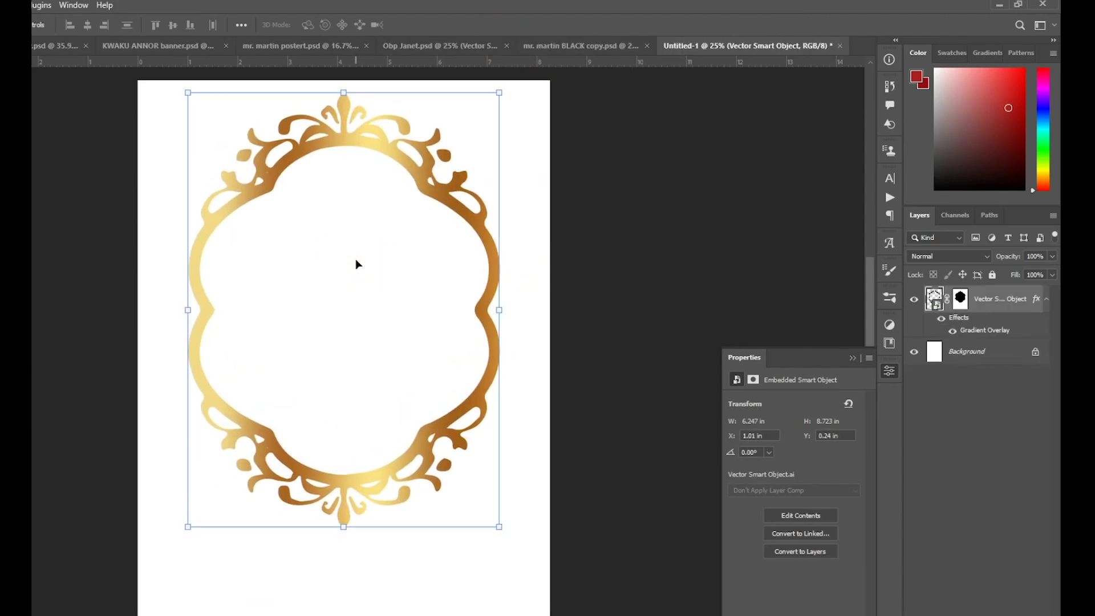
{"action": "left_click_drag", "start_coordinate": [353, 224], "coordinate": [352, 212]}
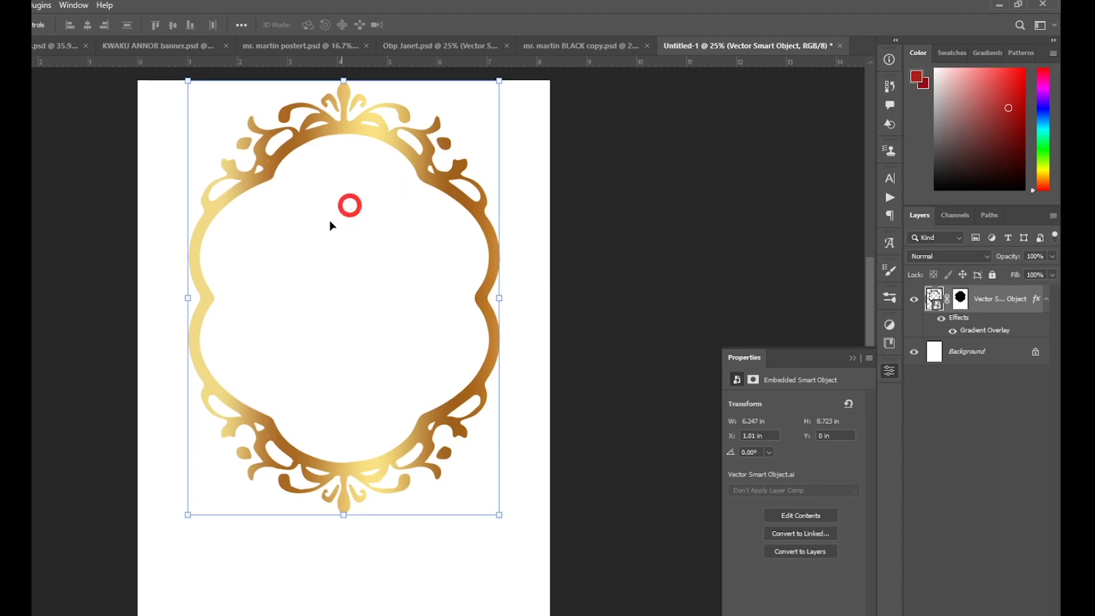
{"action": "left_click_drag", "start_coordinate": [389, 247], "coordinate": [391, 244]}
Step: Add a black solid colour fill layer above the Background
{"action": "left_click", "coordinate": [965, 352]}
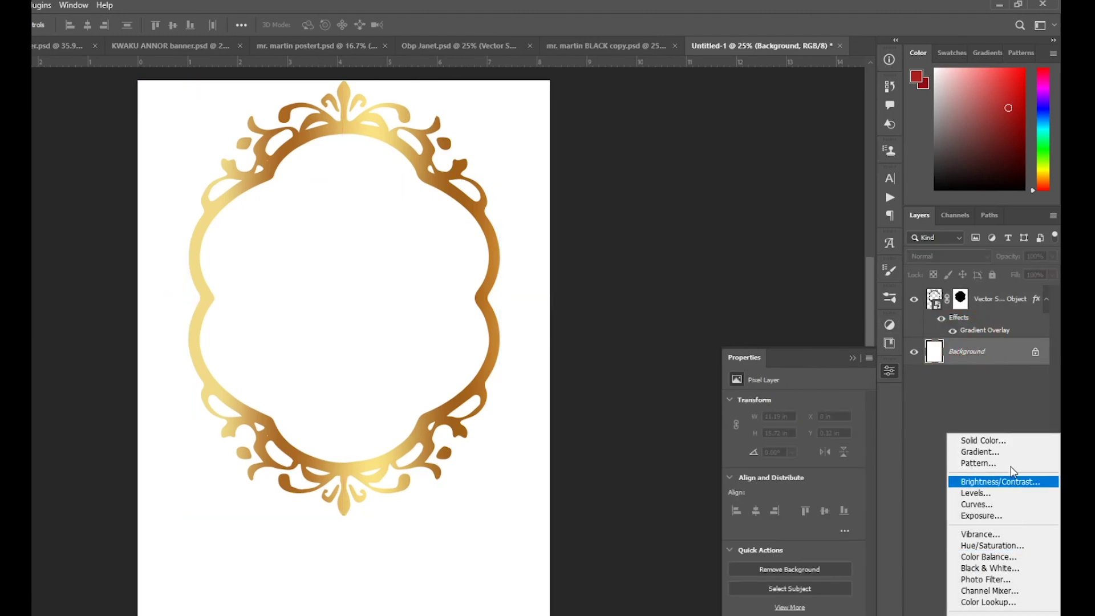
{"action": "left_click", "coordinate": [998, 441]}
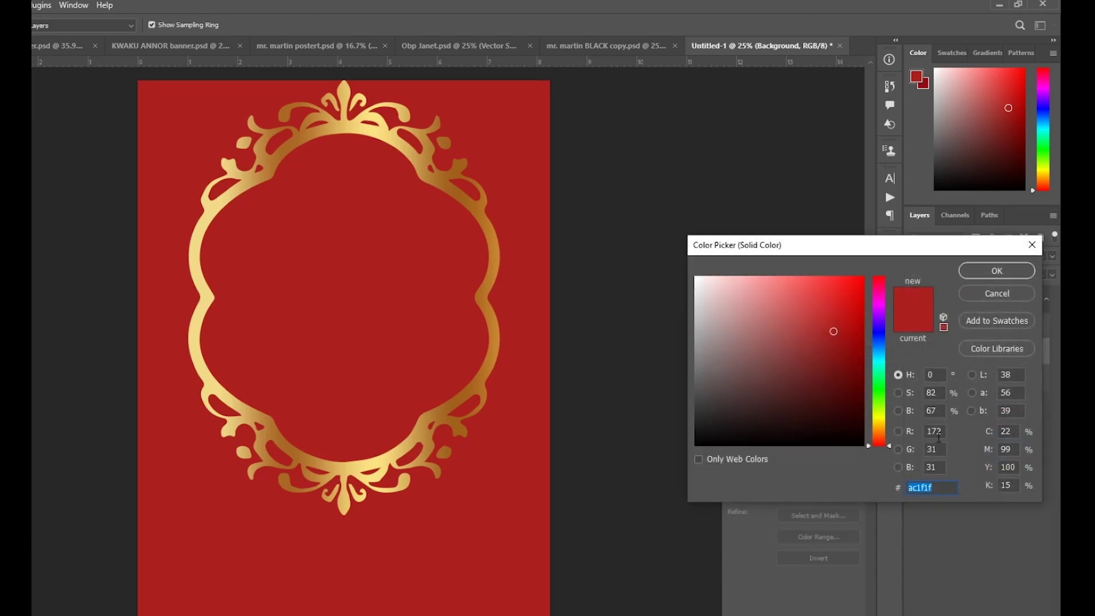
{"action": "left_click_drag", "start_coordinate": [768, 386], "coordinate": [675, 476]}
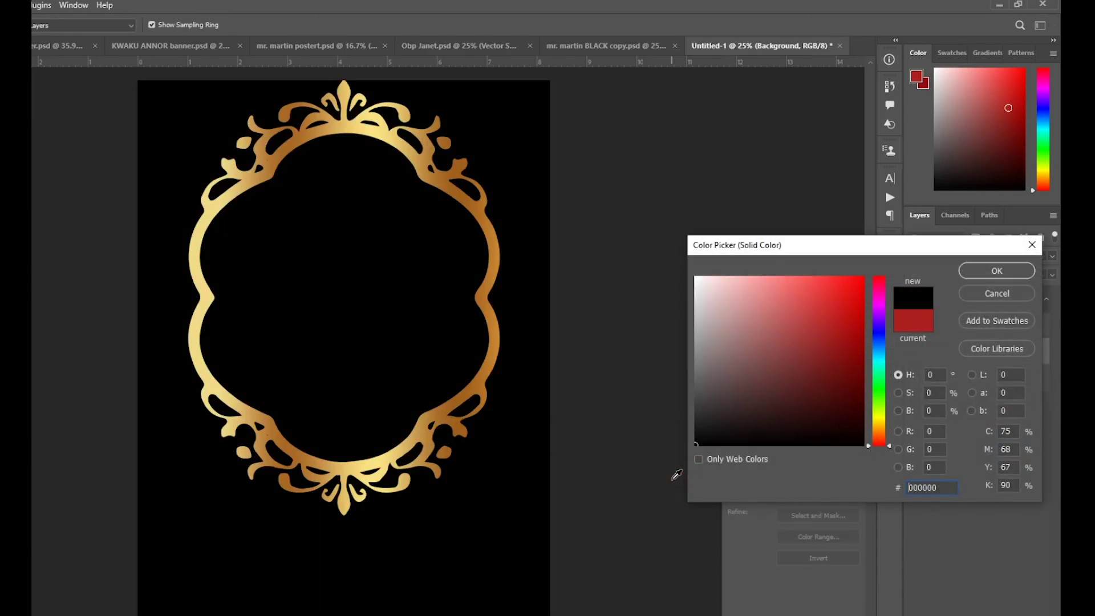
{"action": "left_click", "coordinate": [996, 271]}
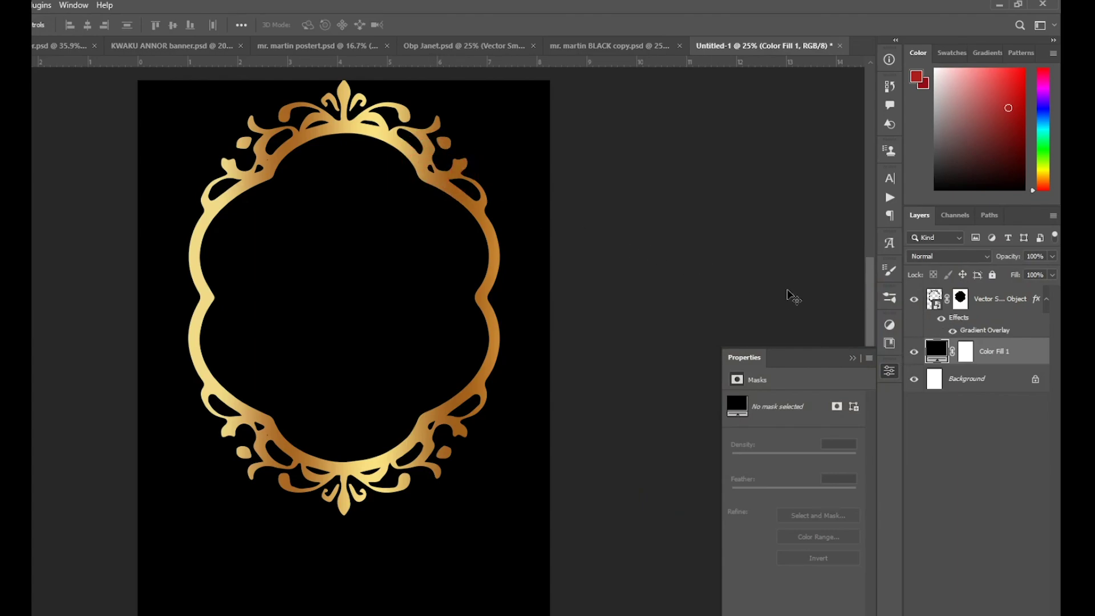
Step: Give the frame a custom gold-to-brown Gradient Overlay layer style
{"action": "left_click", "coordinate": [481, 211]}
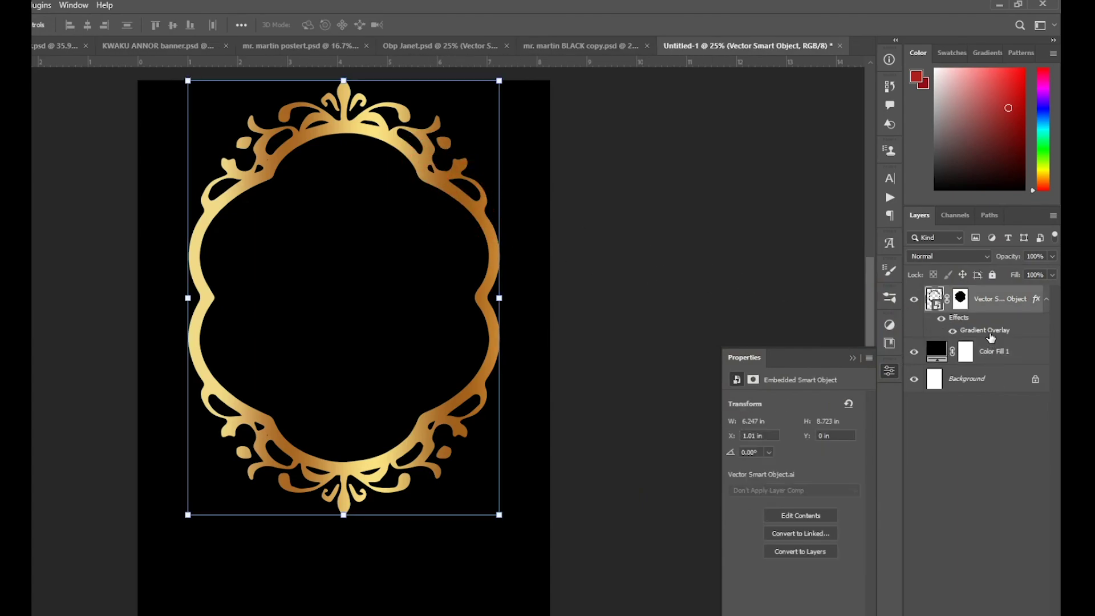
{"action": "double_click", "coordinate": [992, 331]}
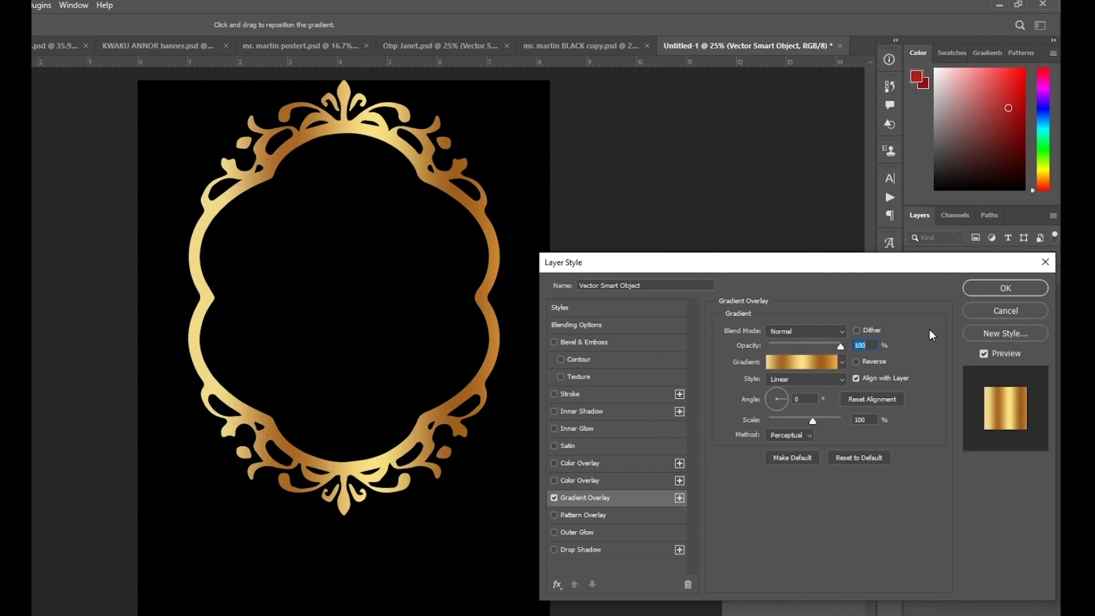
{"action": "left_click", "coordinate": [794, 362]}
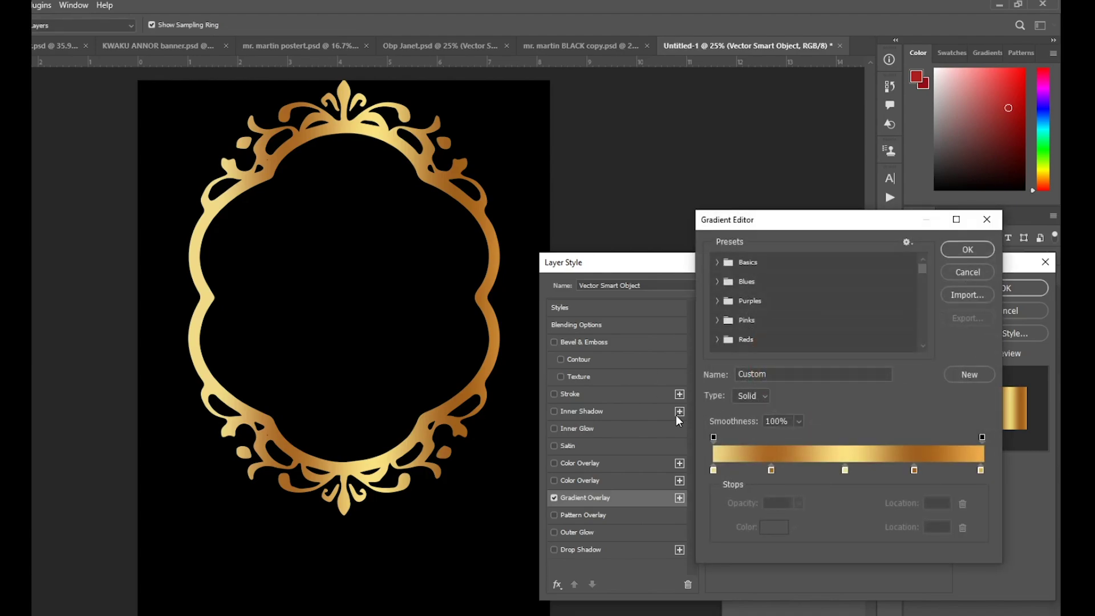
{"action": "double_click", "coordinate": [712, 469]}
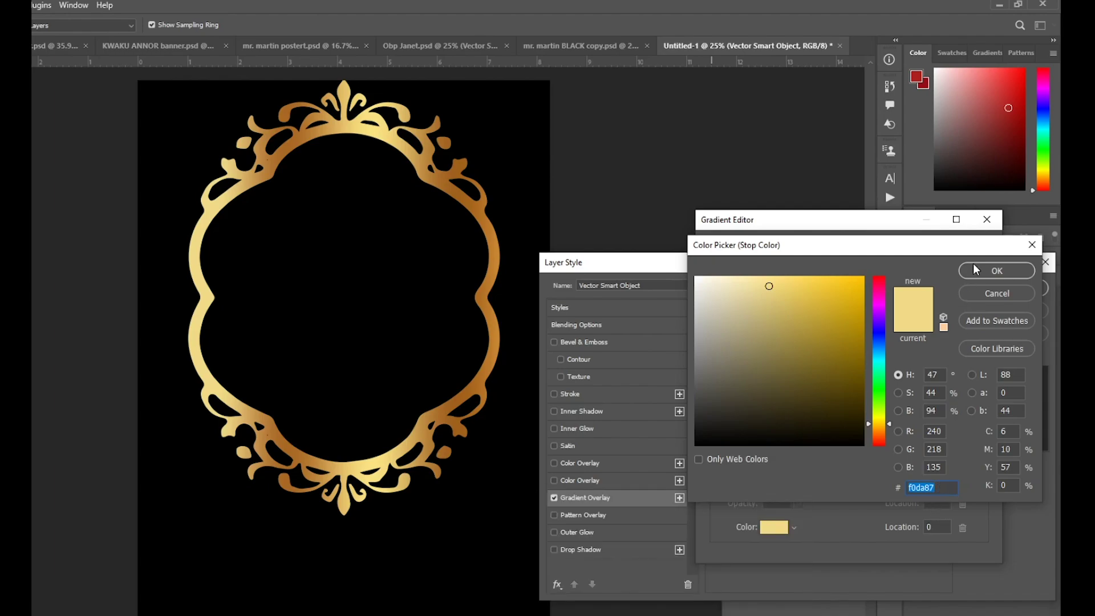
{"action": "left_click", "coordinate": [977, 271]}
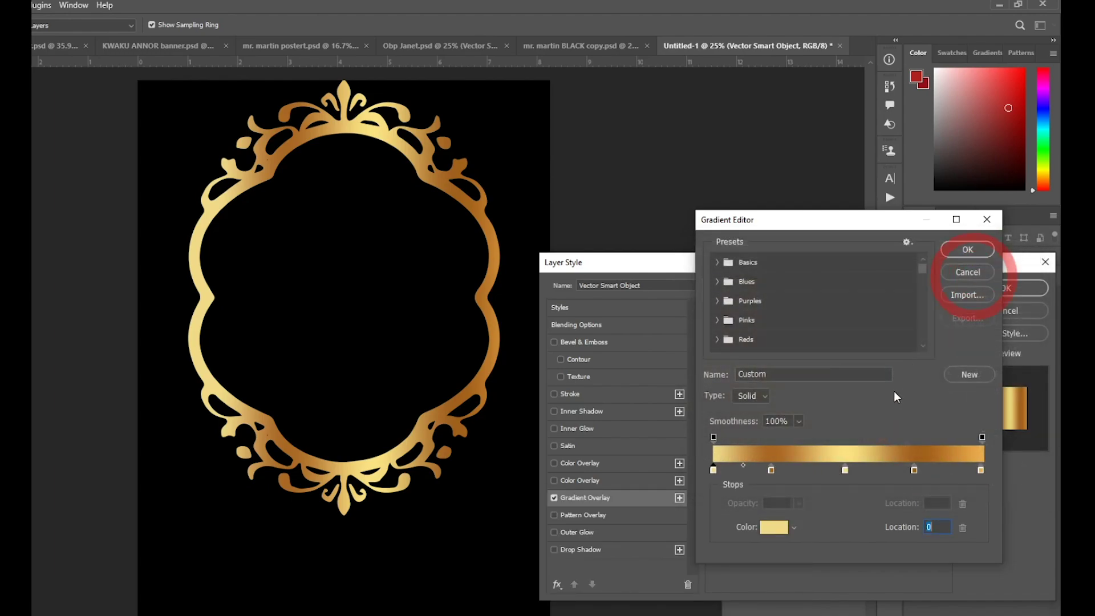
{"action": "double_click", "coordinate": [771, 468]}
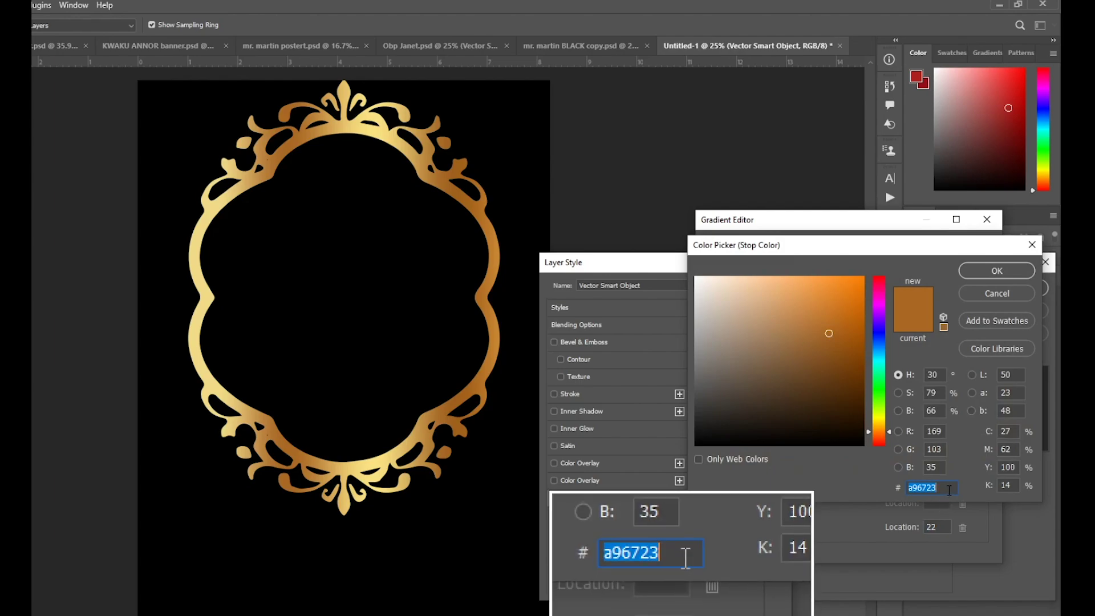
{"action": "left_click", "coordinate": [971, 271]}
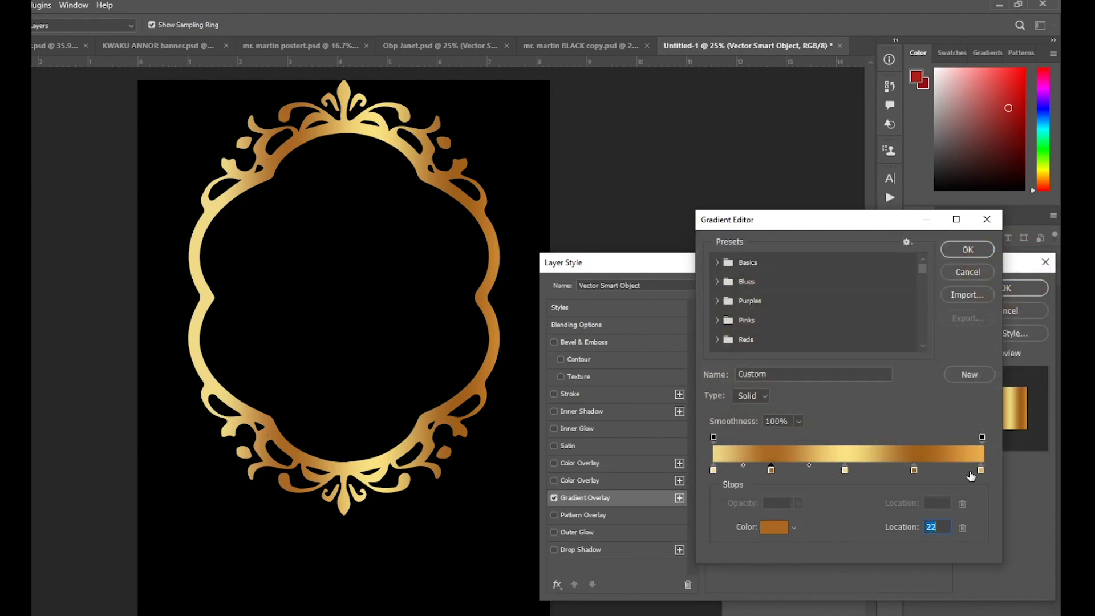
{"action": "left_click", "coordinate": [970, 249]}
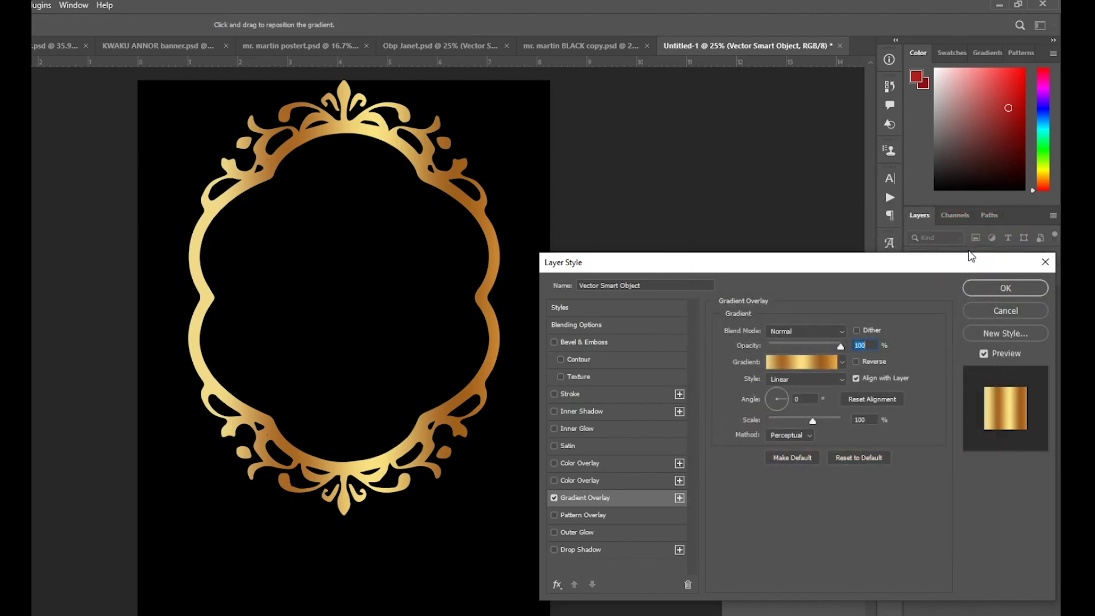
{"action": "left_click", "coordinate": [980, 288]}
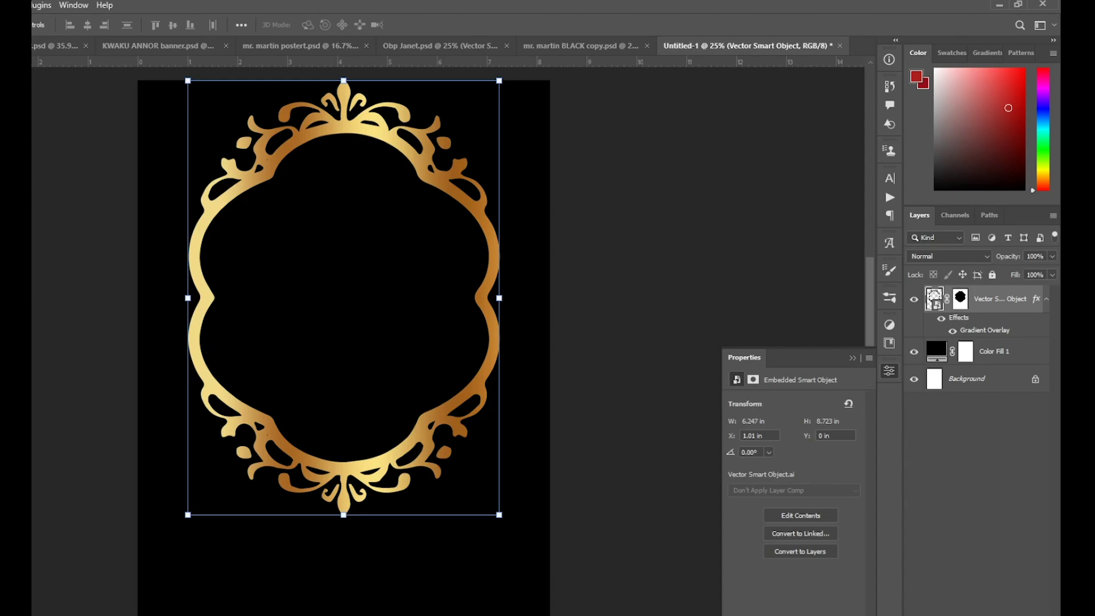
Step: Trace a Pen path from the opening's top down the frame's right side to the bottom
{"action": "key", "text": "p"}
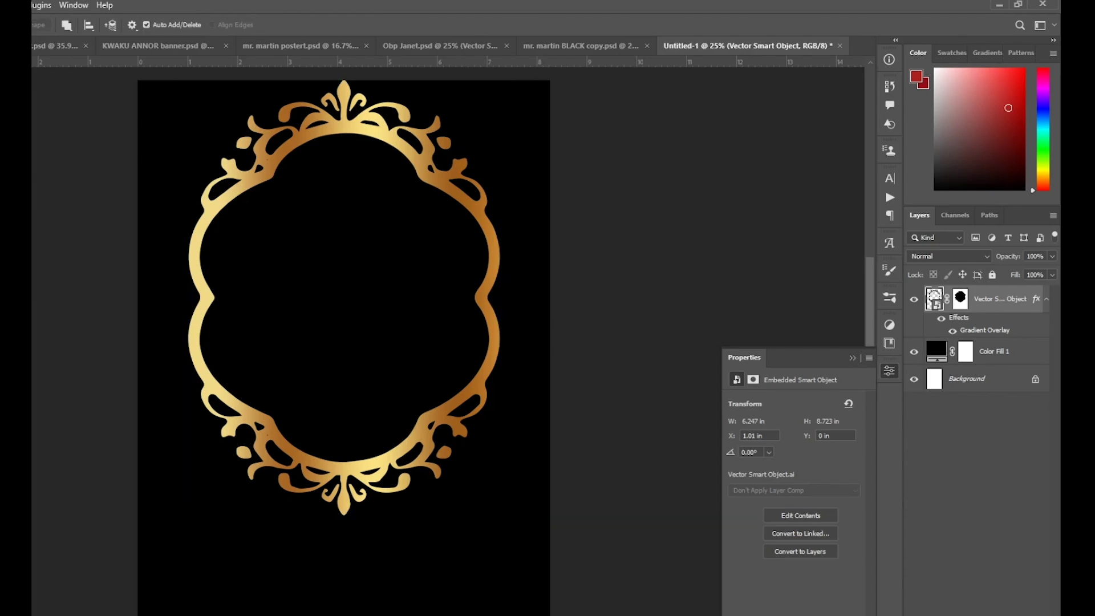
{"action": "scroll", "coordinate": [386, 124], "scroll_direction": "up", "scroll_amount": 1}
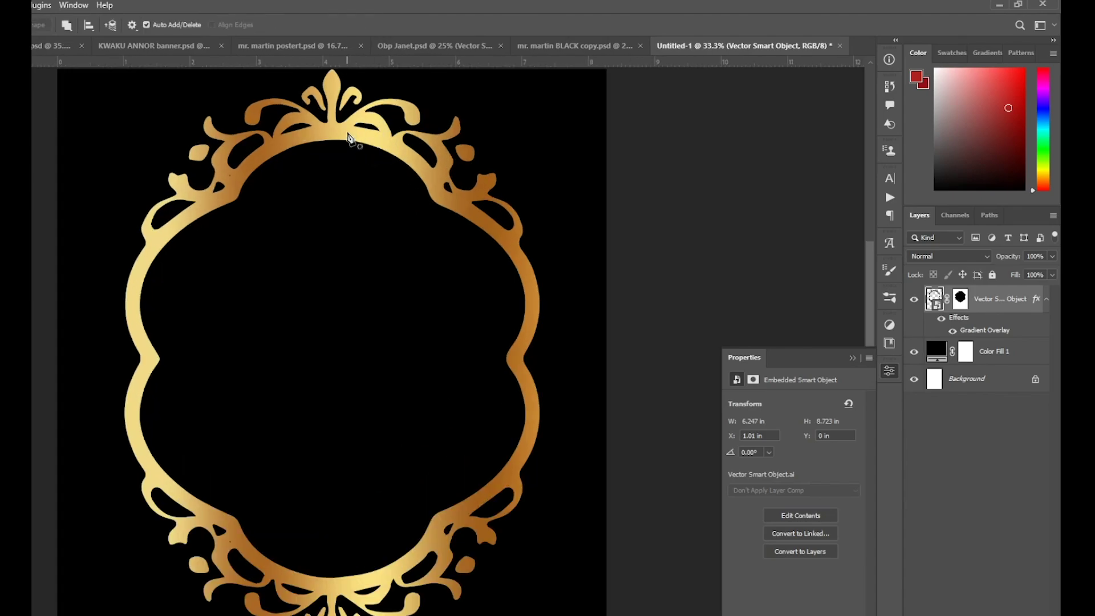
{"action": "left_click", "coordinate": [345, 134]}
{"action": "left_click_drag", "start_coordinate": [429, 183], "coordinate": [444, 214]}
{"action": "left_click_drag", "start_coordinate": [505, 248], "coordinate": [506, 249]}
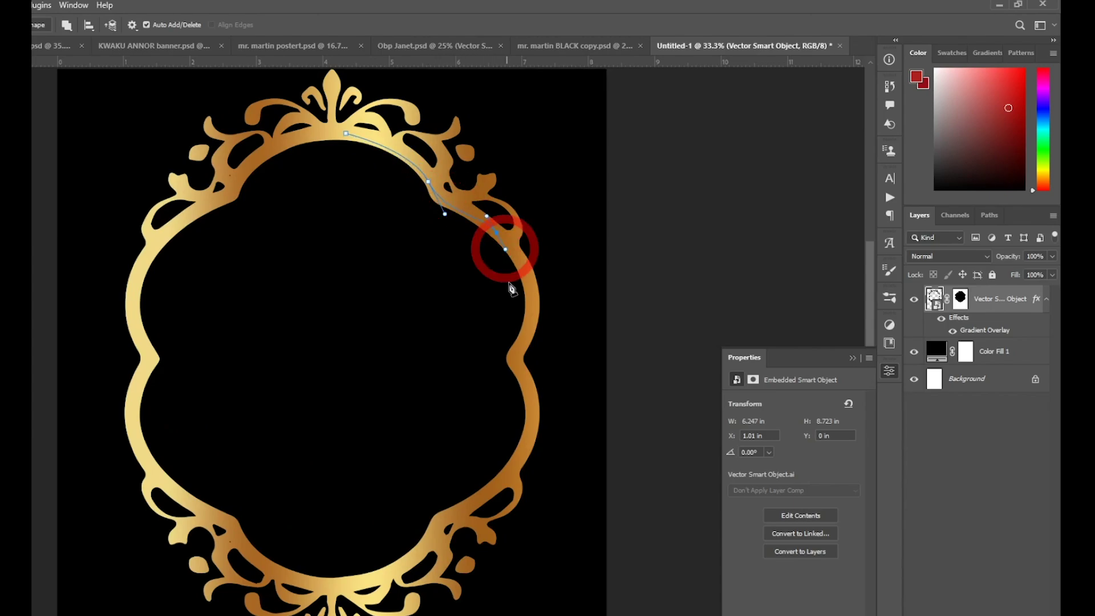
{"action": "left_click", "coordinate": [528, 336]}
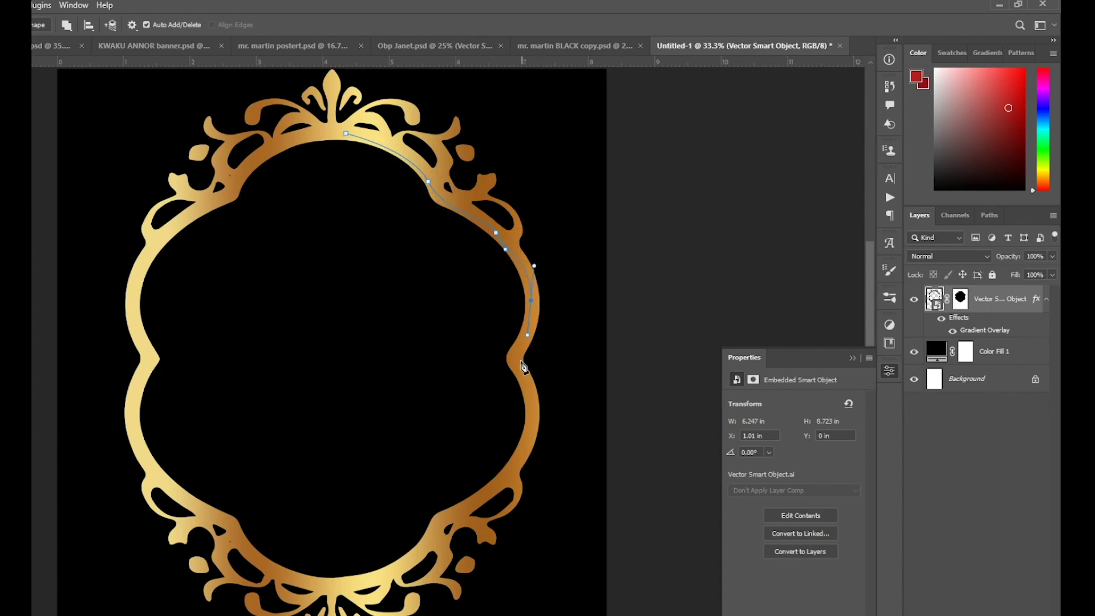
{"action": "left_click_drag", "start_coordinate": [530, 423], "coordinate": [522, 442]}
{"action": "left_click_drag", "start_coordinate": [473, 498], "coordinate": [448, 518]}
{"action": "left_click", "coordinate": [419, 550]}
{"action": "left_click", "coordinate": [345, 587]}
Step: Continue the path up the frame's left side and close it at the top
{"action": "left_click_drag", "start_coordinate": [347, 588], "coordinate": [276, 585]}
{"action": "left_click", "coordinate": [236, 531]}
{"action": "left_click_drag", "start_coordinate": [139, 447], "coordinate": [140, 437]}
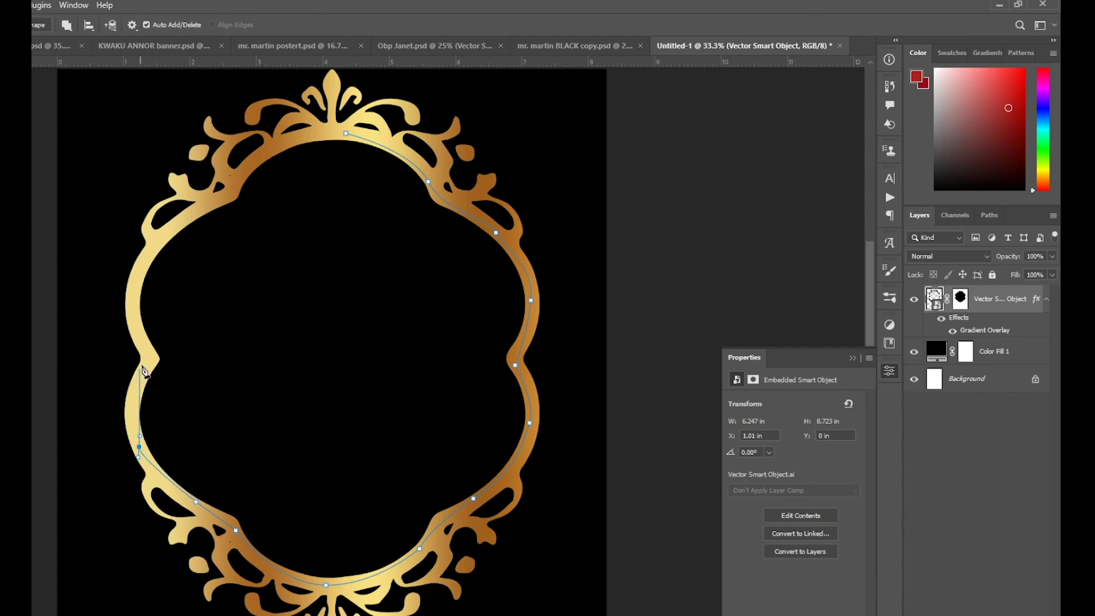
{"action": "left_click", "coordinate": [146, 367]}
{"action": "mouse_move", "coordinate": [130, 309]}
{"action": "left_mouse_down"}
{"action": "mouse_move", "coordinate": [160, 353]}
{"action": "mouse_move", "coordinate": [148, 351]}
{"action": "left_mouse_up"}
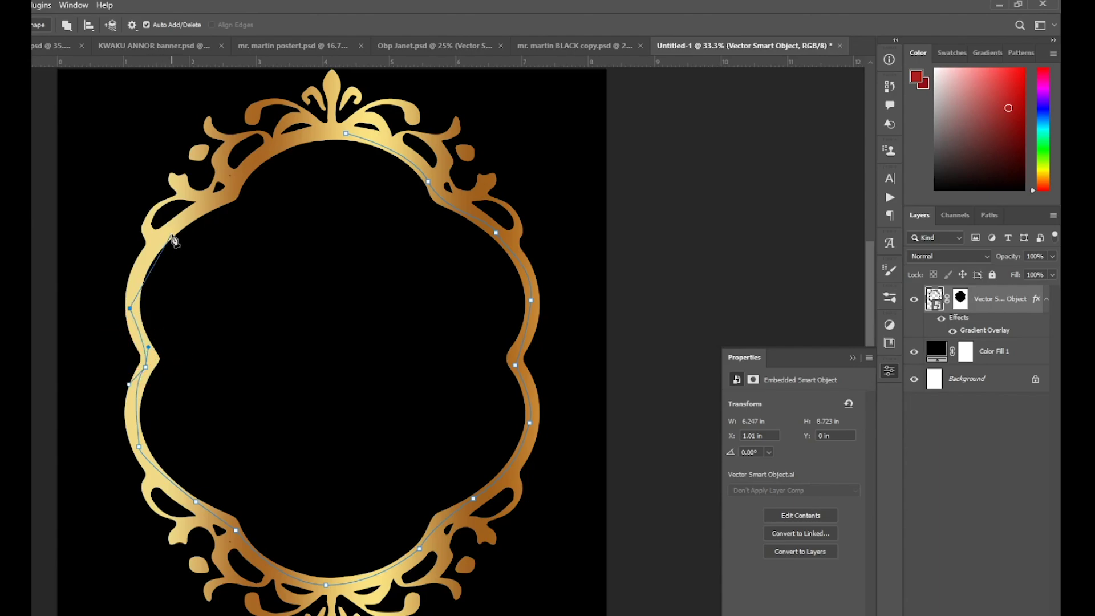
{"action": "left_click_drag", "start_coordinate": [168, 233], "coordinate": [198, 223]}
{"action": "left_click", "coordinate": [240, 177]}
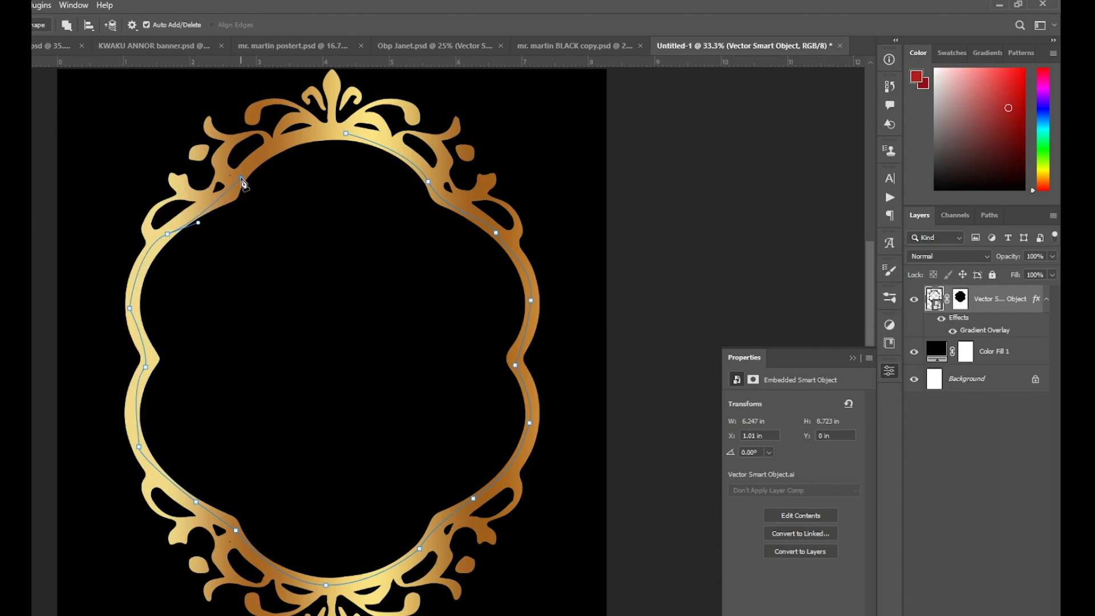
{"action": "left_click_drag", "start_coordinate": [291, 140], "coordinate": [306, 137]}
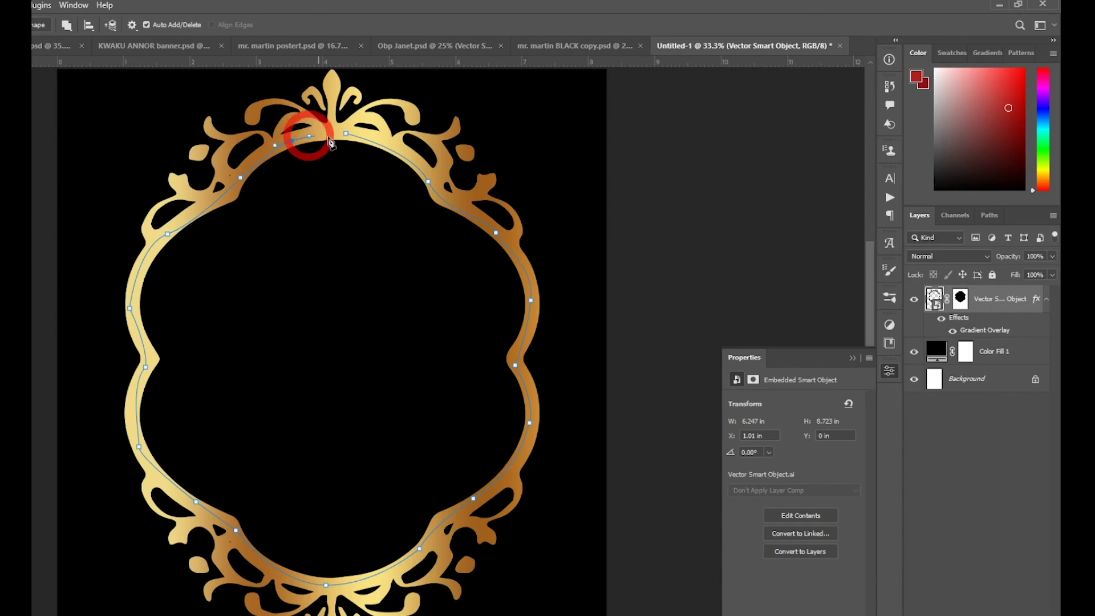
{"action": "left_click", "coordinate": [346, 134]}
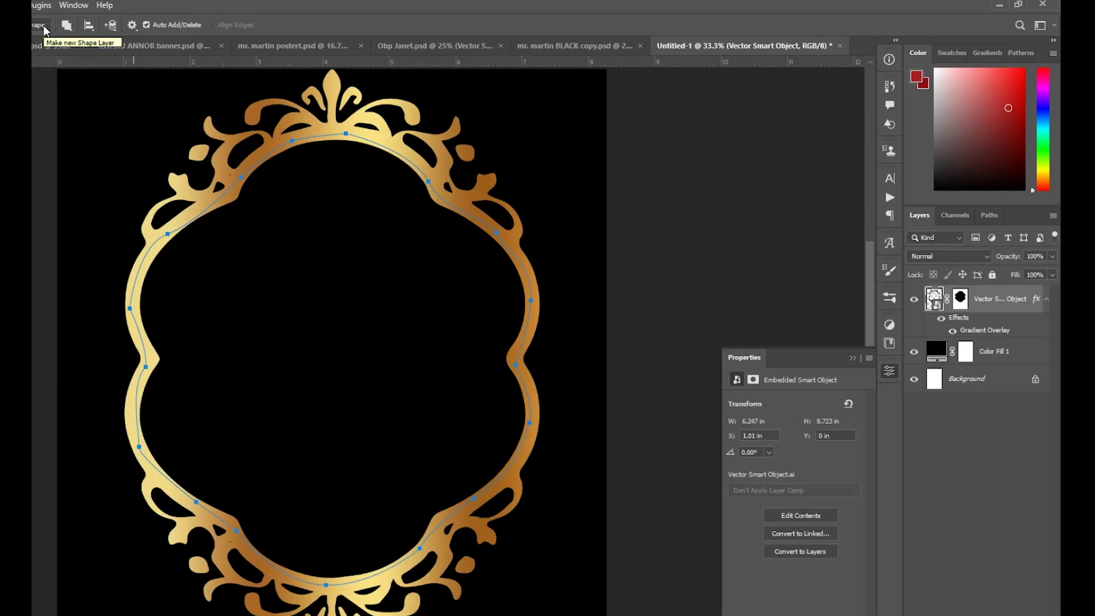
Step: Turn the path into a red shape placed beneath the gold frame layer
{"action": "left_click", "coordinate": [41, 25]}
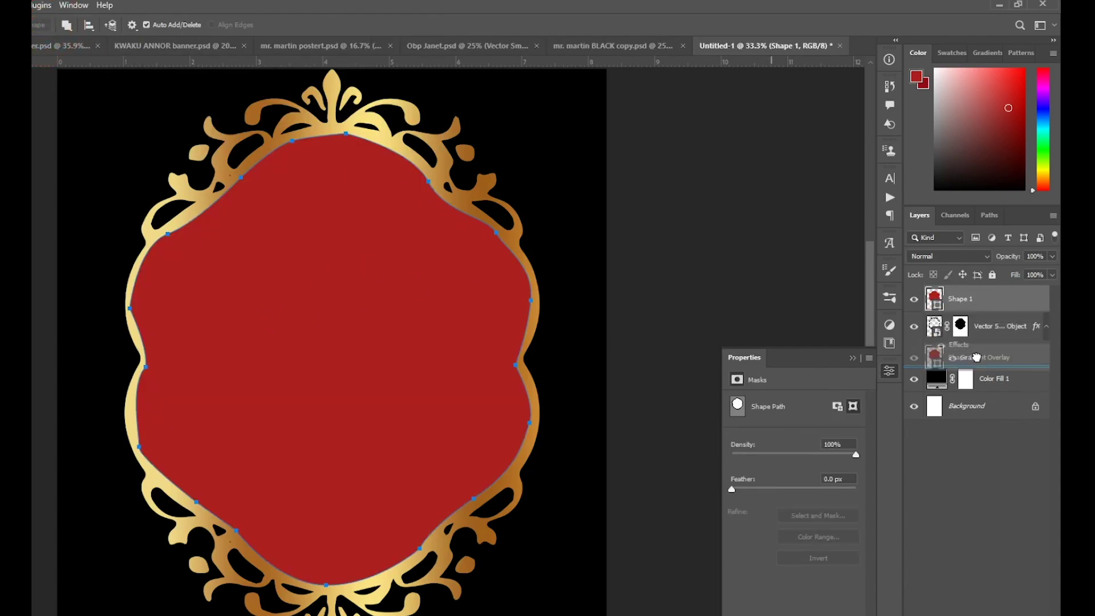
{"action": "left_click_drag", "start_coordinate": [988, 301], "coordinate": [962, 364]}
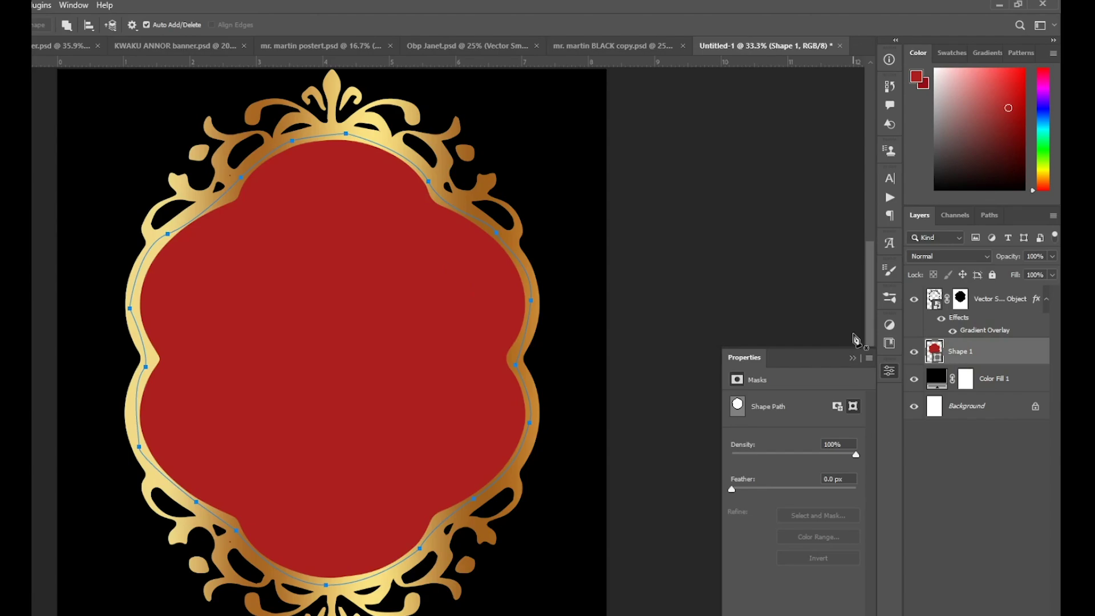
{"action": "key", "text": "v"}
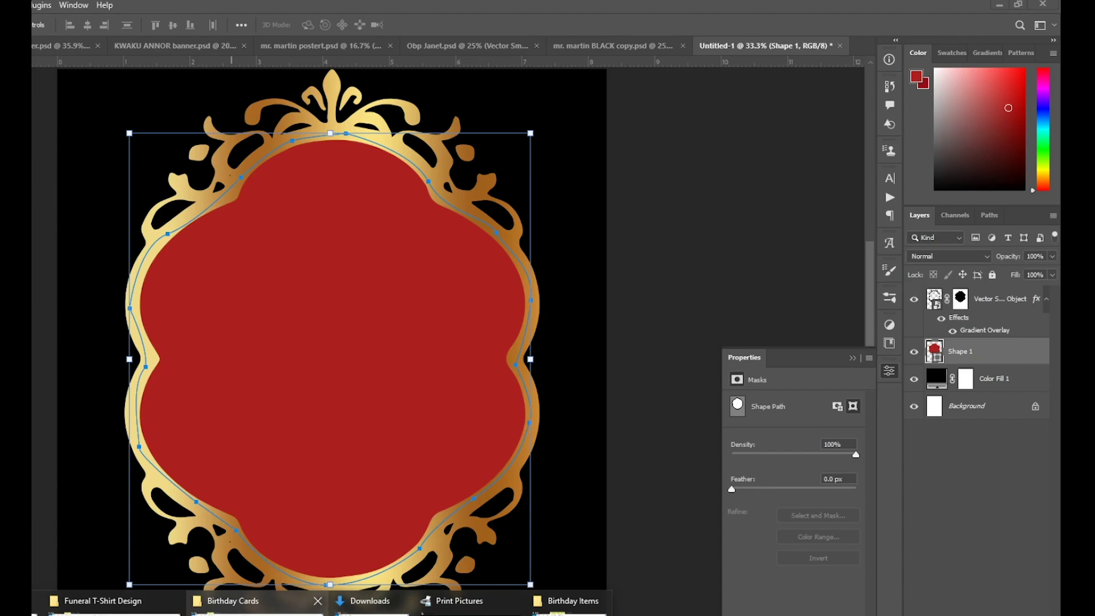
Step: Open the Downloads folder in File Explorer and maximize its window
{"action": "left_click", "coordinate": [368, 600]}
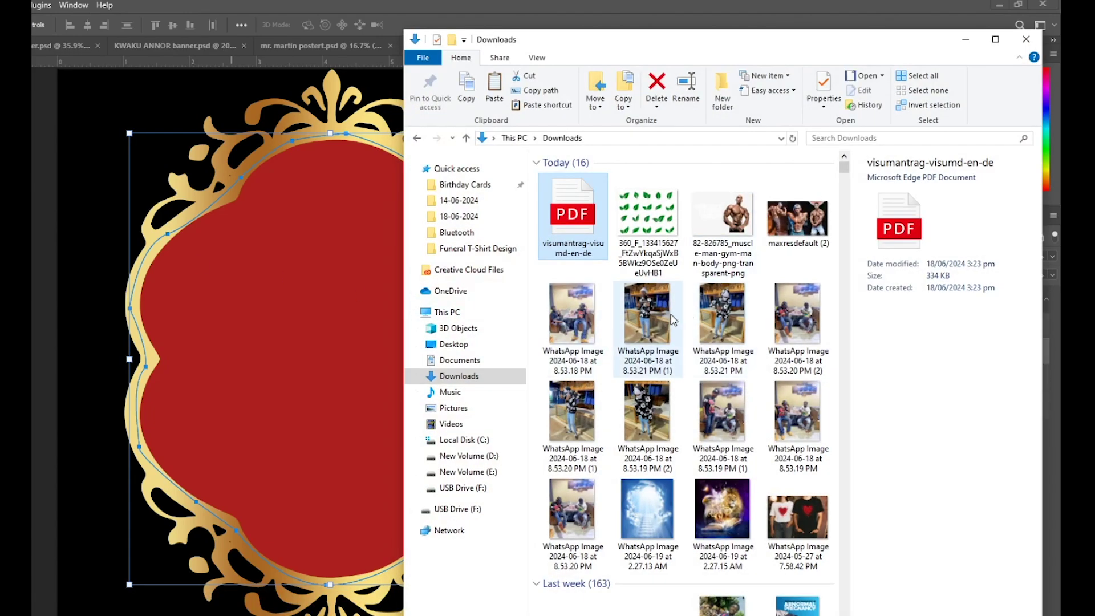
{"action": "left_click", "coordinate": [995, 40]}
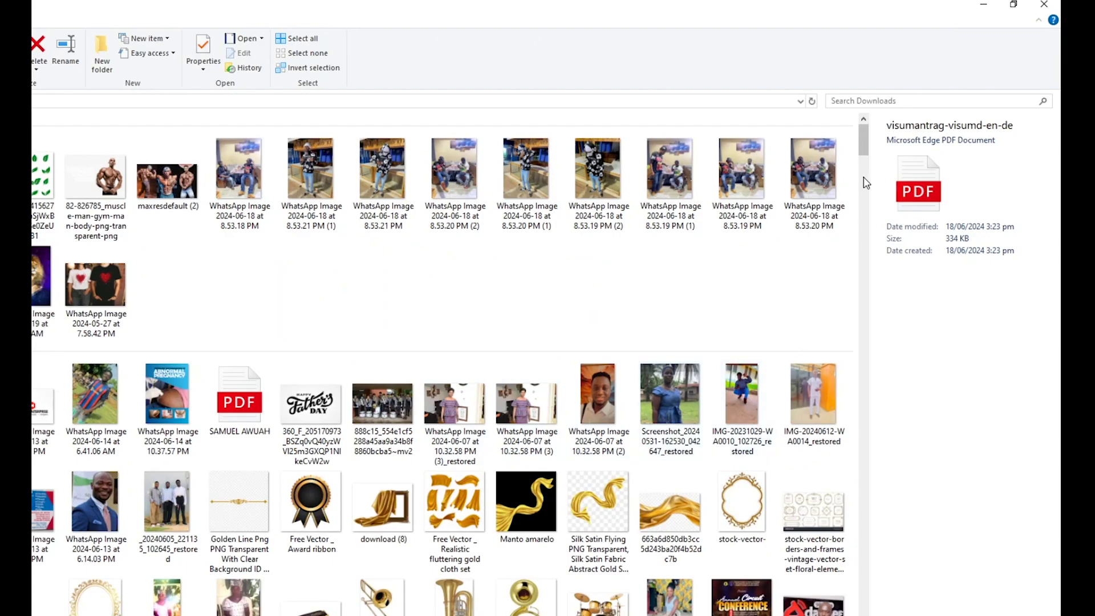
{"action": "left_click_drag", "start_coordinate": [864, 161], "coordinate": [865, 169]}
{"action": "left_click_drag", "start_coordinate": [669, 244], "coordinate": [323, 275]}
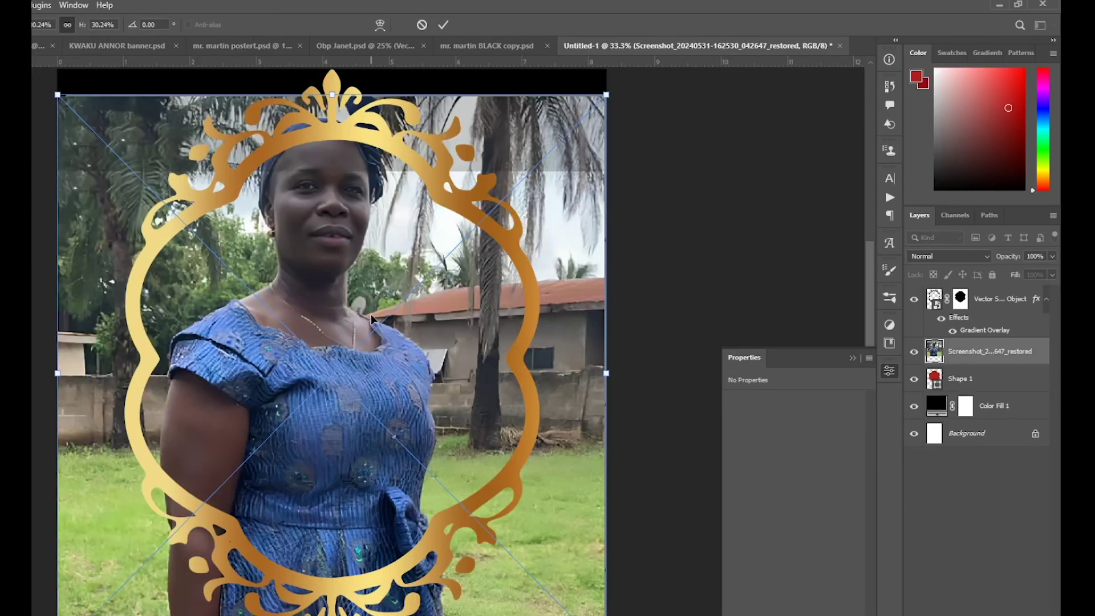
Step: Scale down the portrait photo, clip it to the red shape, and reposition it in the frame
{"action": "left_click_drag", "start_coordinate": [610, 87], "coordinate": [581, 117]}
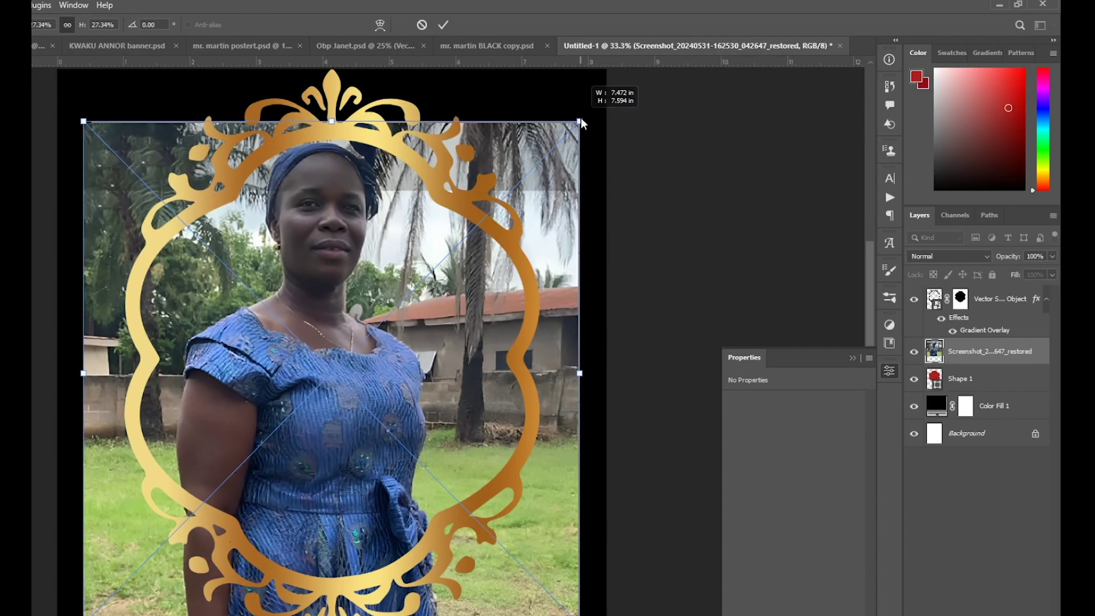
{"action": "double_click", "coordinate": [496, 202]}
{"action": "key", "text": "alt+Tab"}
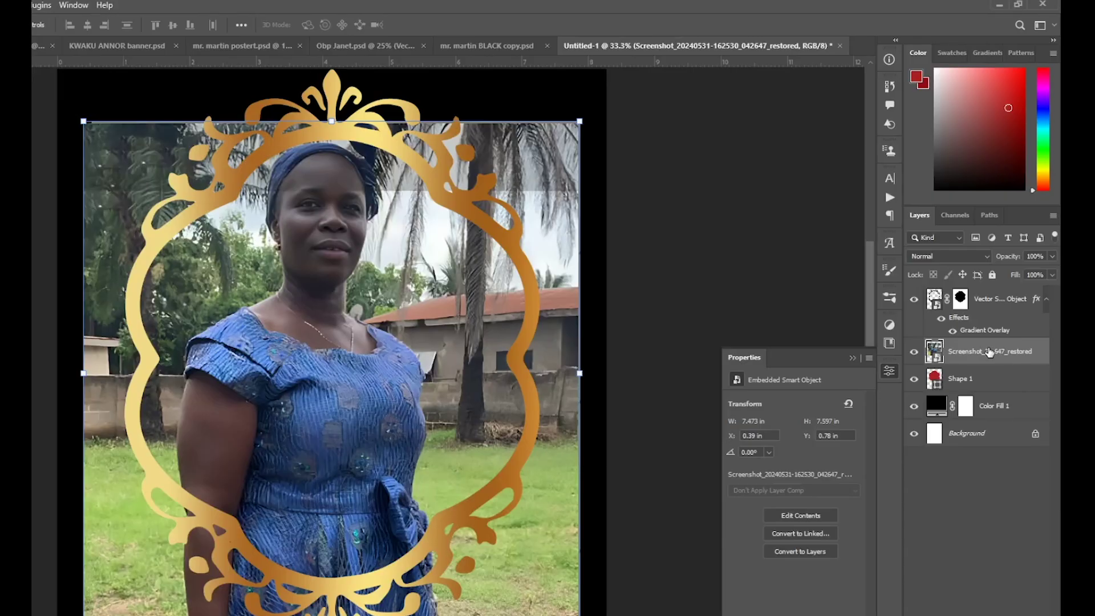
{"action": "right_click", "coordinate": [1000, 349]}
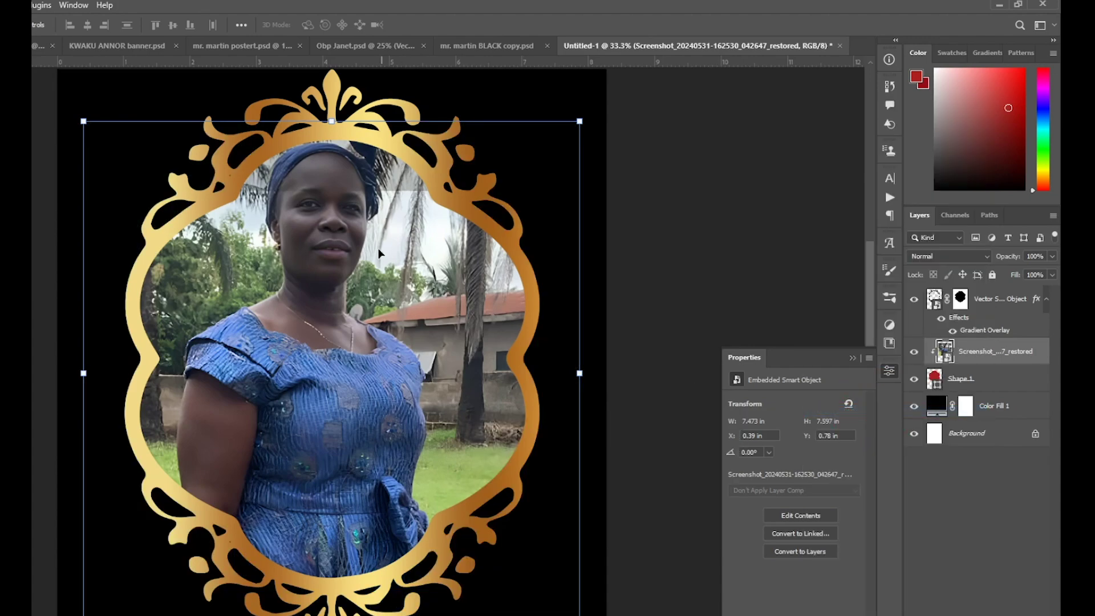
{"action": "left_click_drag", "start_coordinate": [380, 254], "coordinate": [385, 277]}
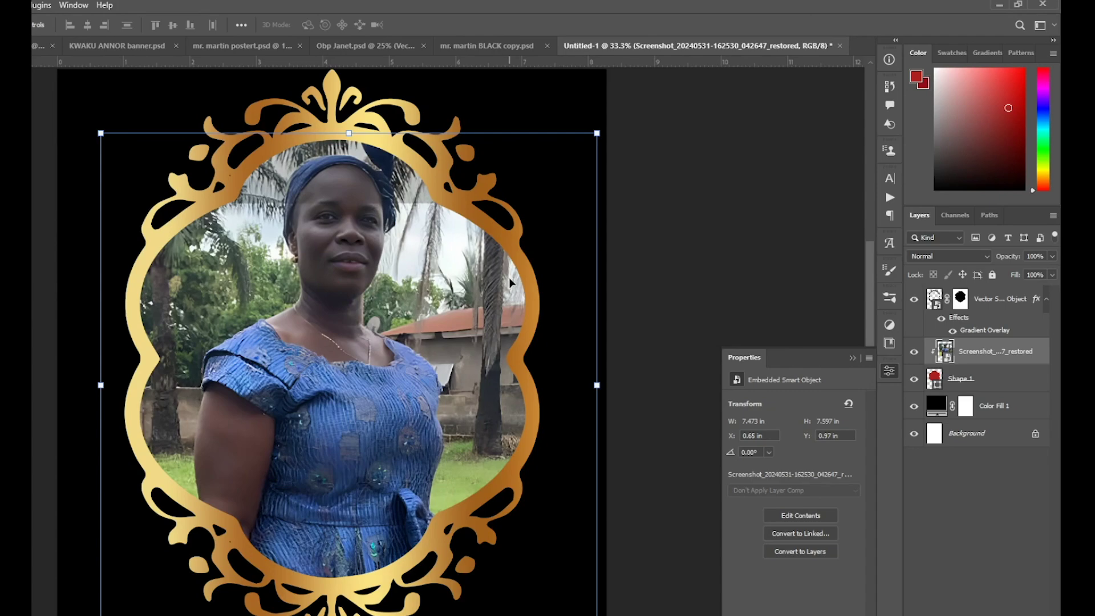
{"action": "scroll", "coordinate": [491, 297], "scroll_direction": "down", "scroll_amount": 5}
{"action": "scroll", "coordinate": [530, 479], "scroll_direction": "down", "scroll_amount": 2, "text": "alt"}
{"action": "left_click", "coordinate": [604, 458]}
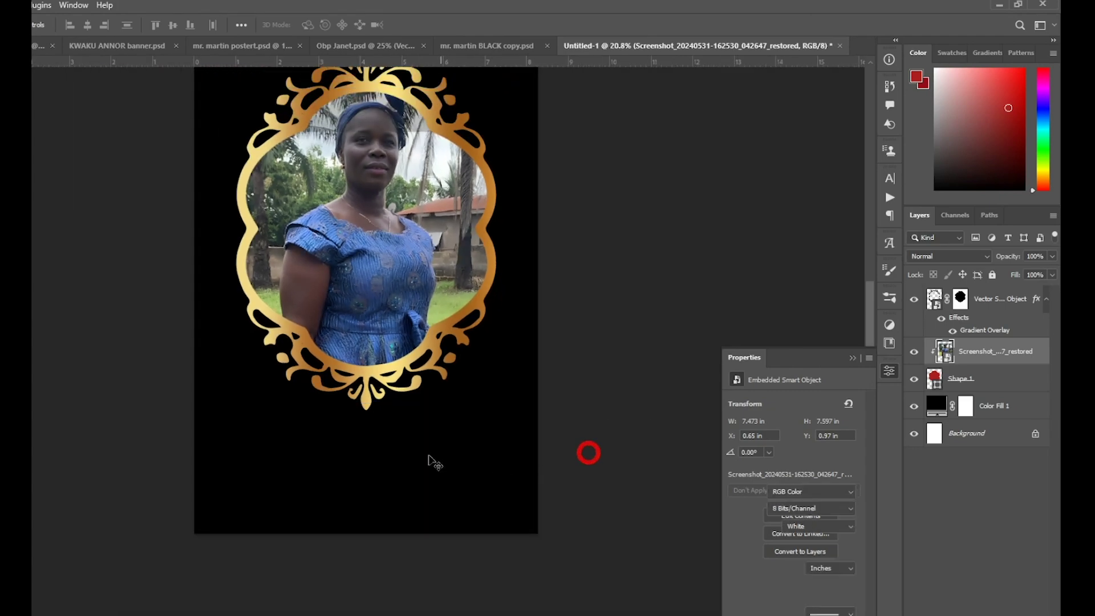
{"action": "scroll", "coordinate": [427, 460], "scroll_direction": "up", "scroll_amount": 1, "text": "alt"}
{"action": "scroll", "coordinate": [415, 460], "scroll_direction": "up", "scroll_amount": 2, "text": "alt"}
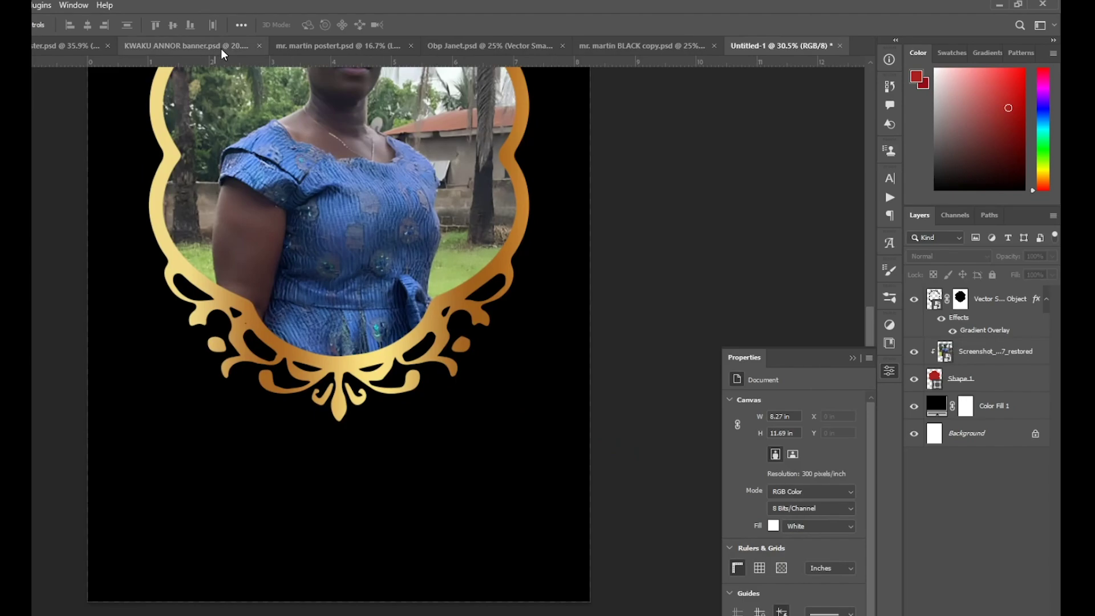
{"action": "left_click", "coordinate": [340, 46]}
{"action": "left_click", "coordinate": [484, 47]}
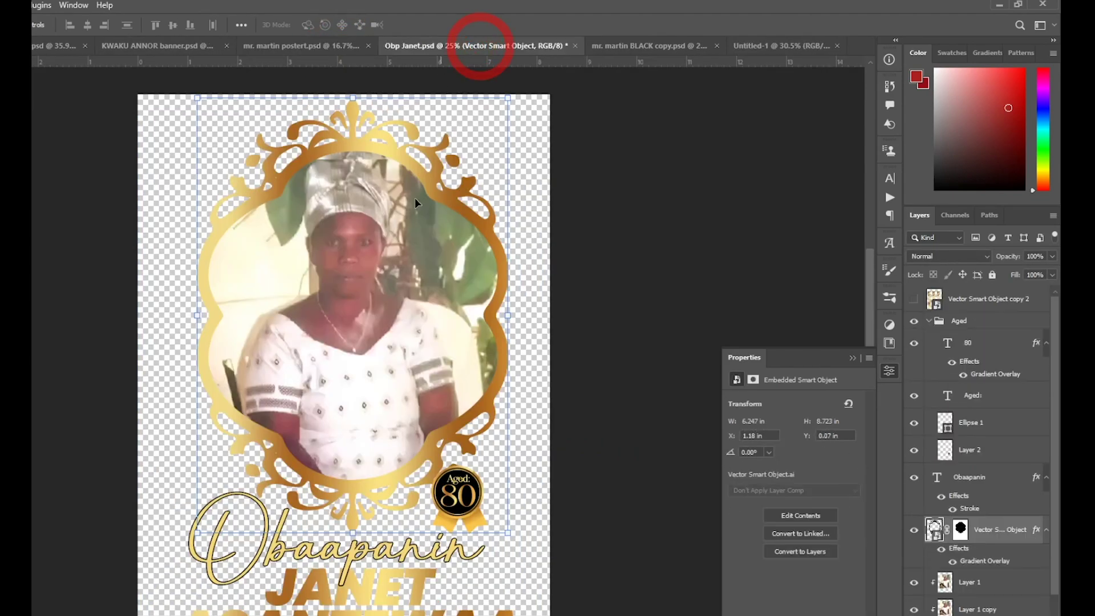
{"action": "left_click", "coordinate": [258, 555]}
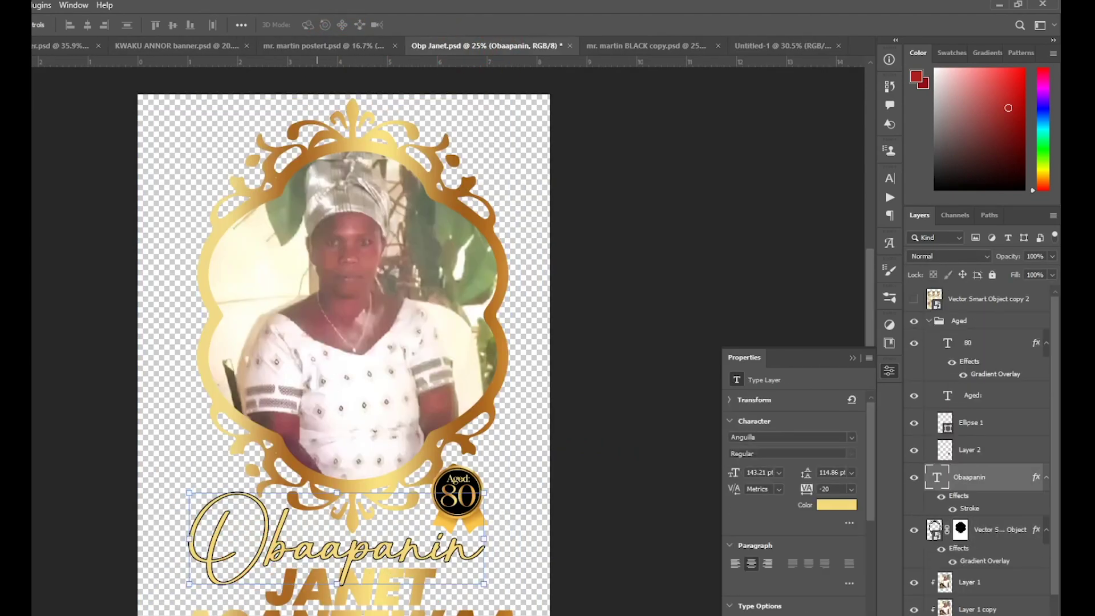
{"action": "mouse_move", "coordinate": [257, 555]}
{"action": "left_mouse_down"}
{"action": "mouse_move", "coordinate": [755, 86]}
{"action": "mouse_move", "coordinate": [510, 392]}
{"action": "left_mouse_up"}
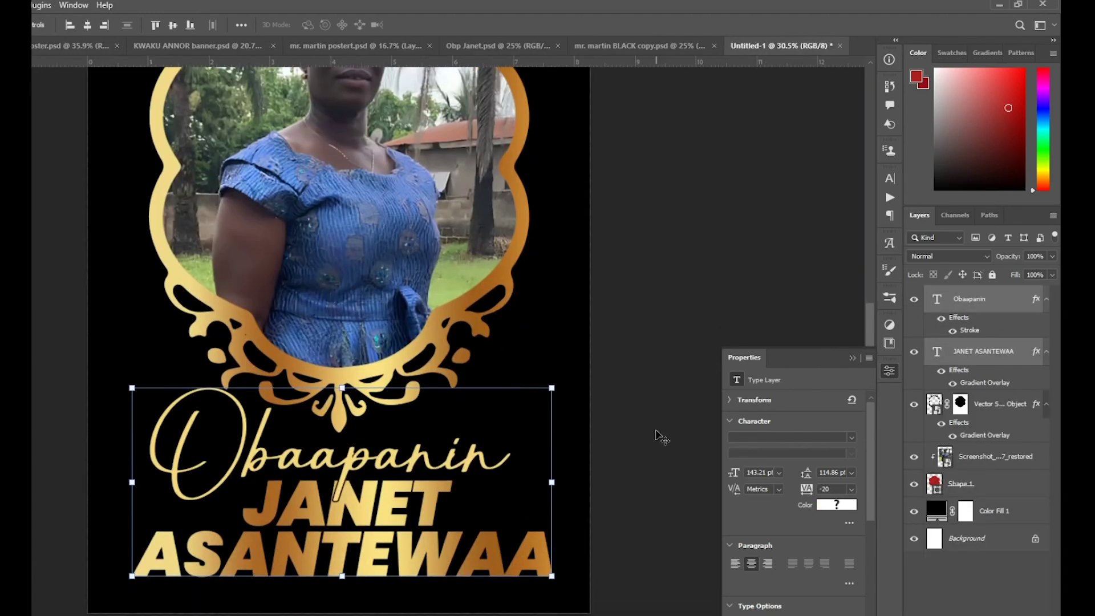
{"action": "left_click", "coordinate": [623, 293]}
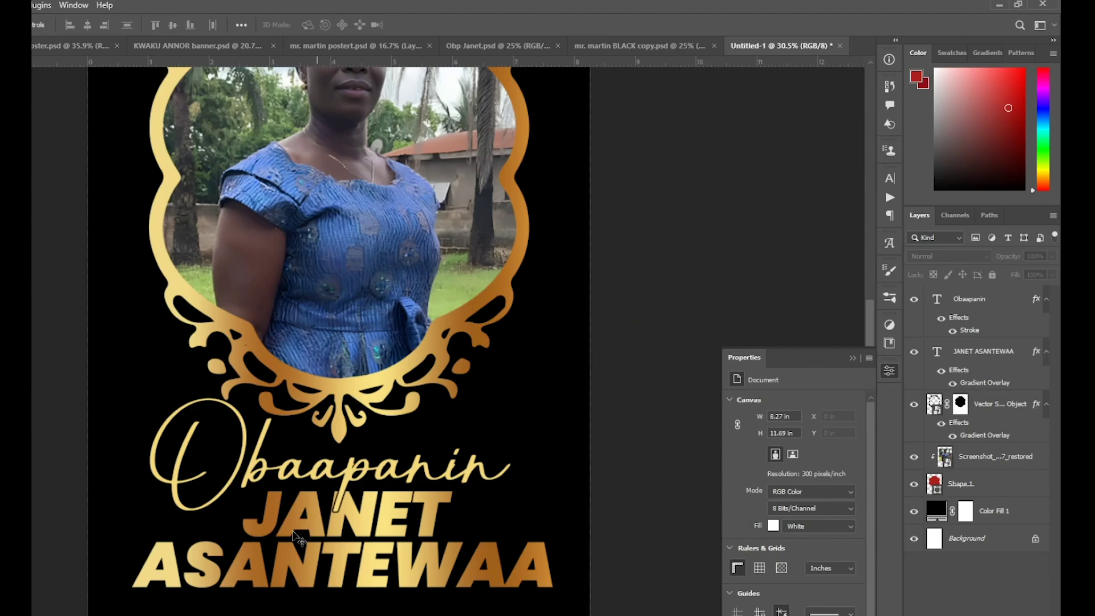
Step: Set the Obaapanin text colour to pale gold f4d97b
{"action": "left_click", "coordinate": [249, 481]}
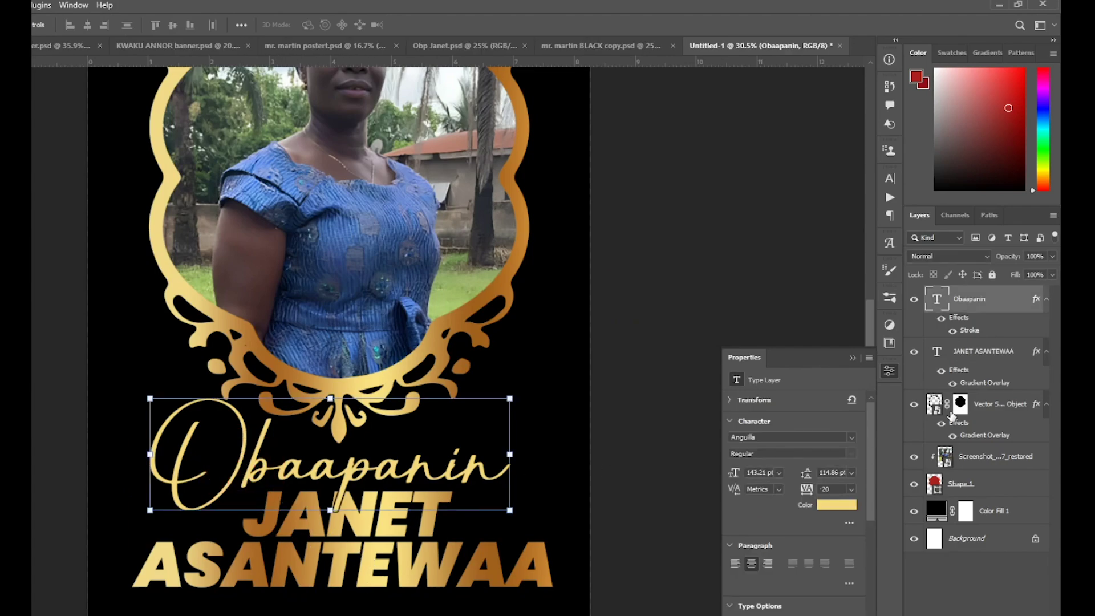
{"action": "left_click", "coordinate": [836, 509]}
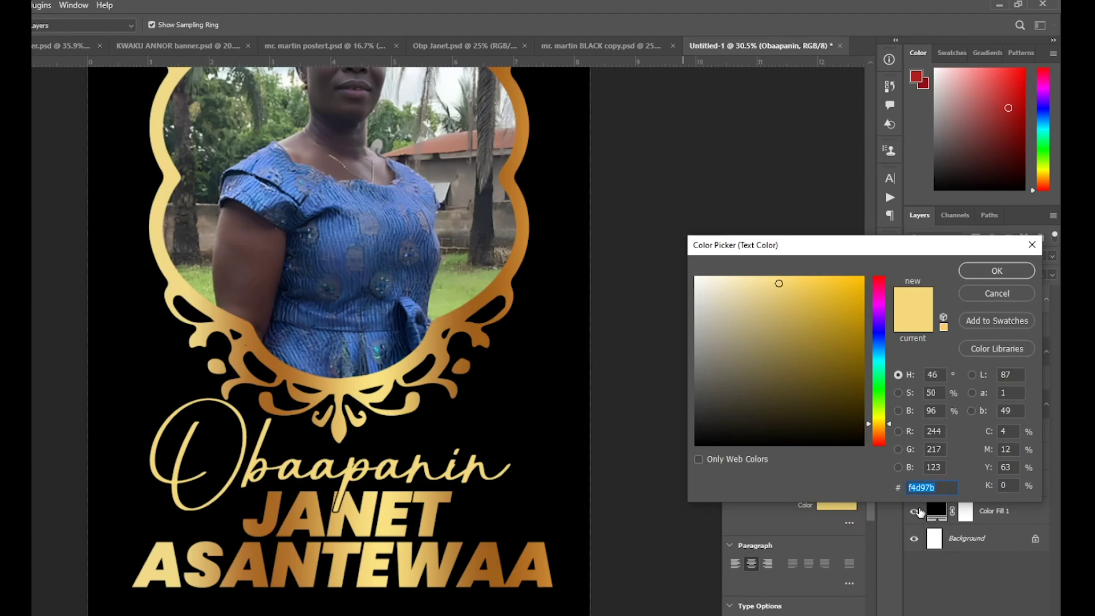
{"action": "left_click", "coordinate": [998, 271]}
{"action": "left_click", "coordinate": [338, 566]}
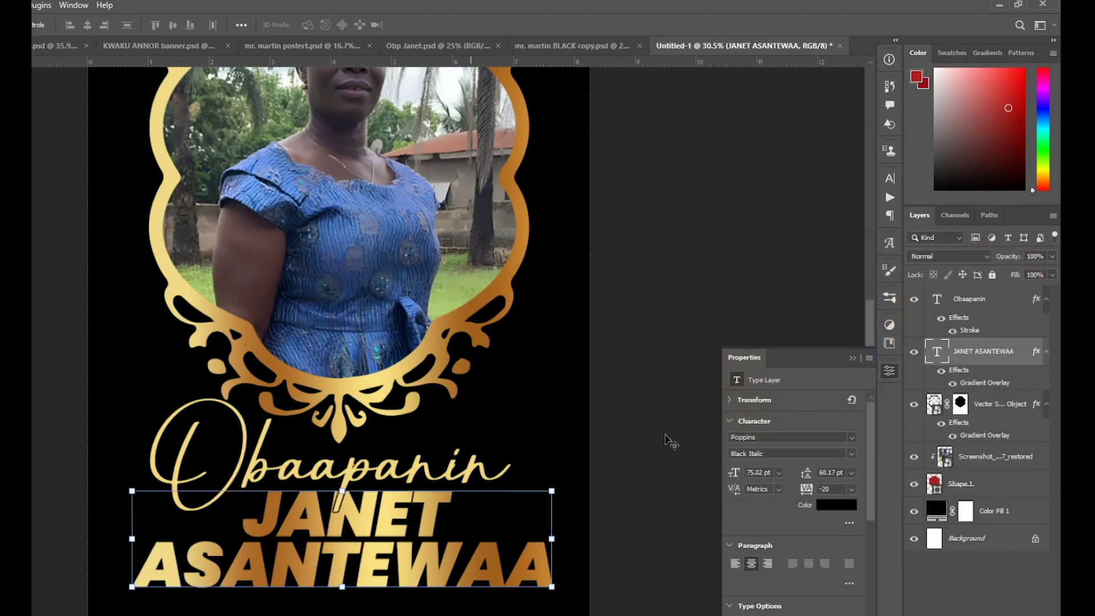
{"action": "double_click", "coordinate": [984, 383]}
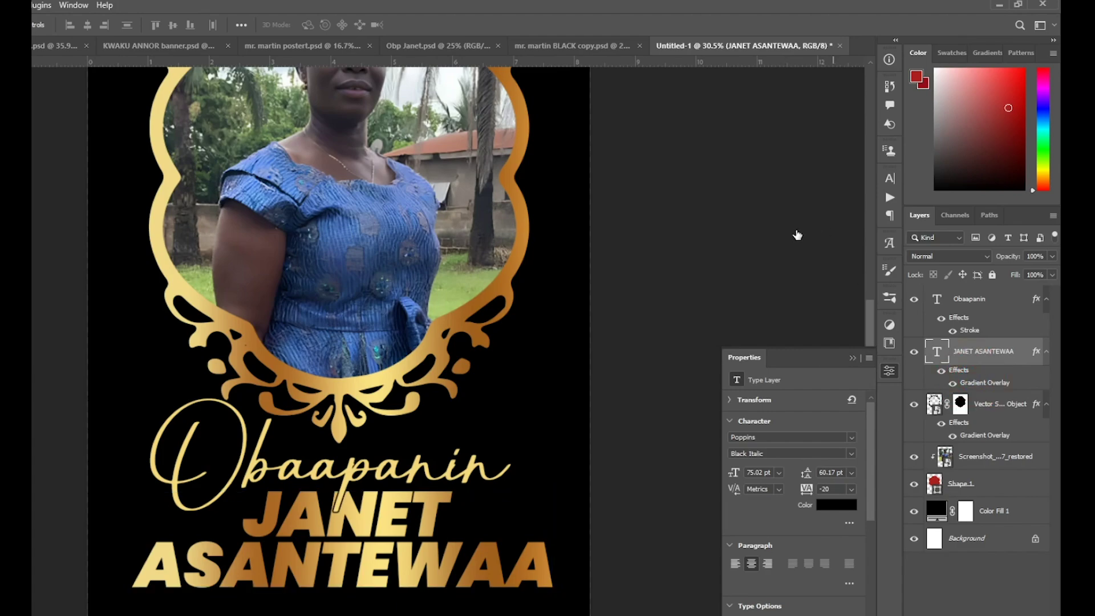
{"action": "left_click", "coordinate": [796, 362]}
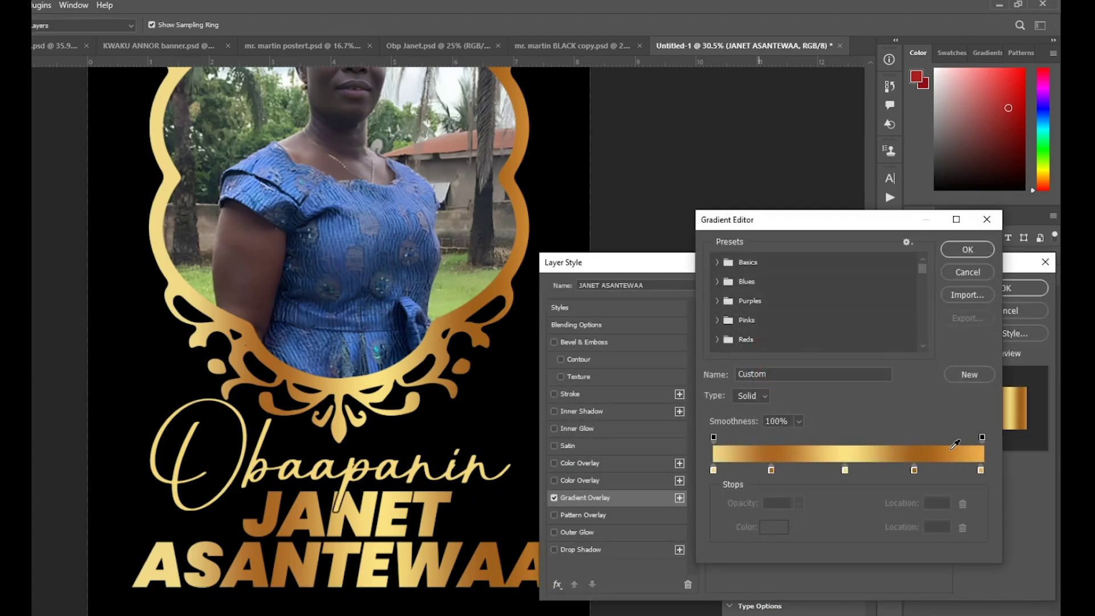
{"action": "left_click", "coordinate": [967, 251]}
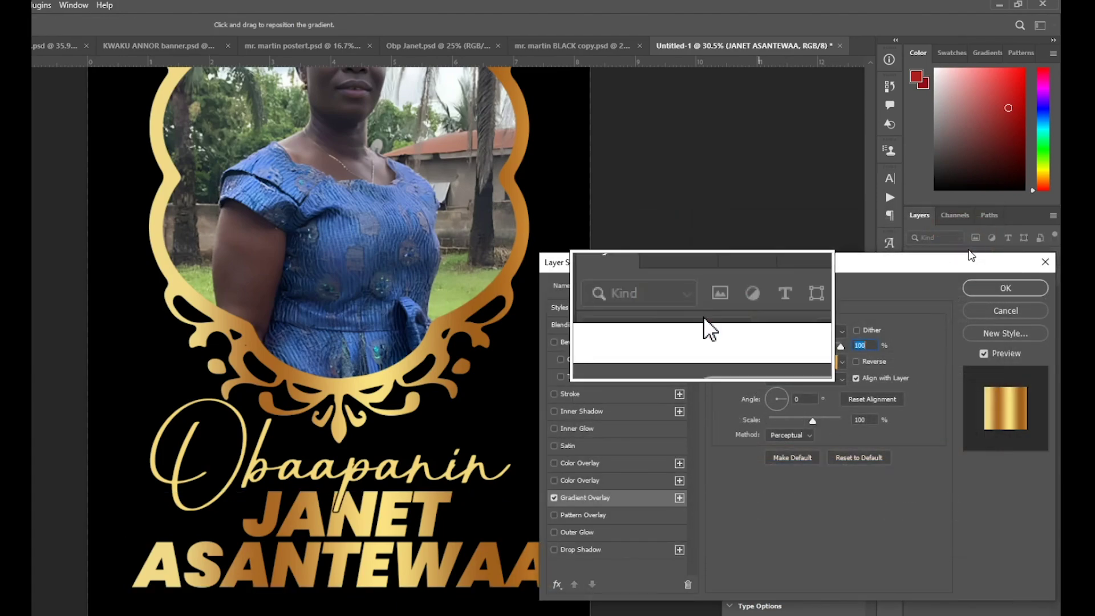
{"action": "left_click", "coordinate": [980, 295]}
{"action": "scroll", "coordinate": [602, 448], "scroll_direction": "up", "scroll_amount": 2}
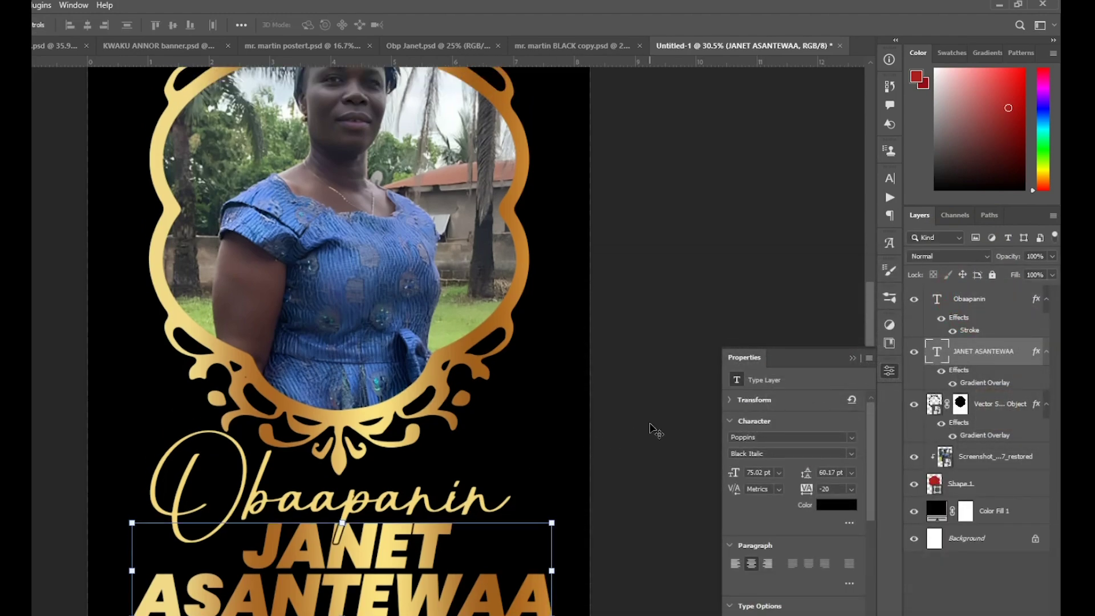
{"action": "scroll", "coordinate": [640, 436], "scroll_direction": "up", "scroll_amount": 1}
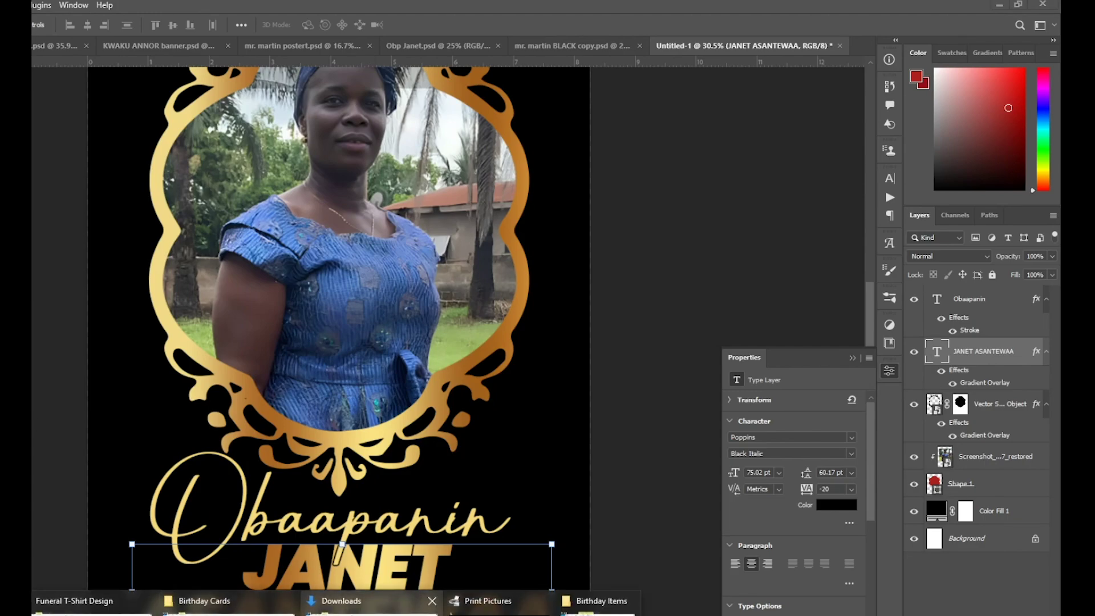
{"action": "left_click", "coordinate": [342, 601]}
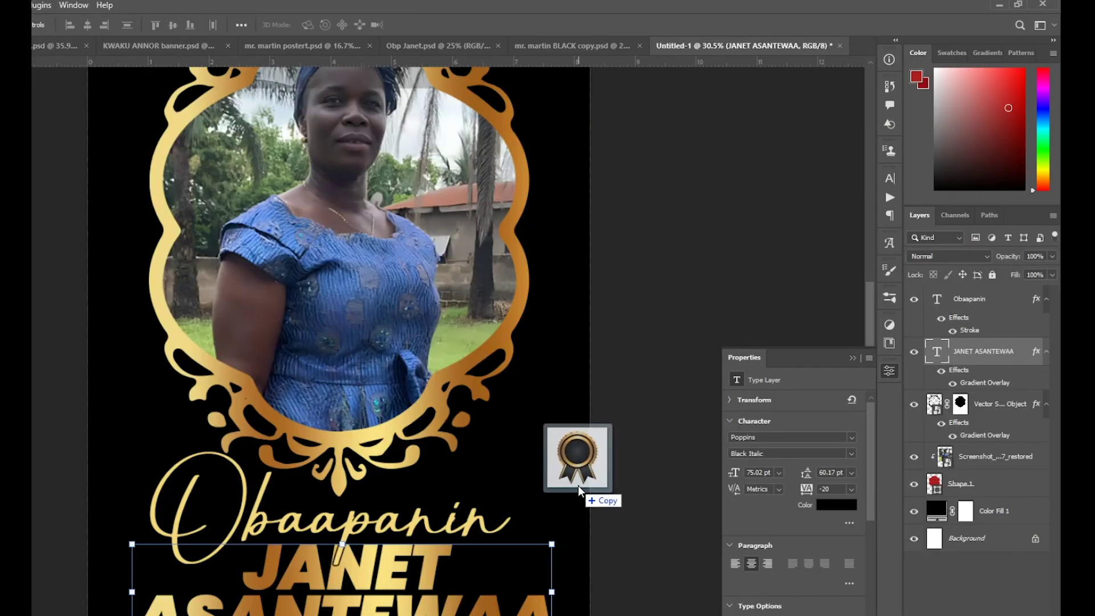
{"action": "left_click_drag", "start_coordinate": [313, 357], "coordinate": [578, 485]}
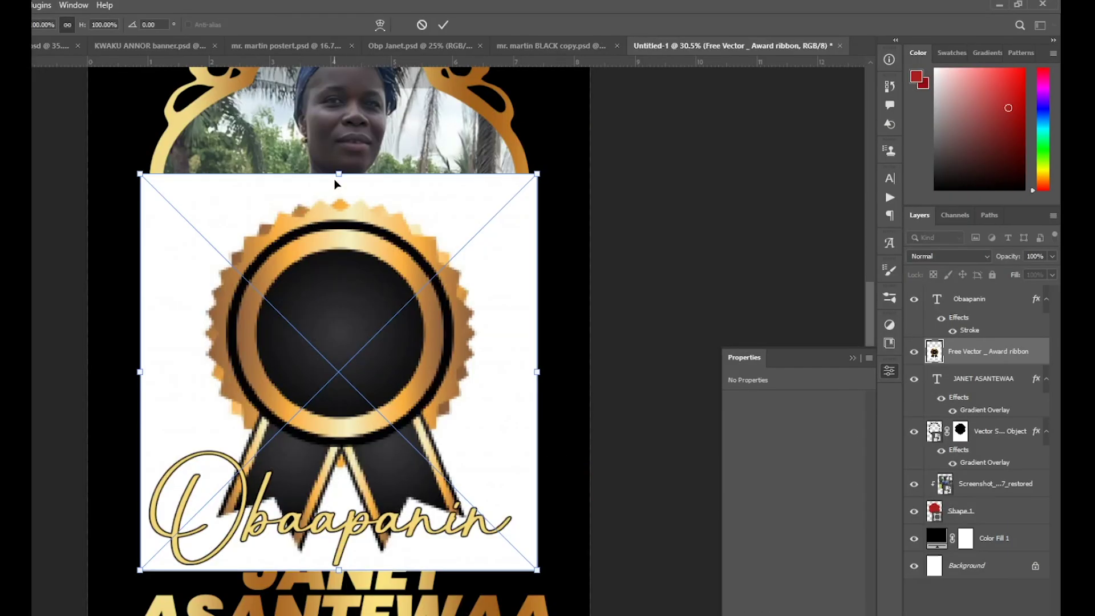
Step: Shrink the award ribbon onto the frame's lower right and mask out its white background
{"action": "mouse_move", "coordinate": [336, 182]}
{"action": "left_mouse_down"}
{"action": "mouse_move", "coordinate": [322, 428]}
{"action": "mouse_move", "coordinate": [445, 448]}
{"action": "mouse_move", "coordinate": [503, 375]}
{"action": "mouse_move", "coordinate": [514, 385]}
{"action": "left_mouse_up"}
{"action": "key", "text": "Return"}
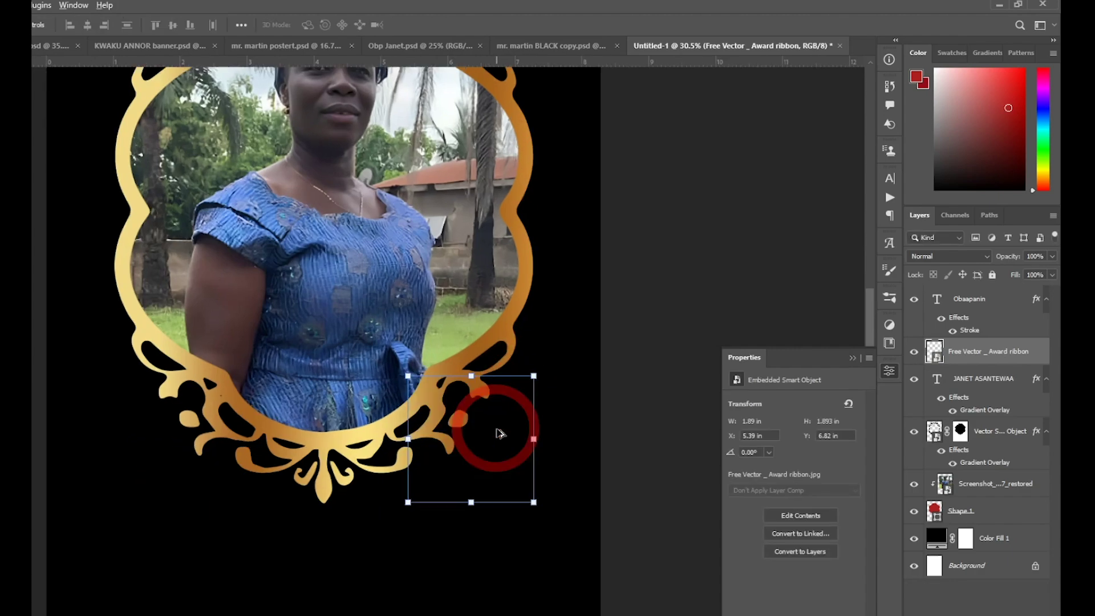
{"action": "scroll", "coordinate": [500, 433], "scroll_direction": "up", "scroll_amount": 2}
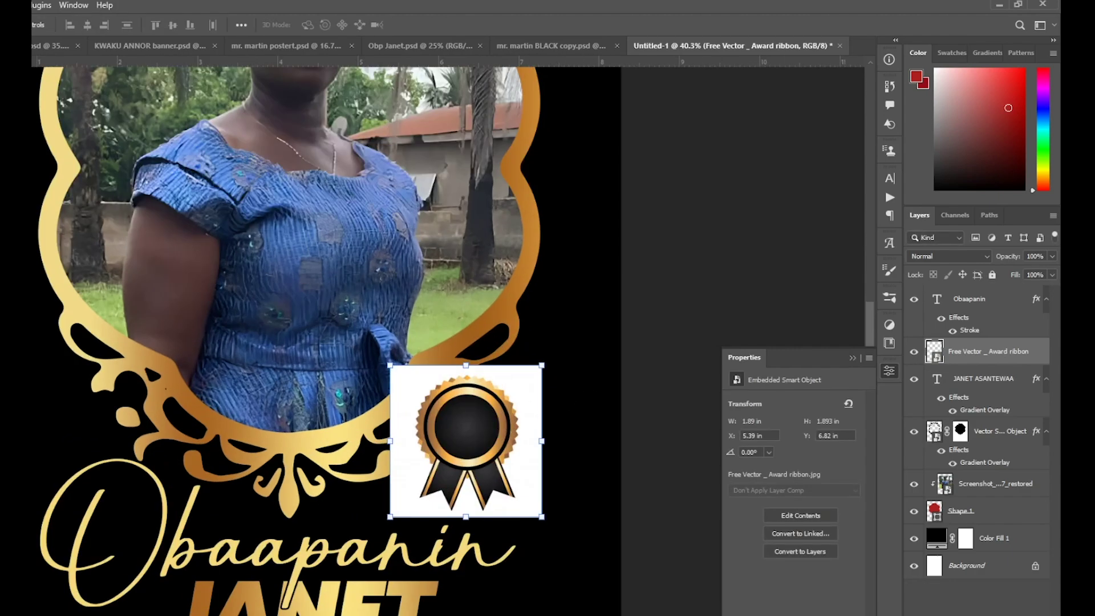
{"action": "key", "text": "w"}
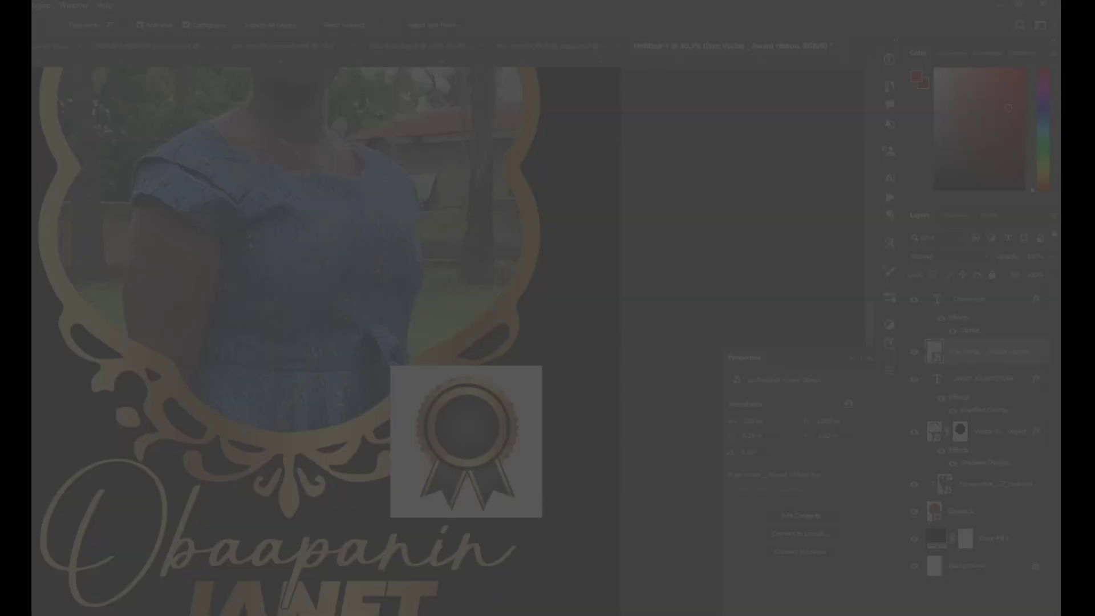
{"action": "key", "text": "shift+w"}
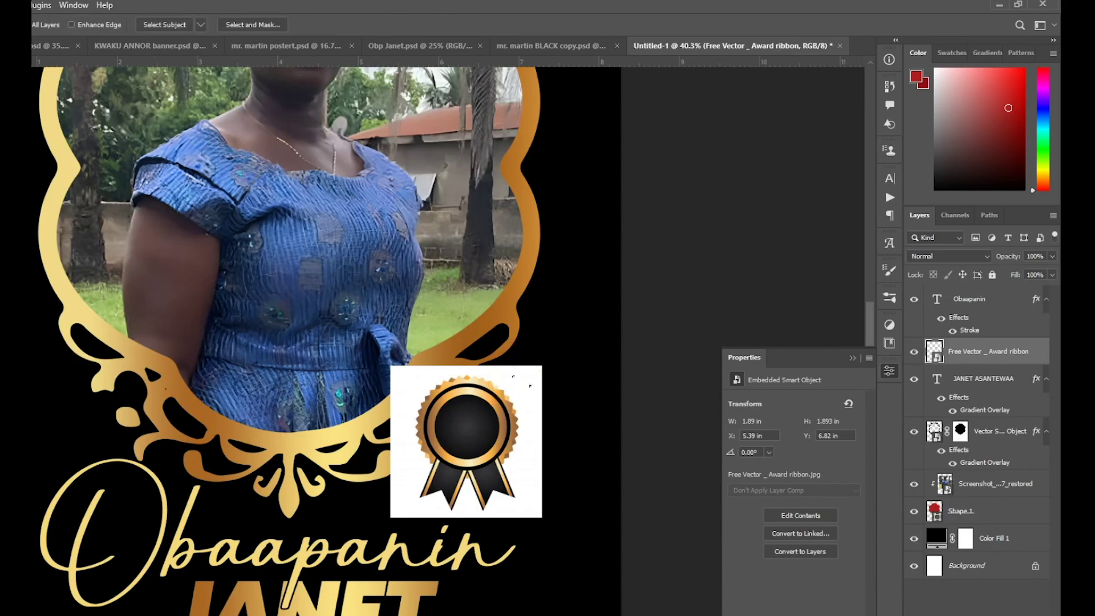
{"action": "key", "text": "shift+w"}
{"action": "left_click", "coordinate": [528, 390]}
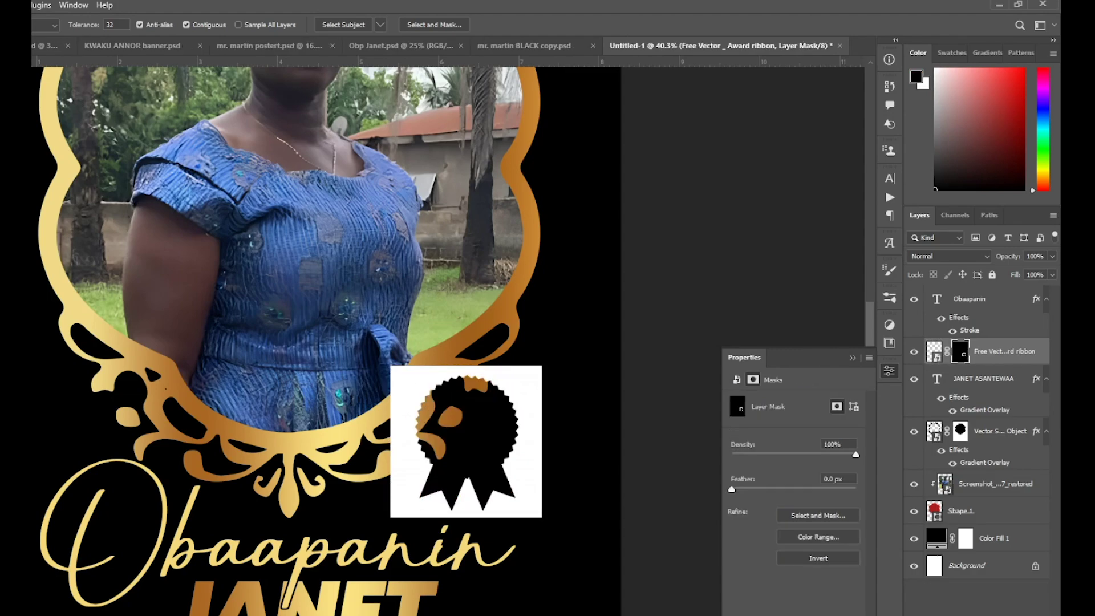
{"action": "key", "text": "ctrl+z"}
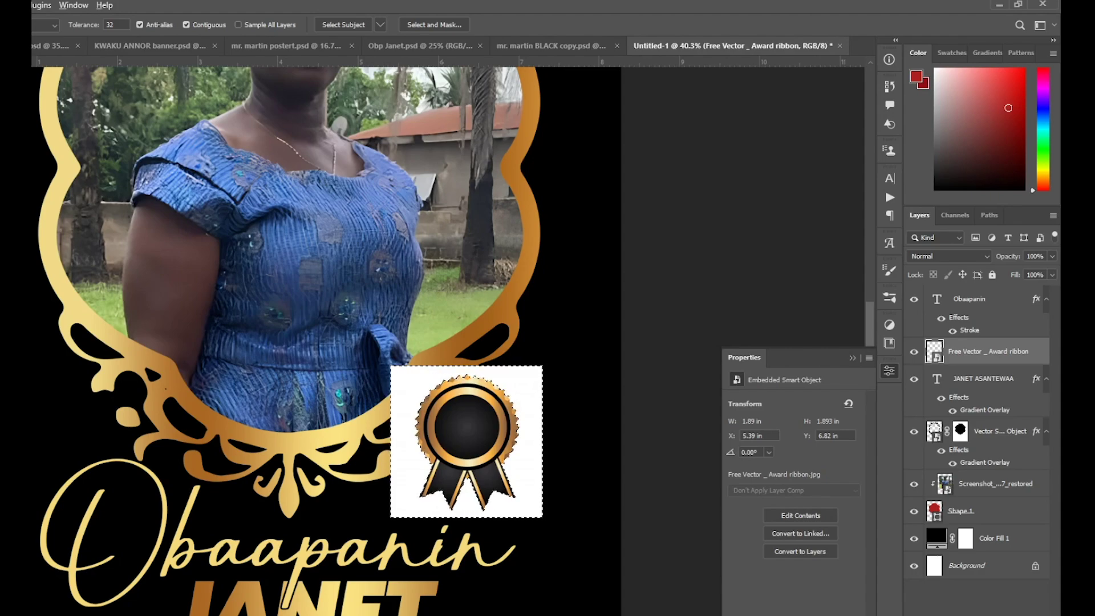
{"action": "left_click", "coordinate": [826, 603], "text": "alt"}
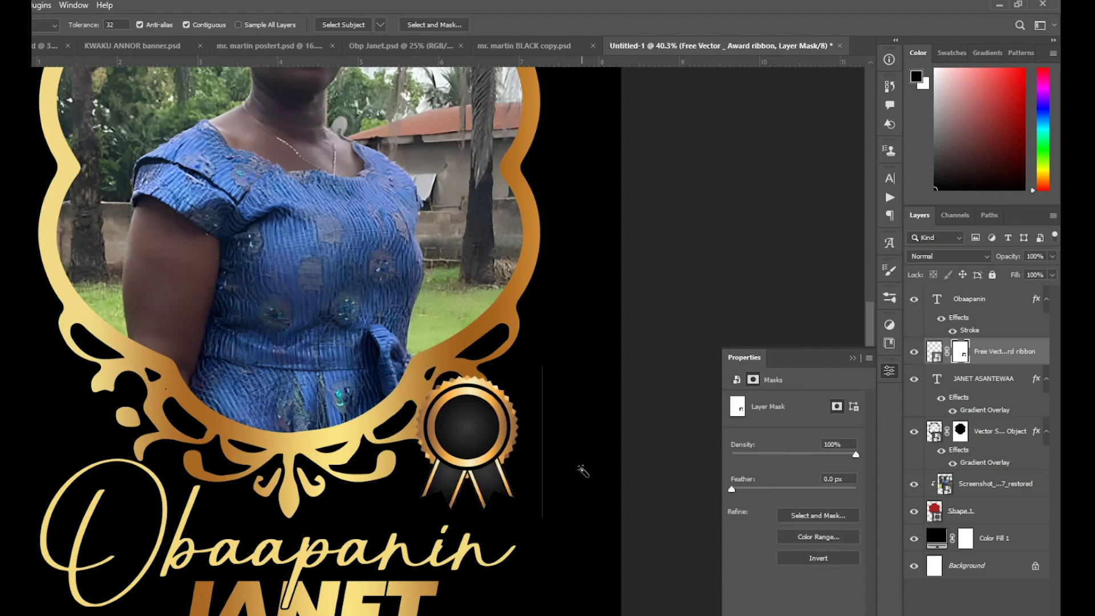
{"action": "key", "text": "ctrl+z"}
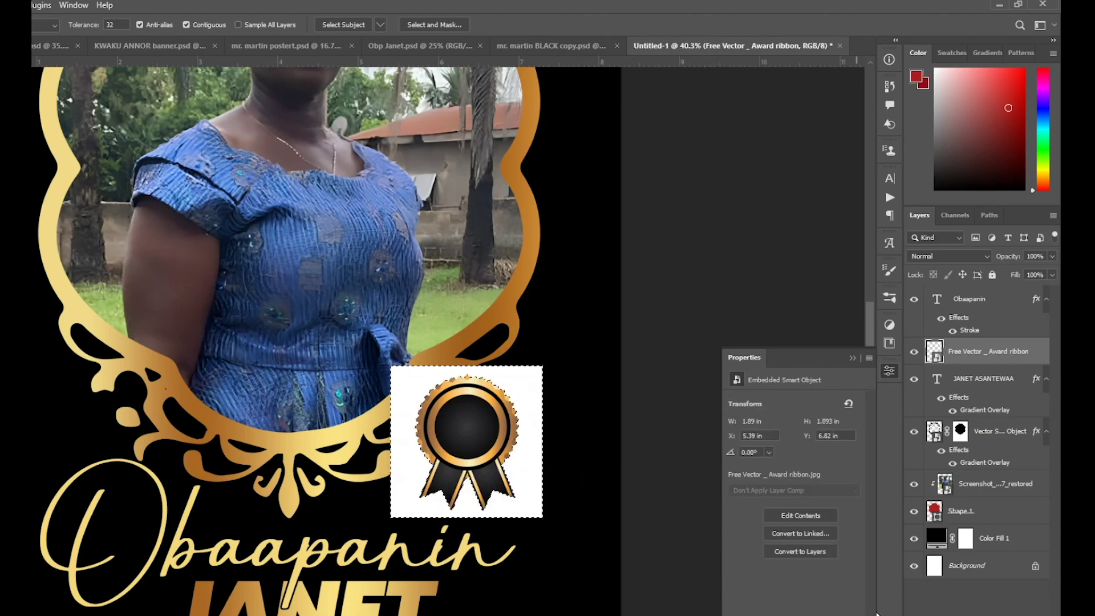
{"action": "key", "text": "ctrl+shift+z"}
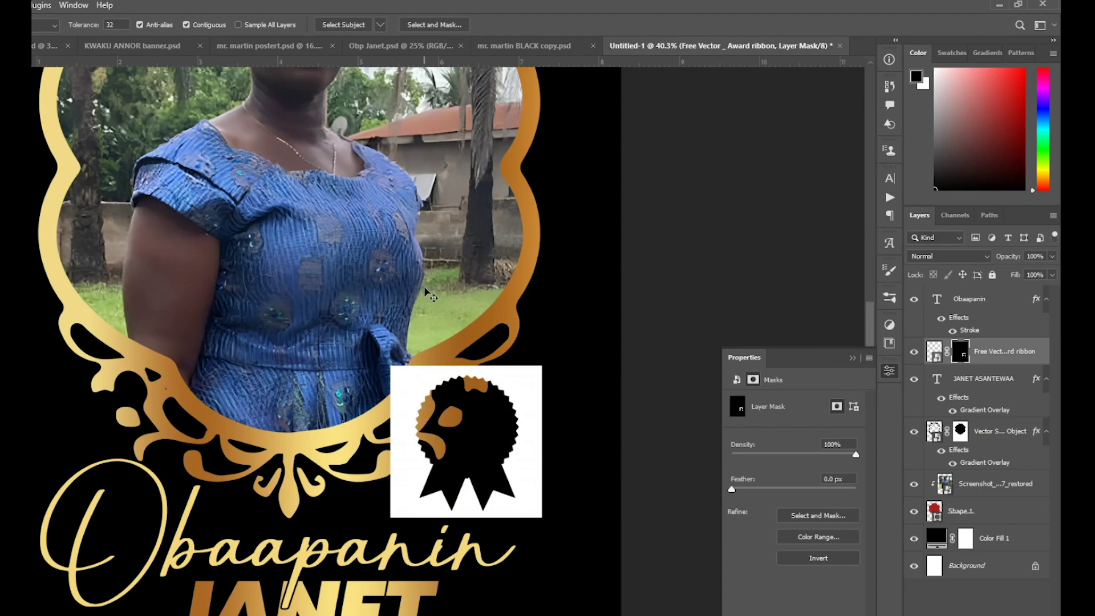
{"action": "key", "text": "ctrl+i"}
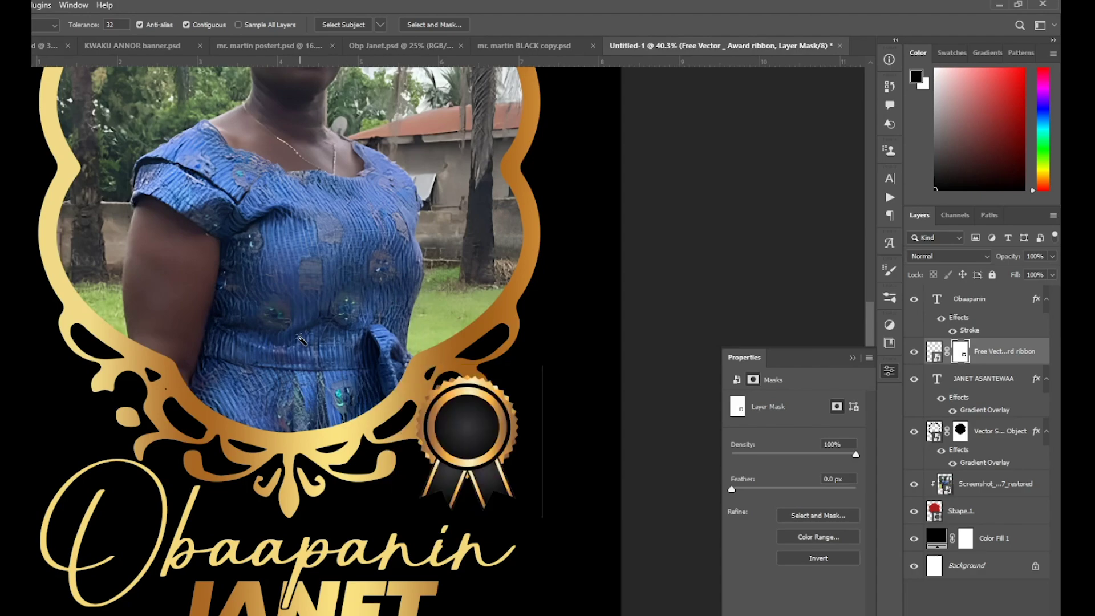
{"action": "key", "text": "v"}
{"action": "scroll", "coordinate": [648, 415], "scroll_direction": "up", "scroll_amount": 1}
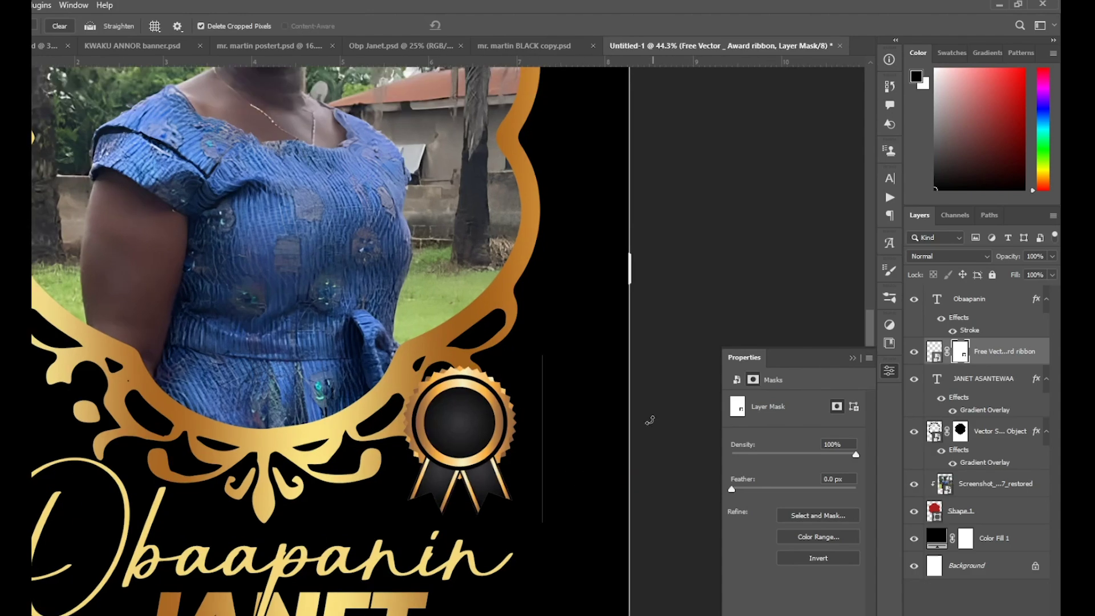
Step: Add 'Aged:' text, then move and shrink it into the gold badge centre
{"action": "left_click", "coordinate": [670, 311]}
{"action": "scroll", "coordinate": [468, 381], "scroll_direction": "up", "scroll_amount": 5}
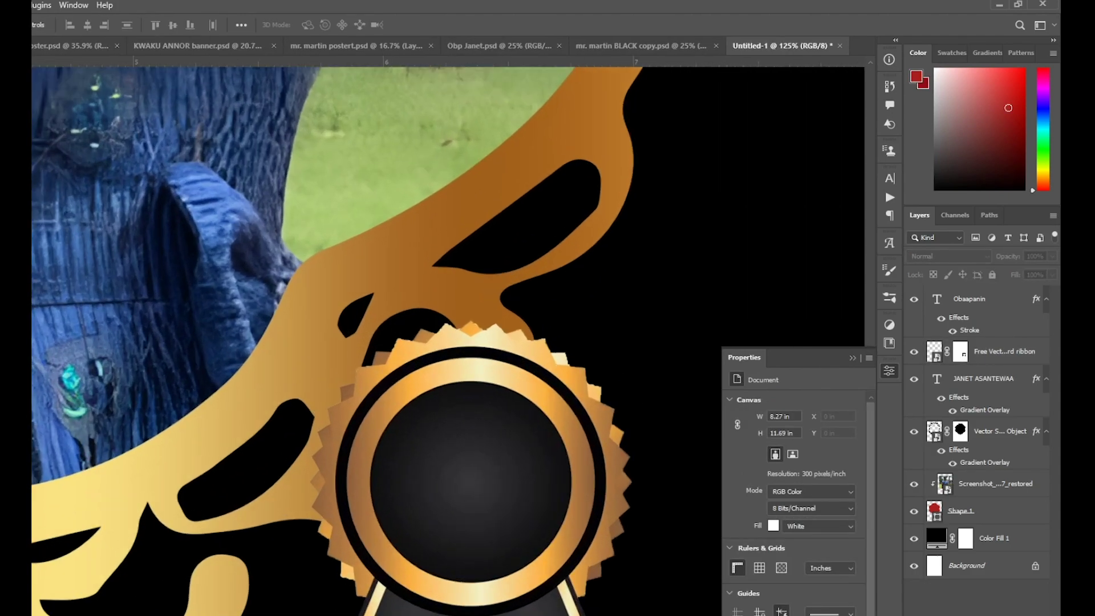
{"action": "key", "text": "t"}
{"action": "left_click", "coordinate": [438, 449]}
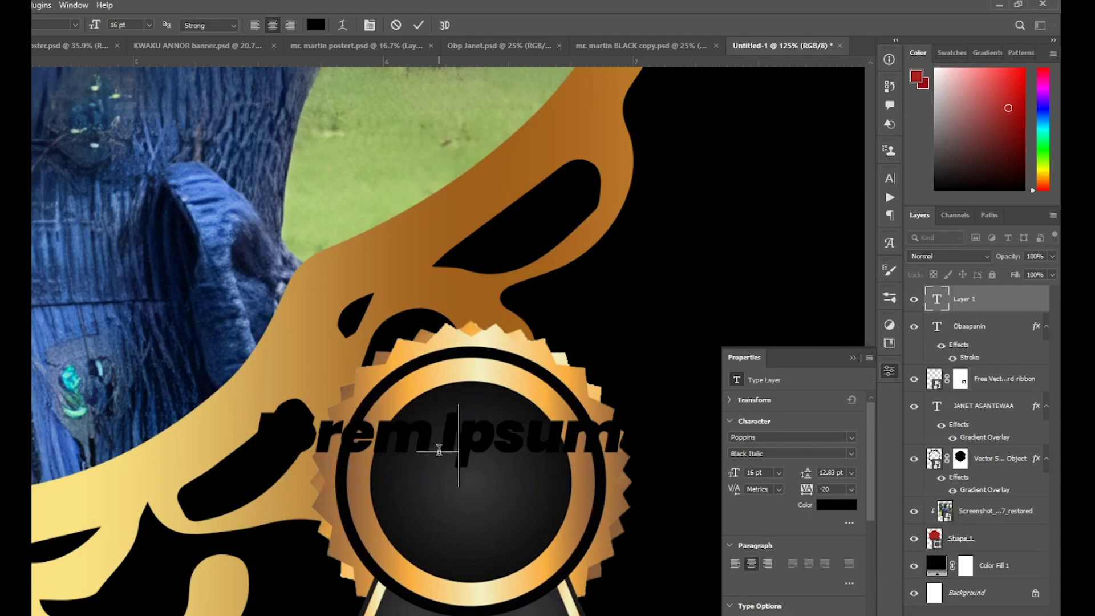
{"action": "type", "text": "Aged"}
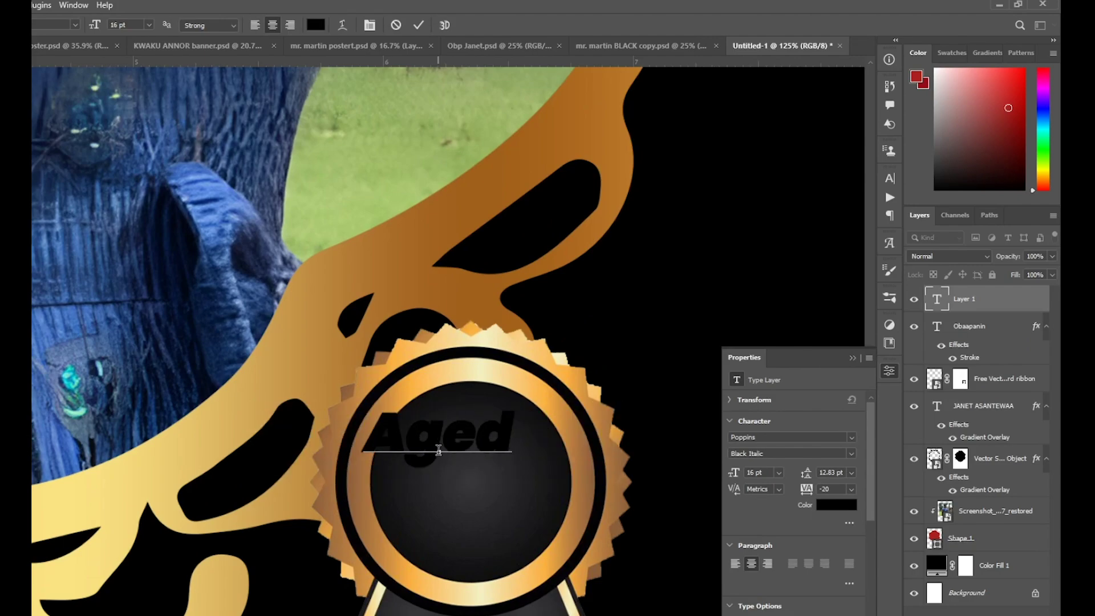
{"action": "type", "text": ":"}
{"action": "key", "text": "ctrl+Return"}
{"action": "key", "text": "v"}
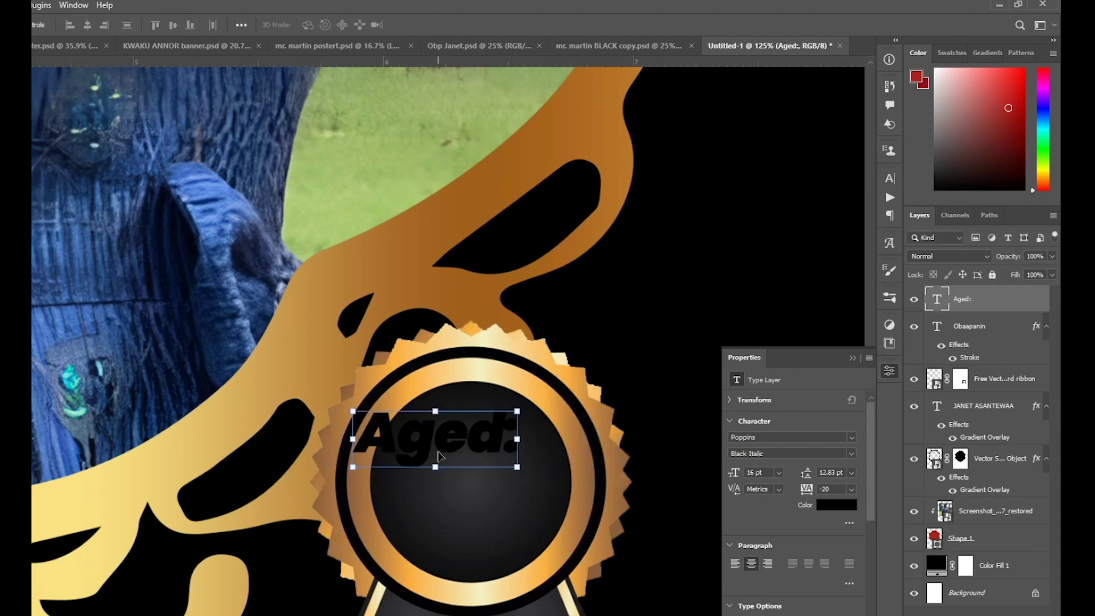
{"action": "left_click_drag", "start_coordinate": [438, 449], "coordinate": [469, 473]}
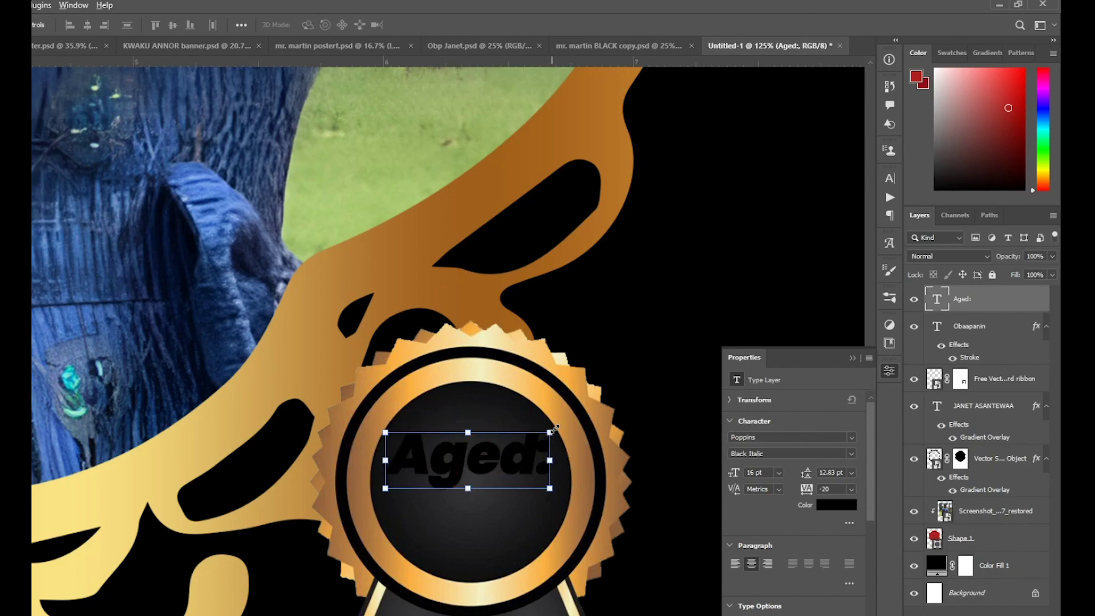
{"action": "mouse_move", "coordinate": [549, 433]}
{"action": "left_mouse_down"}
{"action": "mouse_move", "coordinate": [516, 445]}
{"action": "mouse_move", "coordinate": [519, 432]}
{"action": "mouse_move", "coordinate": [489, 455]}
{"action": "left_mouse_up"}
{"action": "key", "text": "Return"}
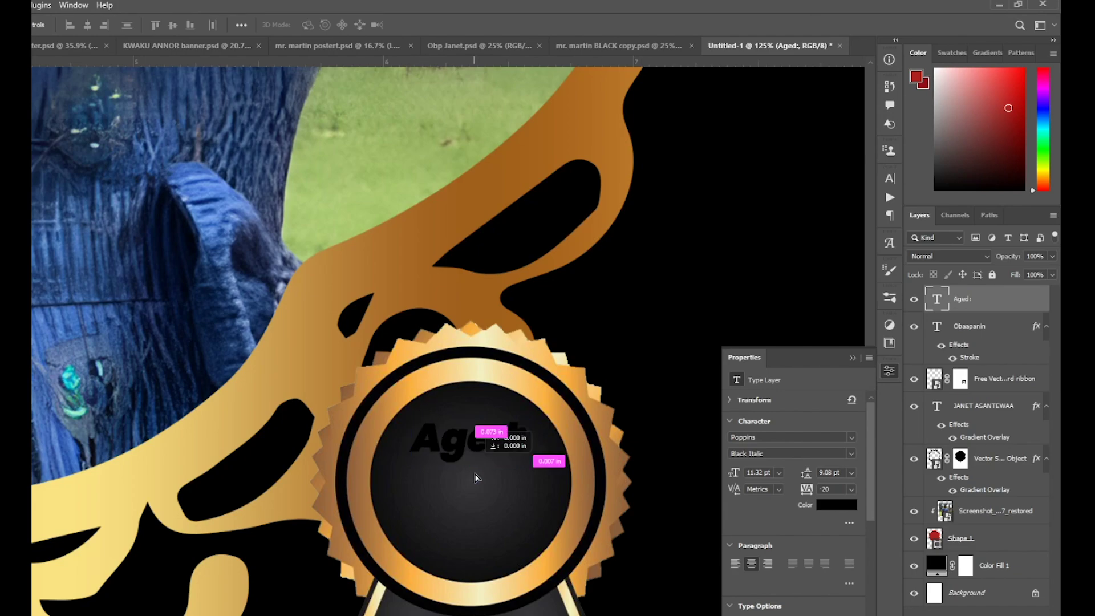
Step: Duplicate the Aged: text below, retype it as 65 and enlarge it to fill the badge
{"action": "left_click_drag", "start_coordinate": [481, 458], "coordinate": [475, 508]}
{"action": "double_click", "coordinate": [473, 496]}
{"action": "key", "text": "ctrl+a"}
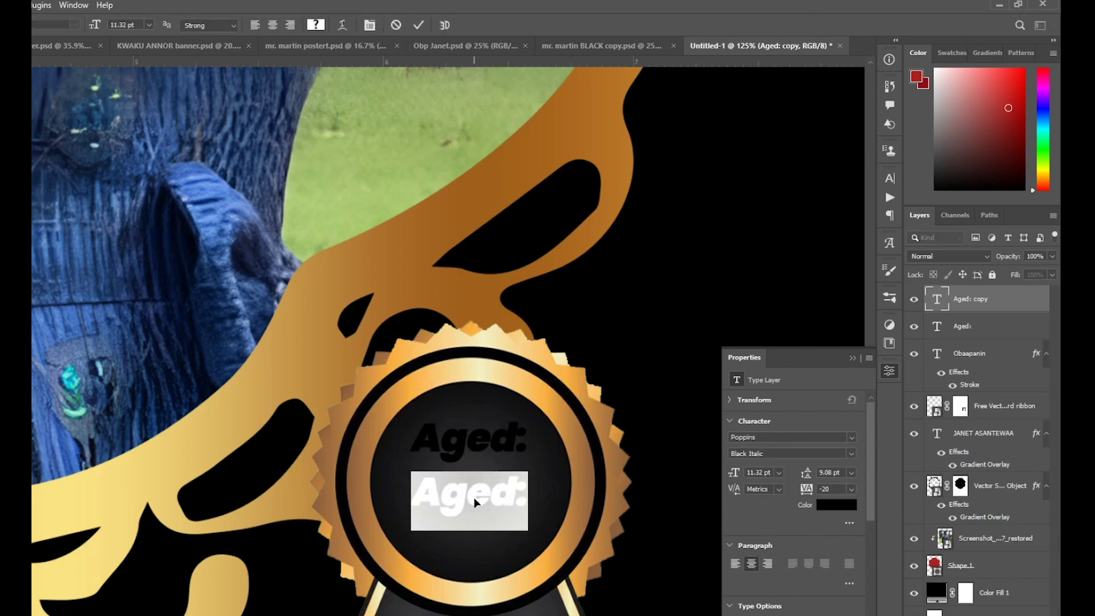
{"action": "type", "text": "65"}
{"action": "key", "text": "ctrl+Return"}
{"action": "key", "text": "ctrl+t"}
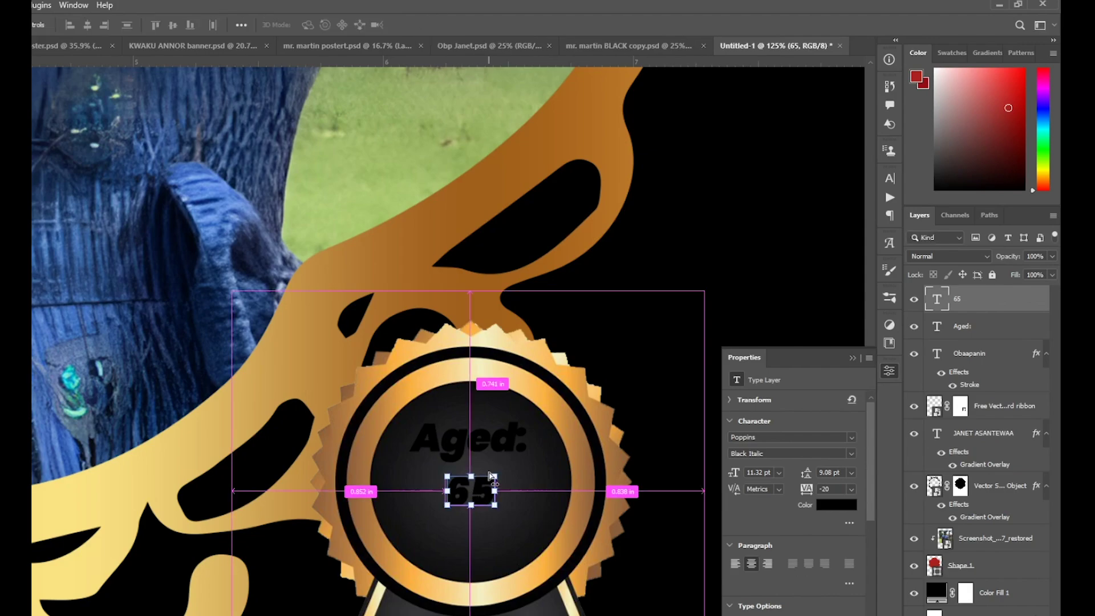
{"action": "left_click_drag", "start_coordinate": [468, 531], "coordinate": [470, 607]}
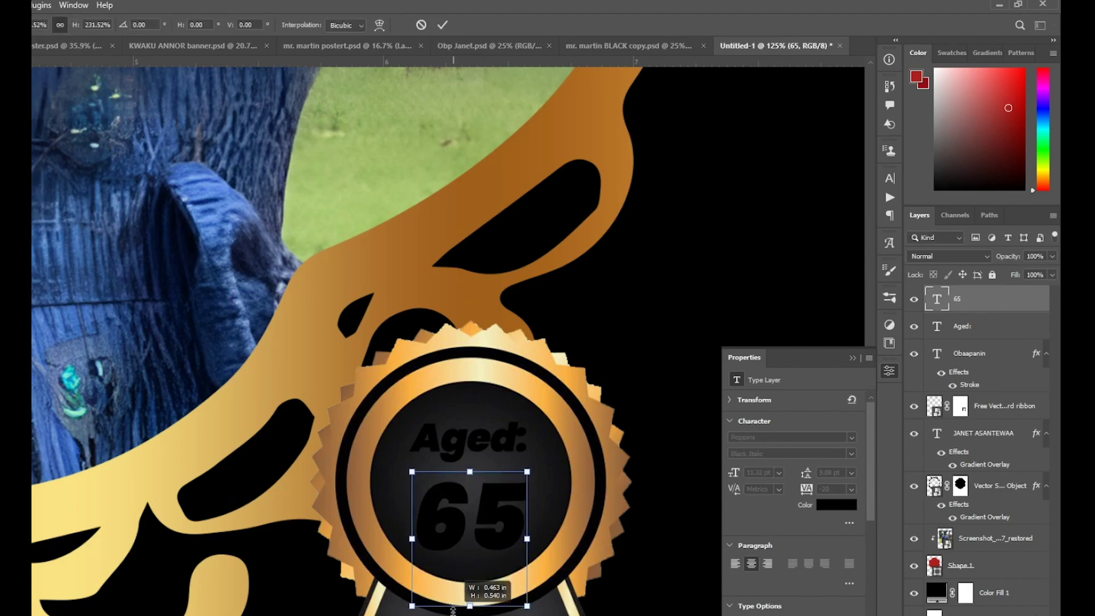
{"action": "key", "text": "Return"}
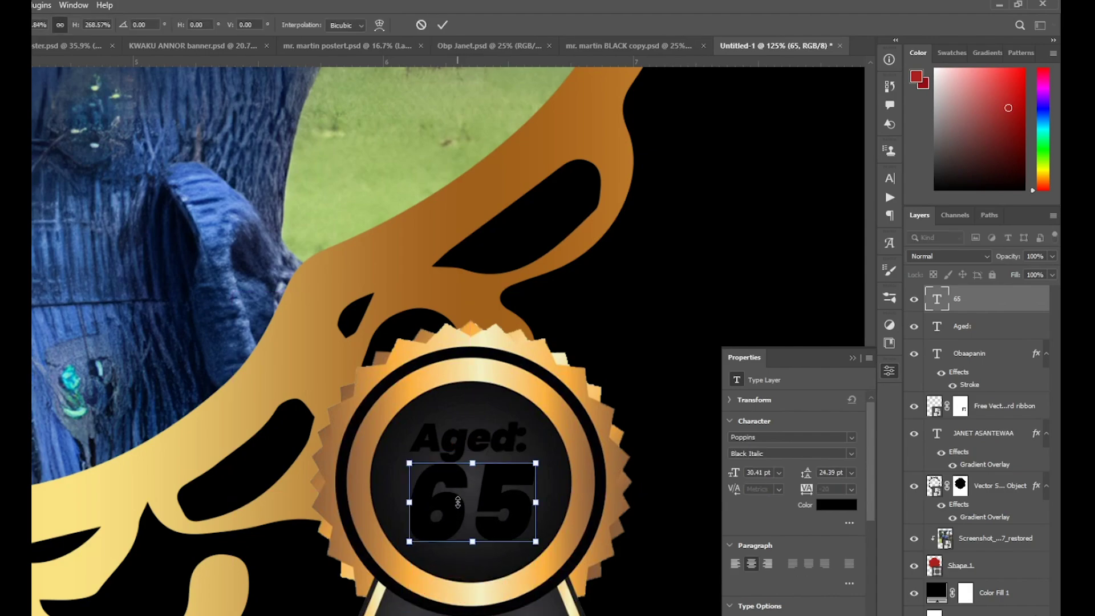
Step: Shrink the Aged: text slightly and centre both text lines inside the badge
{"action": "left_click", "coordinate": [524, 442]}
{"action": "left_click_drag", "start_coordinate": [523, 443], "coordinate": [522, 443]}
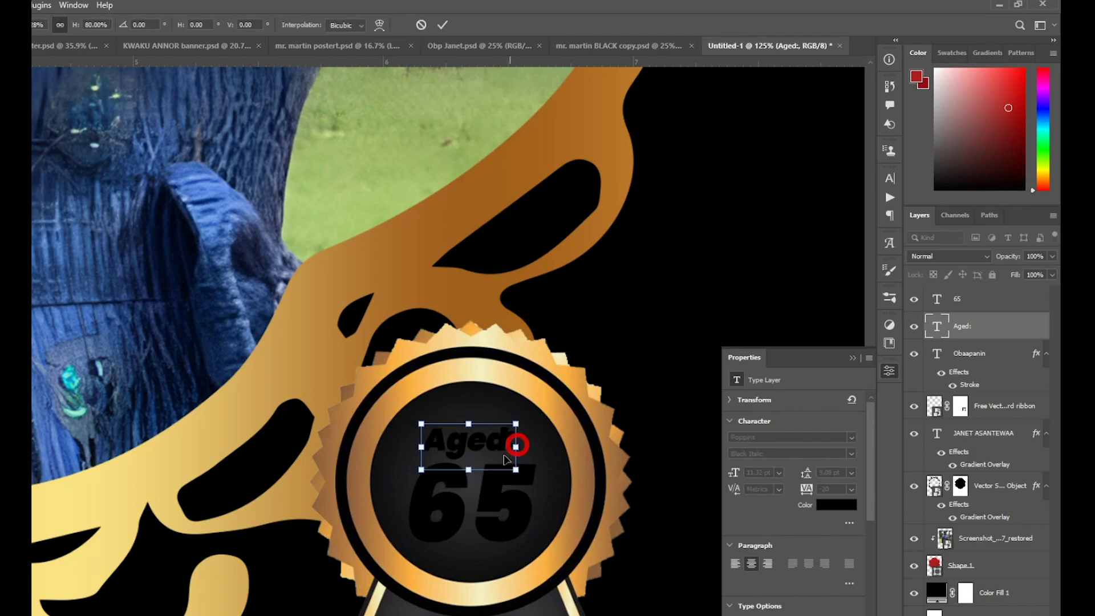
{"action": "left_click", "coordinate": [488, 504]}
{"action": "left_click", "coordinate": [564, 482], "text": "shift"}
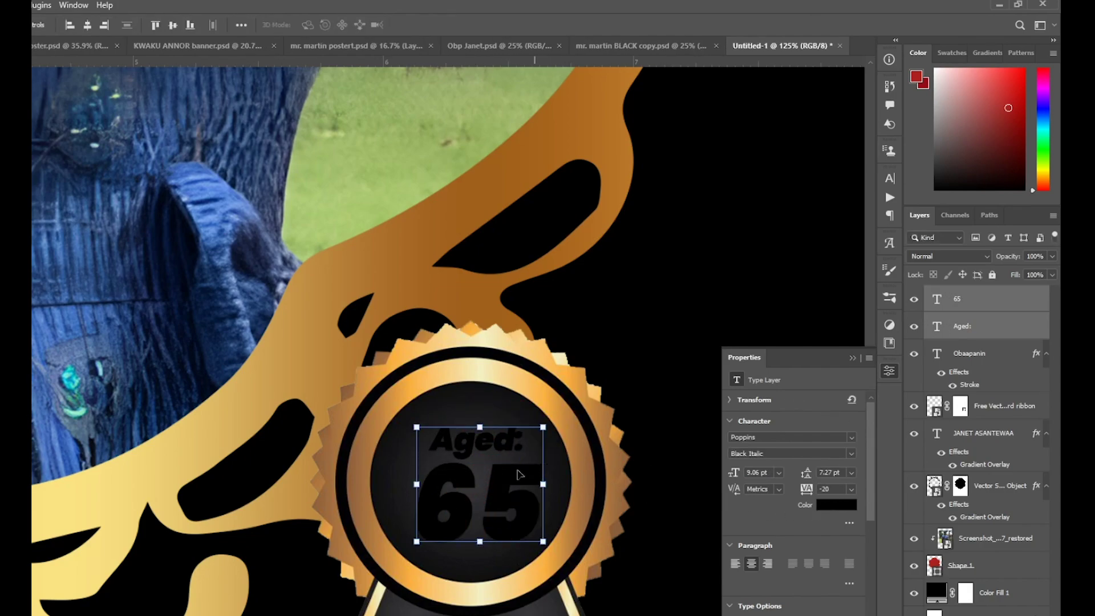
{"action": "left_click_drag", "start_coordinate": [520, 475], "coordinate": [502, 458]}
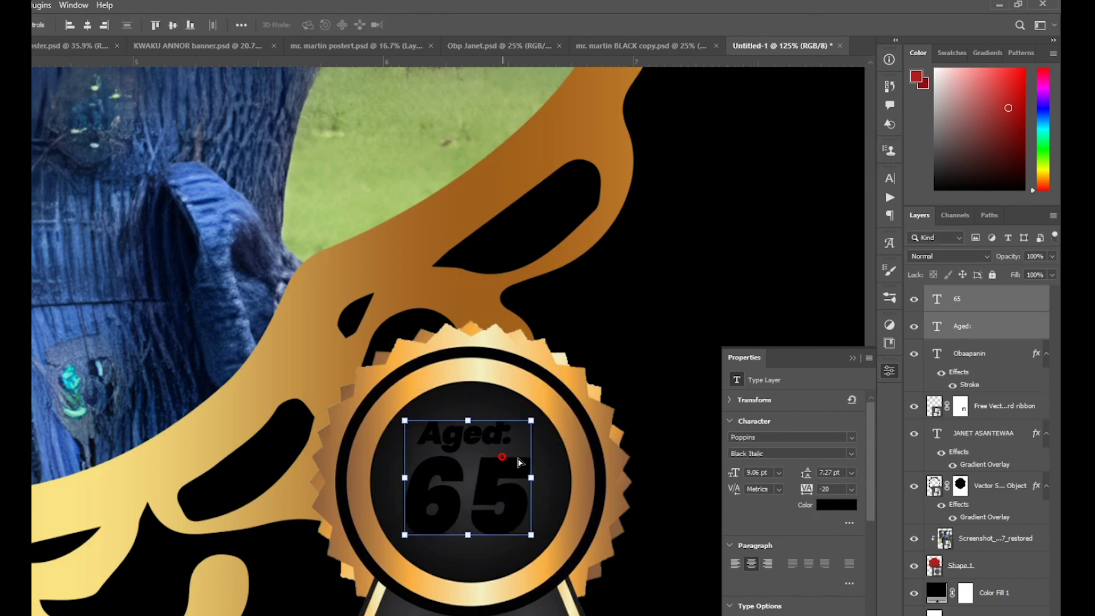
Step: Set the colour of both the Aged: and 65 text to white
{"action": "left_click", "coordinate": [834, 513]}
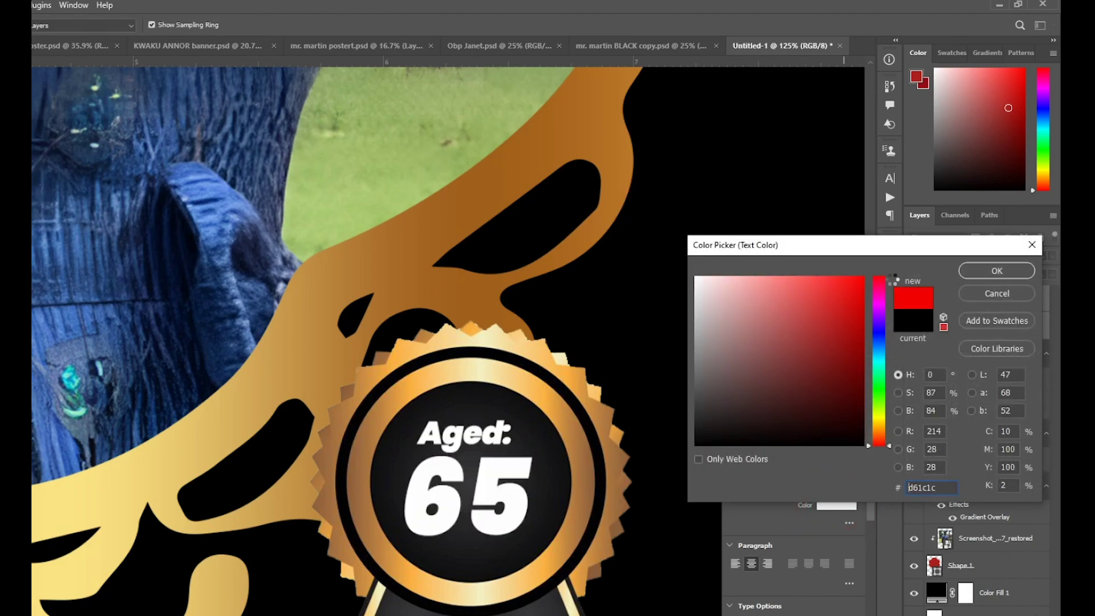
{"action": "type", "text": "ff0000"}
{"action": "left_click", "coordinate": [910, 257]}
{"action": "left_click", "coordinate": [760, 320]}
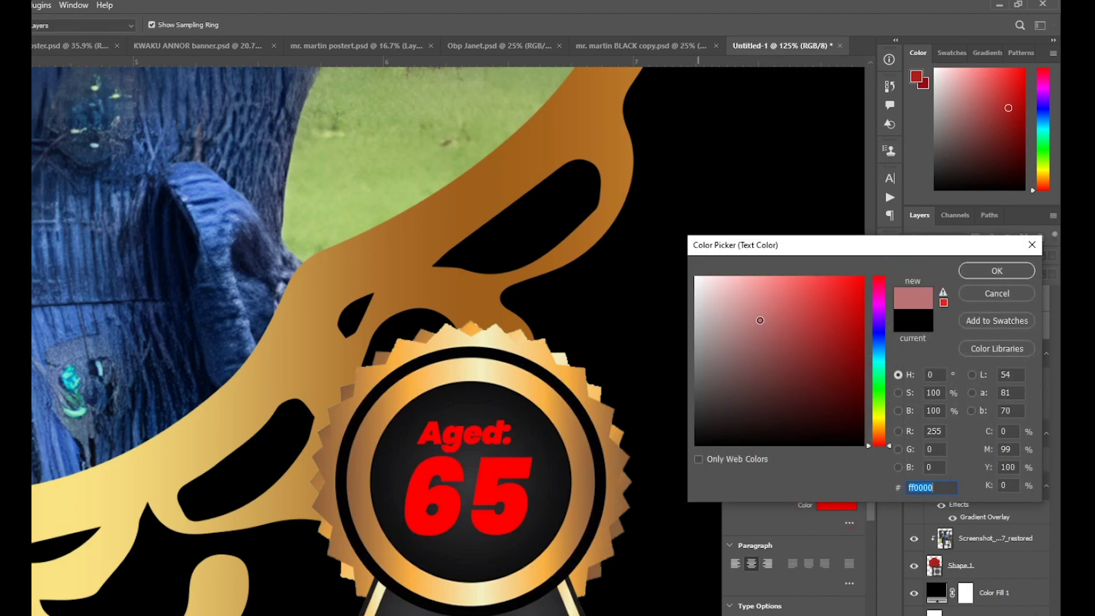
{"action": "left_click_drag", "start_coordinate": [760, 320], "coordinate": [645, 188]}
{"action": "left_click", "coordinate": [961, 272]}
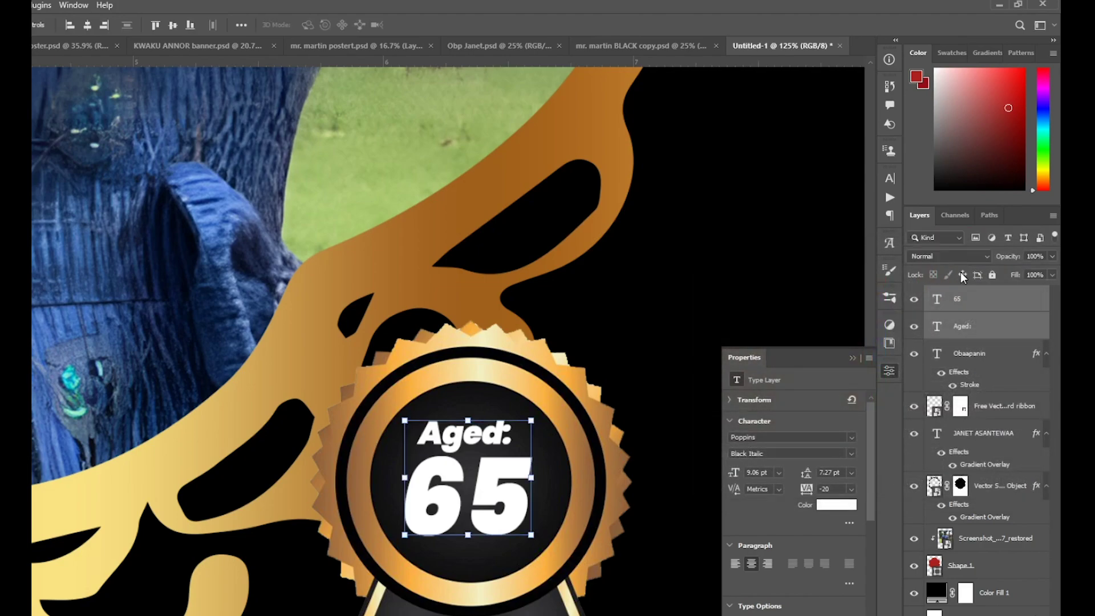
{"action": "key", "text": "ctrl+0"}
{"action": "left_click", "coordinate": [648, 323]}
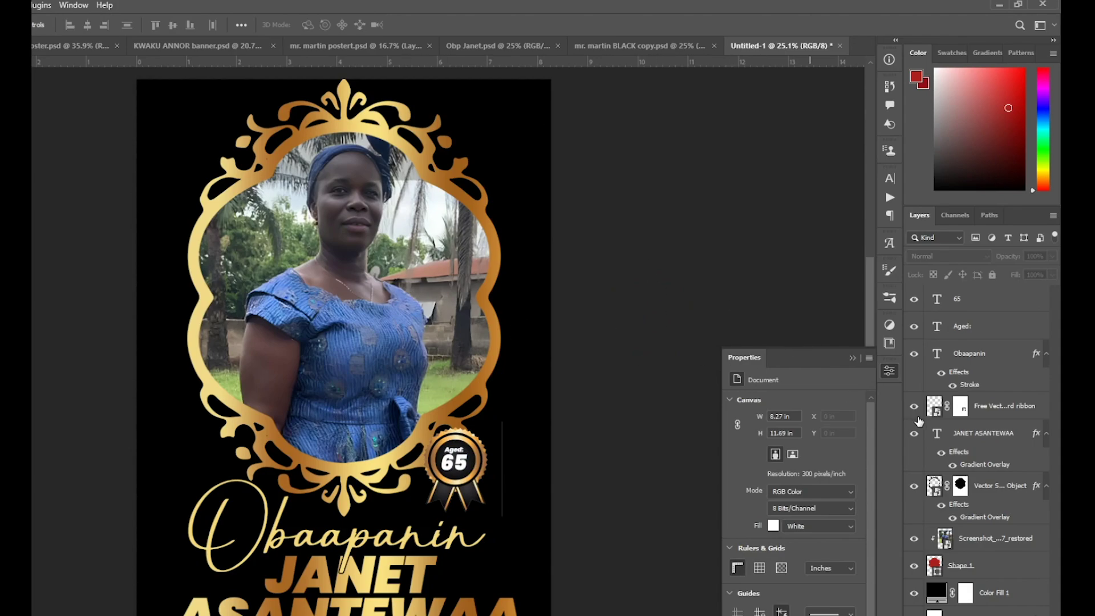
{"action": "scroll", "coordinate": [343, 343], "scroll_direction": "down", "scroll_amount": 1}
{"action": "left_click", "coordinate": [914, 593]}
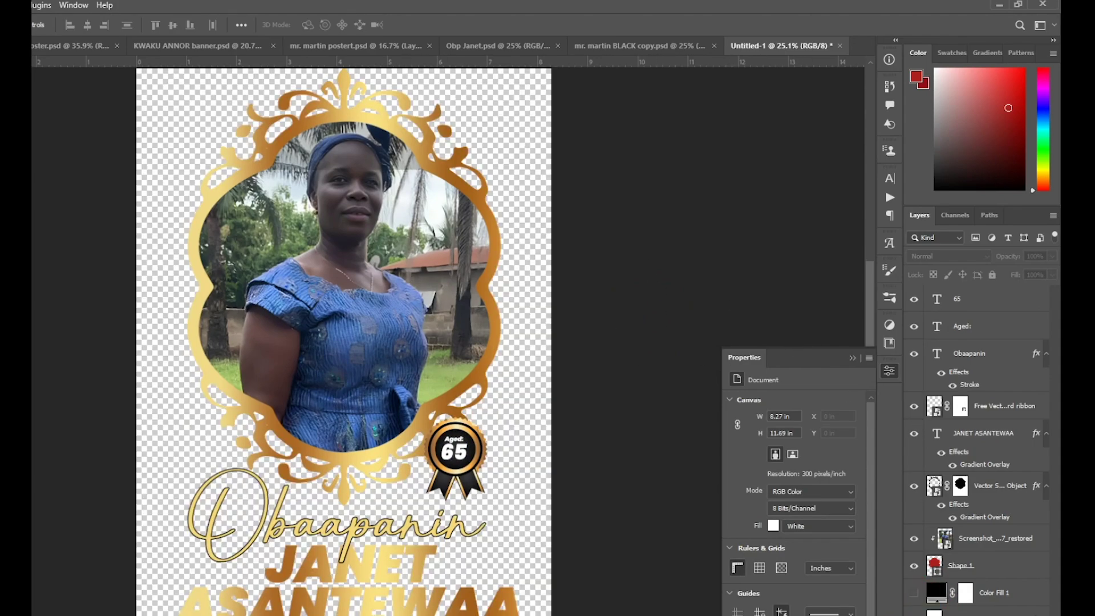
{"action": "left_click", "coordinate": [914, 592]}
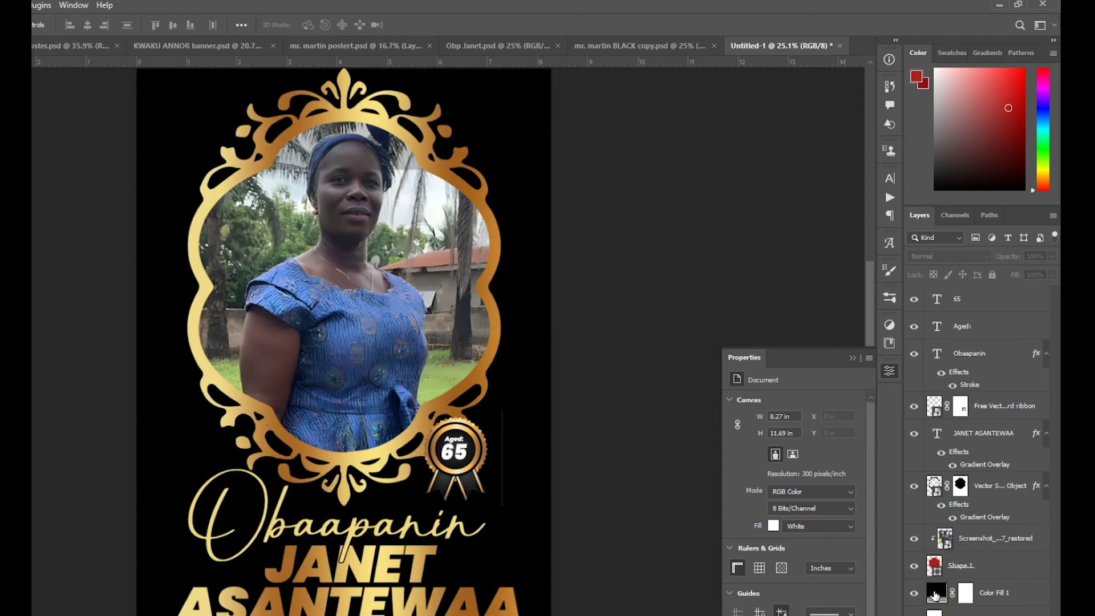
{"action": "double_click", "coordinate": [935, 593]}
{"action": "left_click_drag", "start_coordinate": [845, 286], "coordinate": [929, 253]}
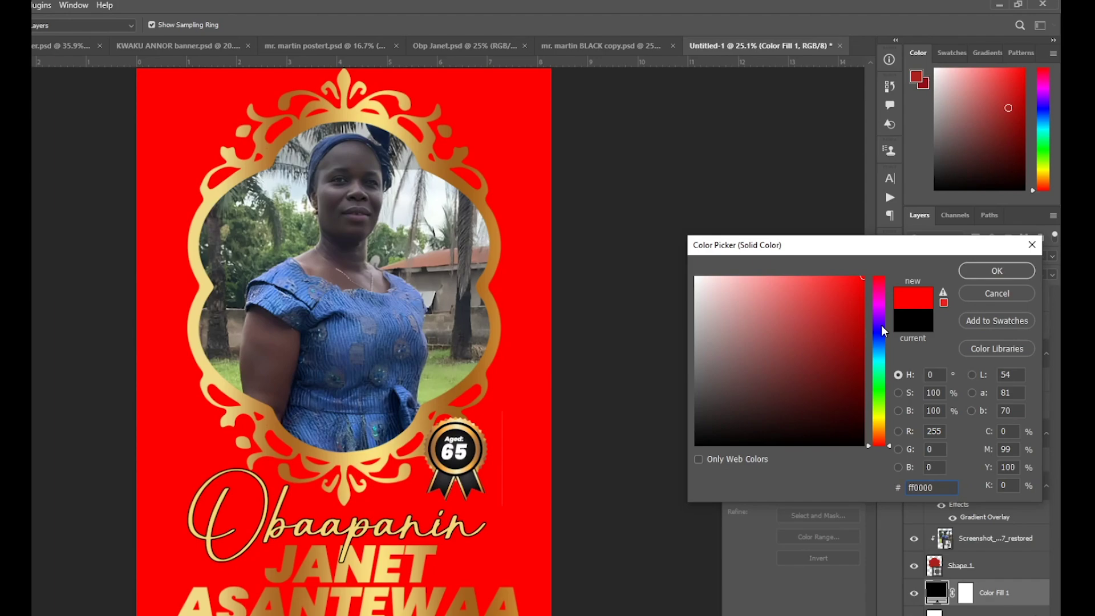
{"action": "type", "text": "ffffff"}
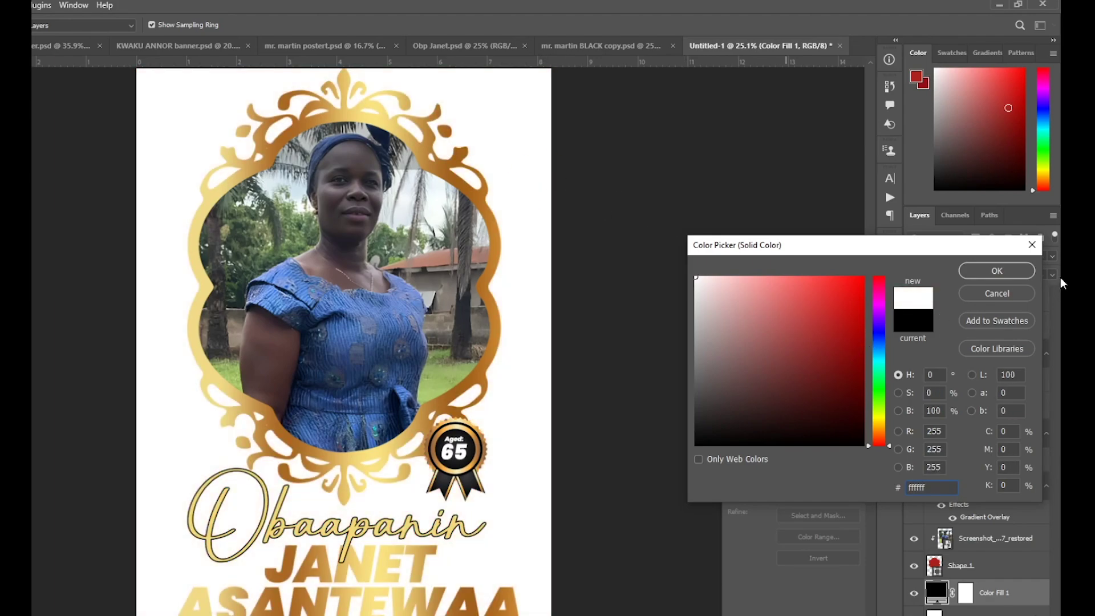
{"action": "left_click", "coordinate": [992, 271]}
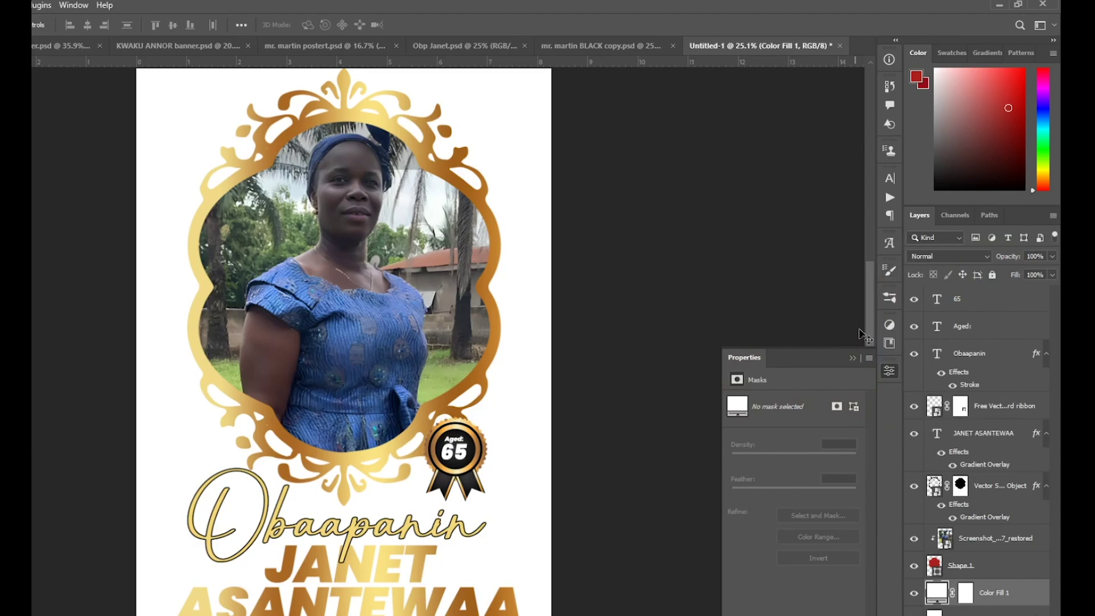
{"action": "key", "text": "ctrl+z"}
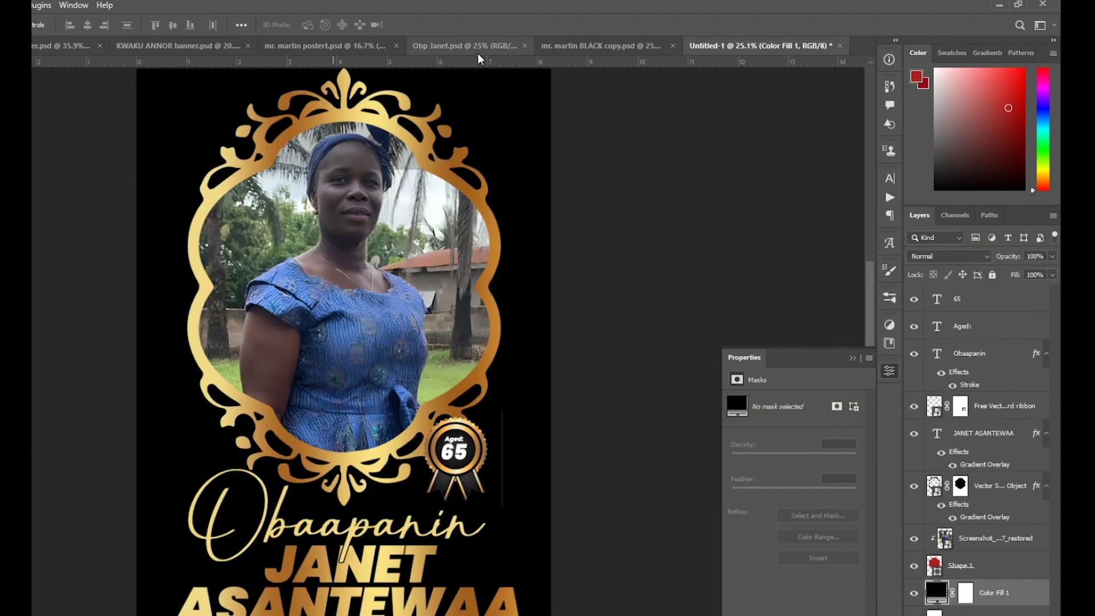
Step: Group all of Untitled-1's poster layers into Group 1 and hide the group
{"action": "left_click", "coordinate": [313, 48]}
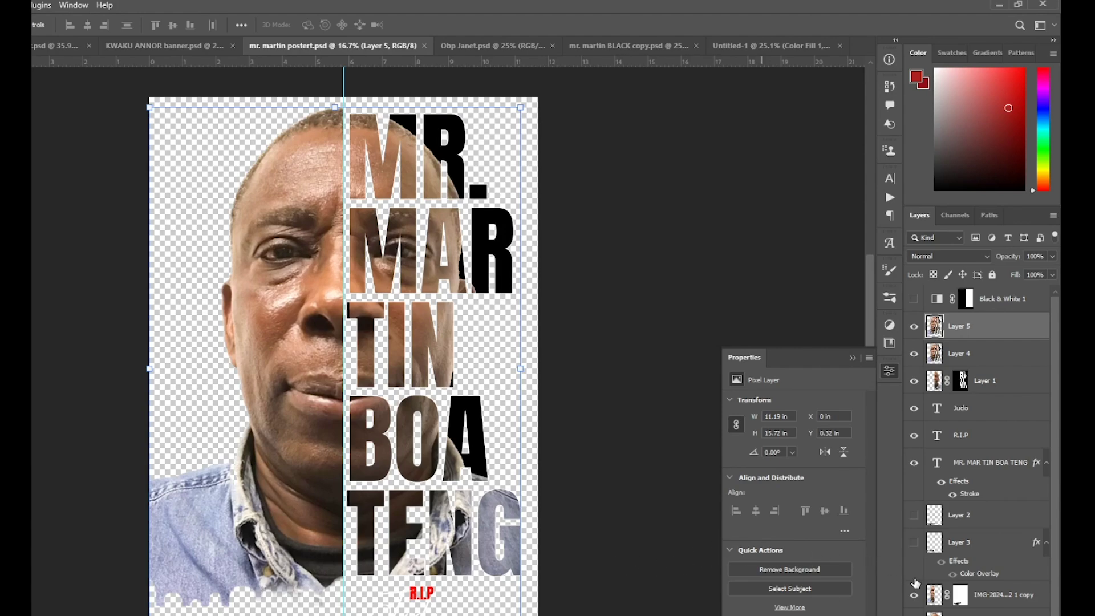
{"action": "left_click", "coordinate": [759, 46]}
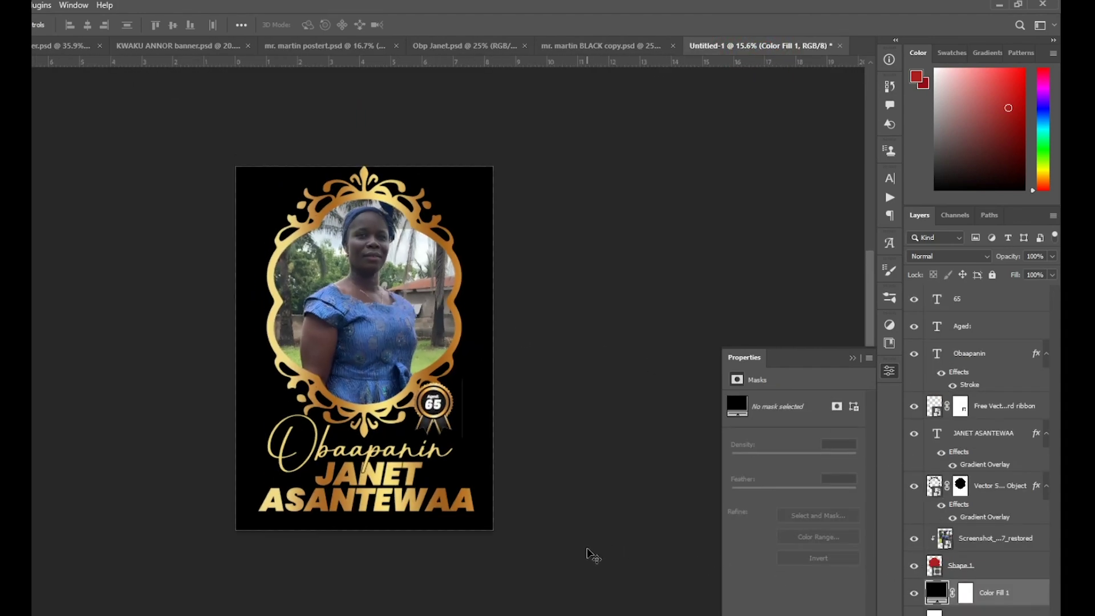
{"action": "left_click_drag", "start_coordinate": [587, 557], "coordinate": [221, 85]}
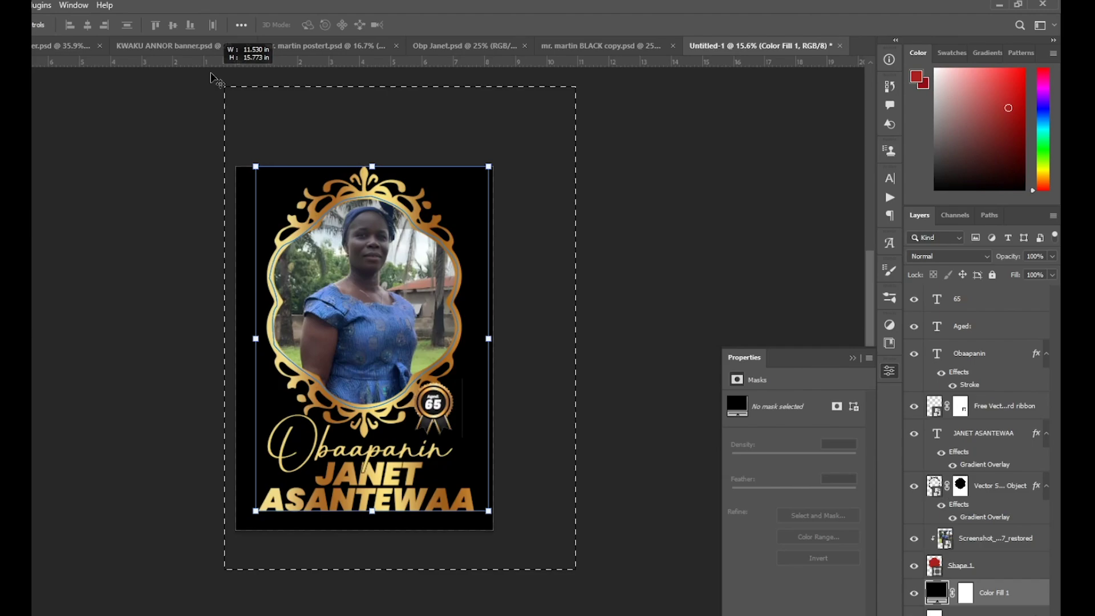
{"action": "key", "text": "ctrl+g"}
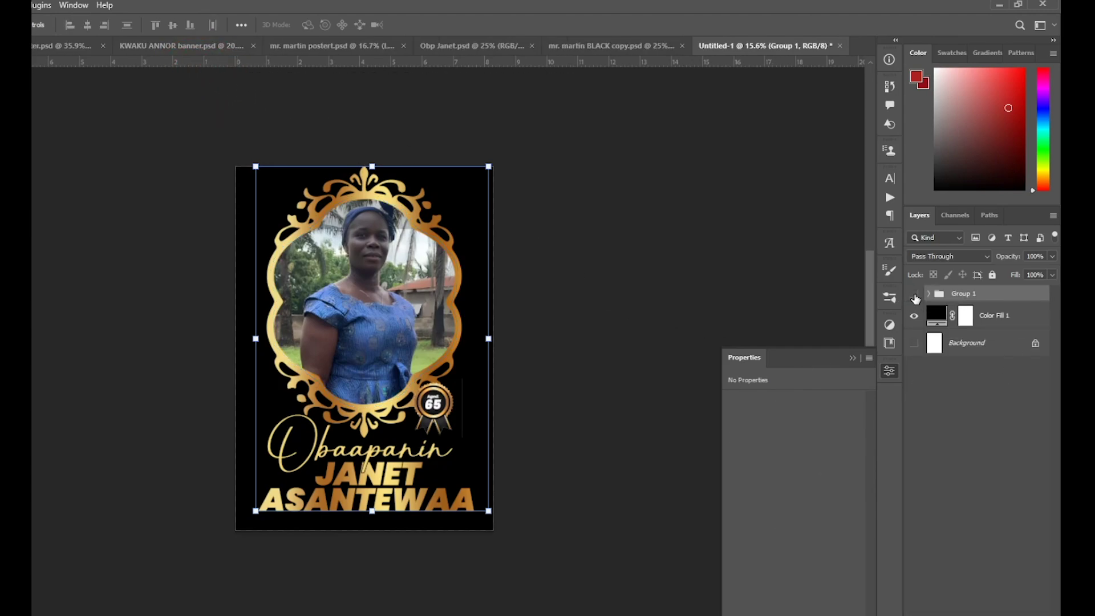
{"action": "left_click", "coordinate": [914, 293]}
Step: Drag the portrait layer from the split-face poster document into Untitled-1
{"action": "left_click", "coordinate": [579, 45]}
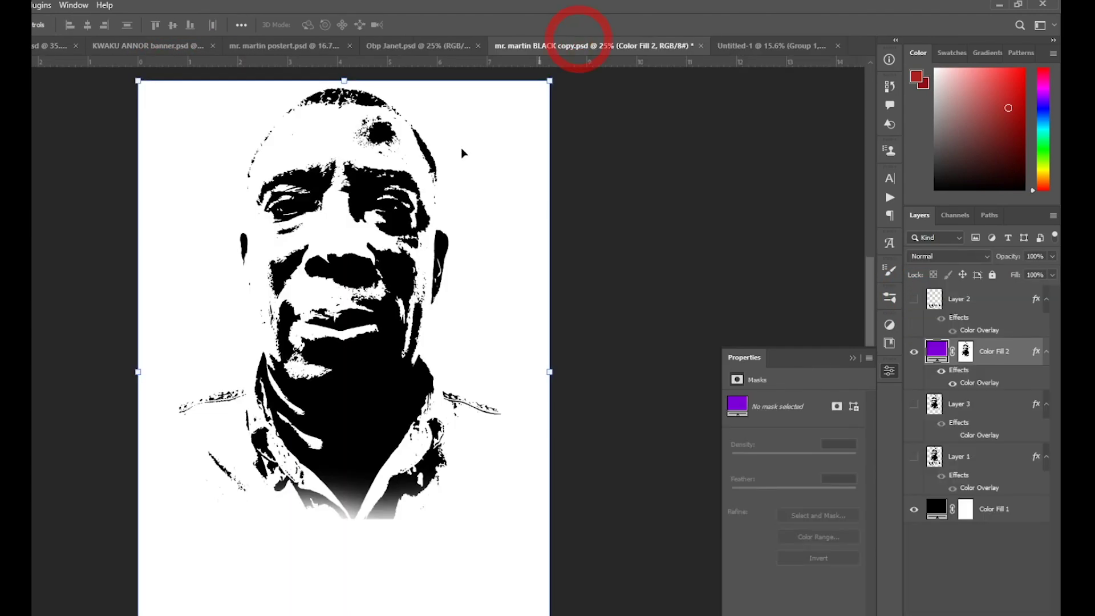
{"action": "left_click", "coordinate": [400, 46]}
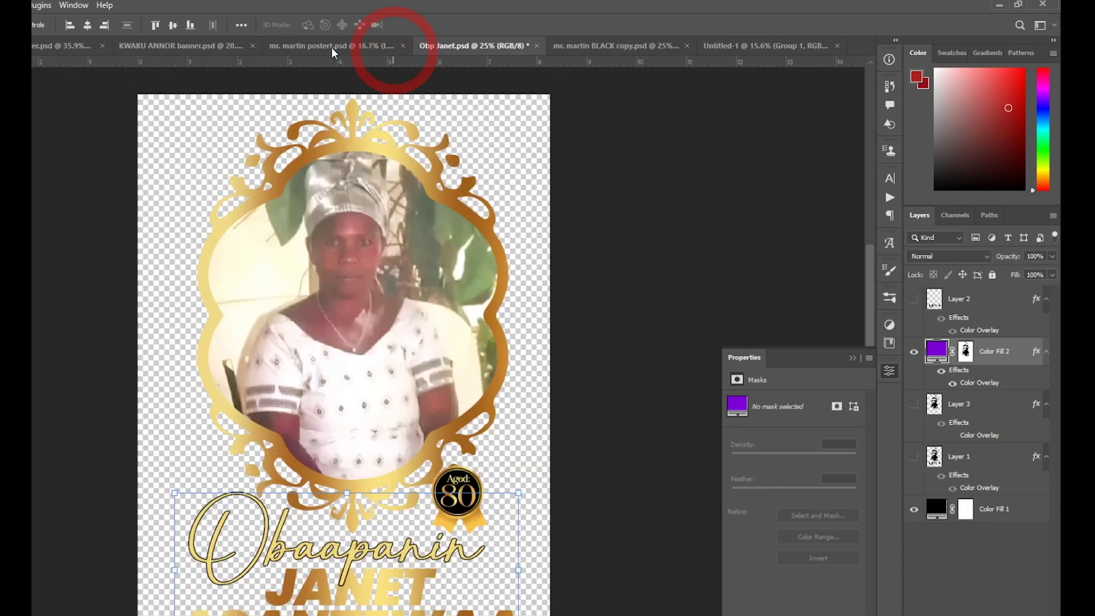
{"action": "left_click", "coordinate": [286, 46]}
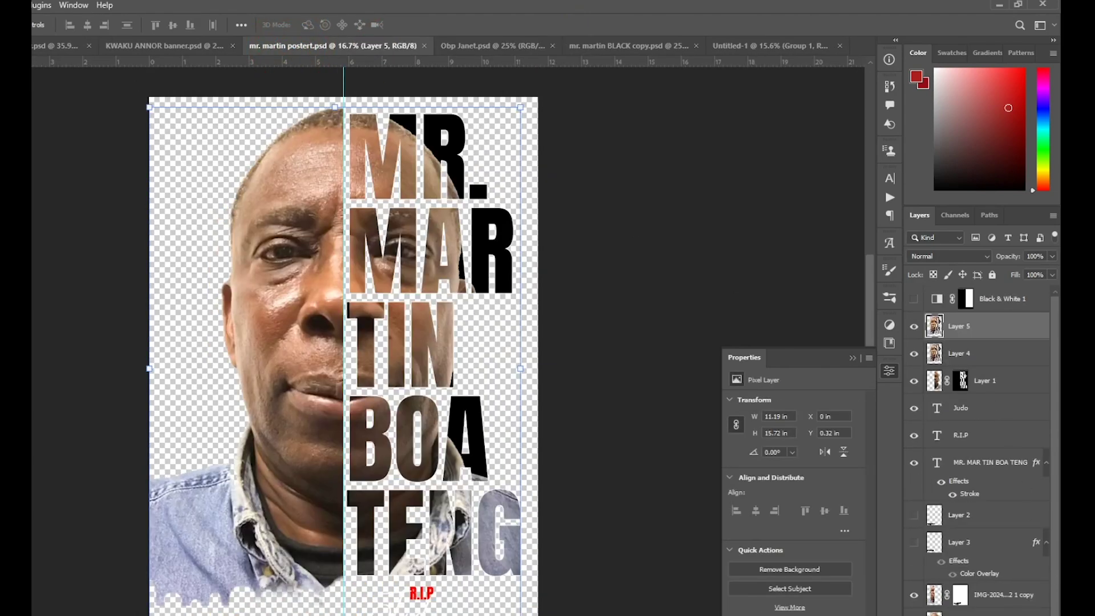
{"action": "mouse_move", "coordinate": [976, 462]}
{"action": "left_mouse_down"}
{"action": "mouse_move", "coordinate": [393, 428]}
{"action": "mouse_move", "coordinate": [394, 442]}
{"action": "left_mouse_up"}
{"action": "scroll", "coordinate": [406, 605], "scroll_direction": "down", "scroll_amount": 2}
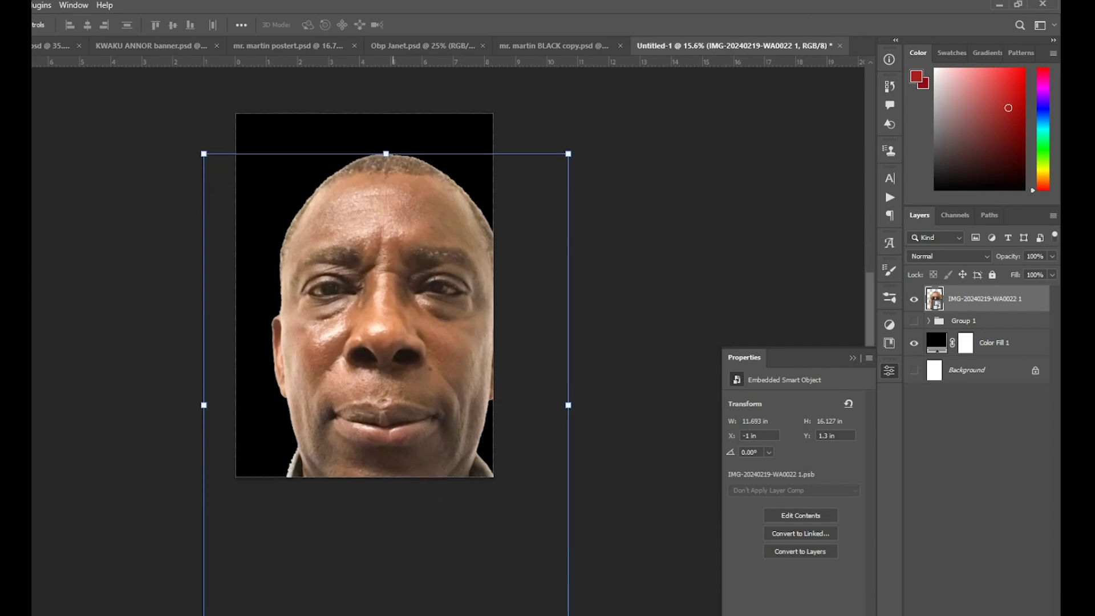
Step: Scale the portrait to fit, shift it slightly left, and place a guide through the face centre
{"action": "left_click_drag", "start_coordinate": [385, 615], "coordinate": [387, 375]}
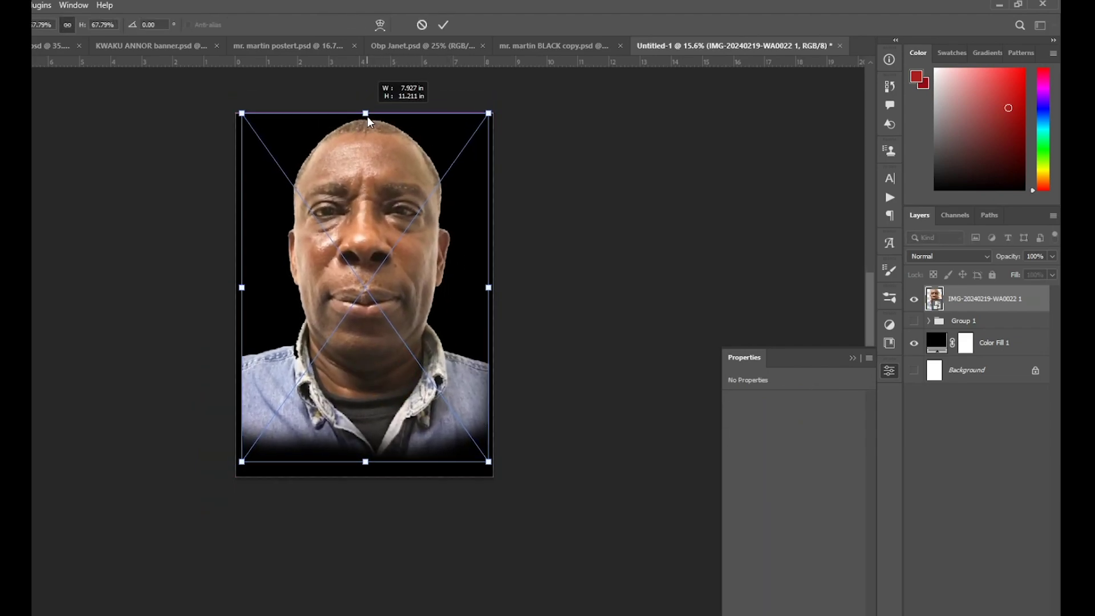
{"action": "left_click_drag", "start_coordinate": [367, 97], "coordinate": [367, 126]}
{"action": "key", "text": "Return"}
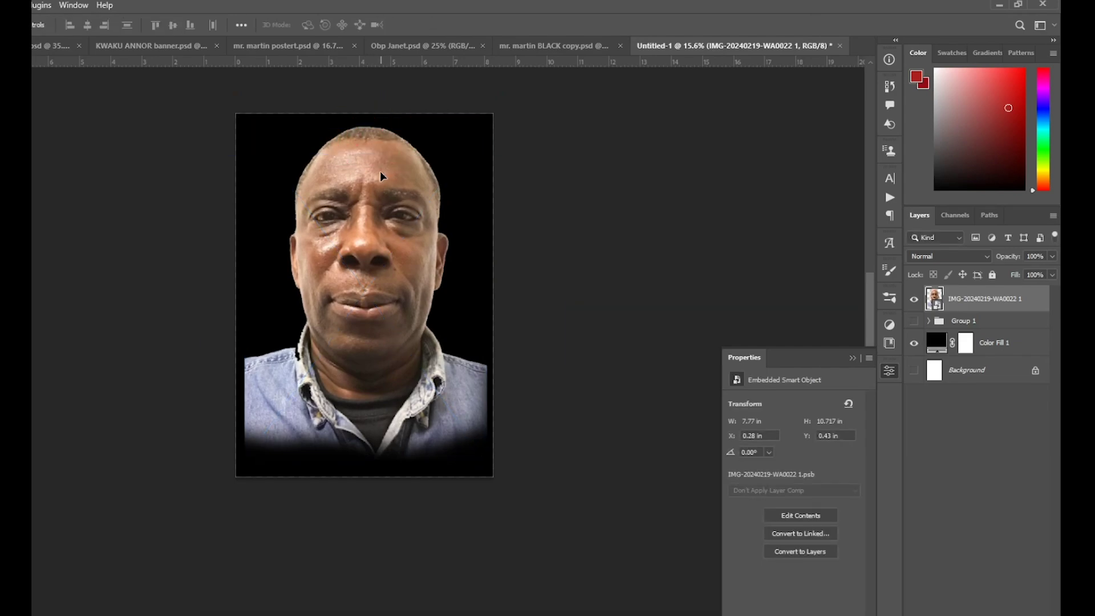
{"action": "left_click_drag", "start_coordinate": [383, 177], "coordinate": [380, 176]}
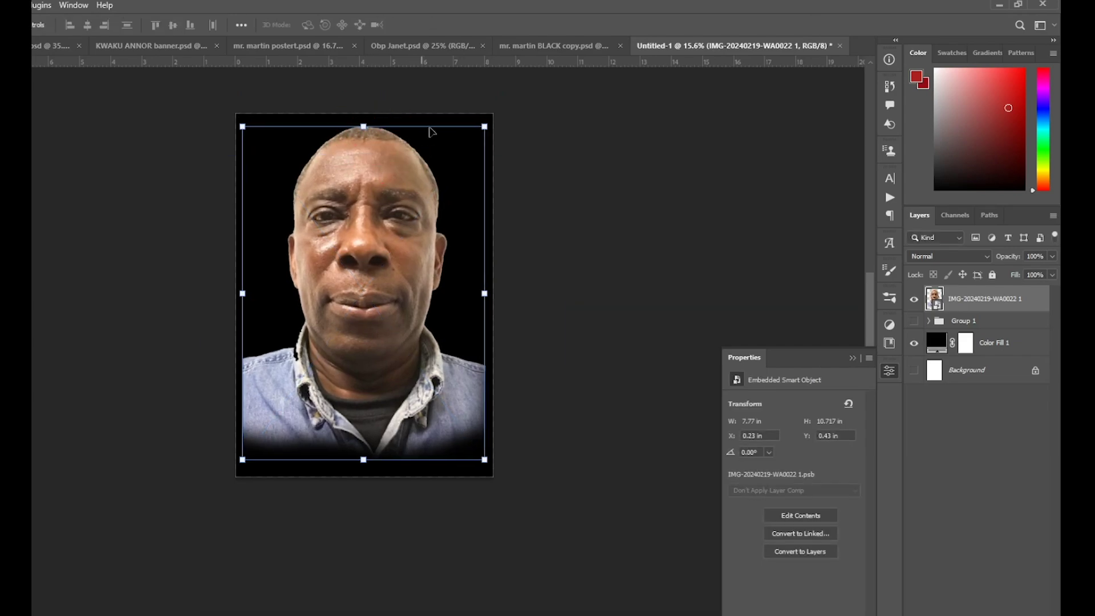
{"action": "scroll", "coordinate": [433, 112], "scroll_direction": "up", "scroll_amount": 1}
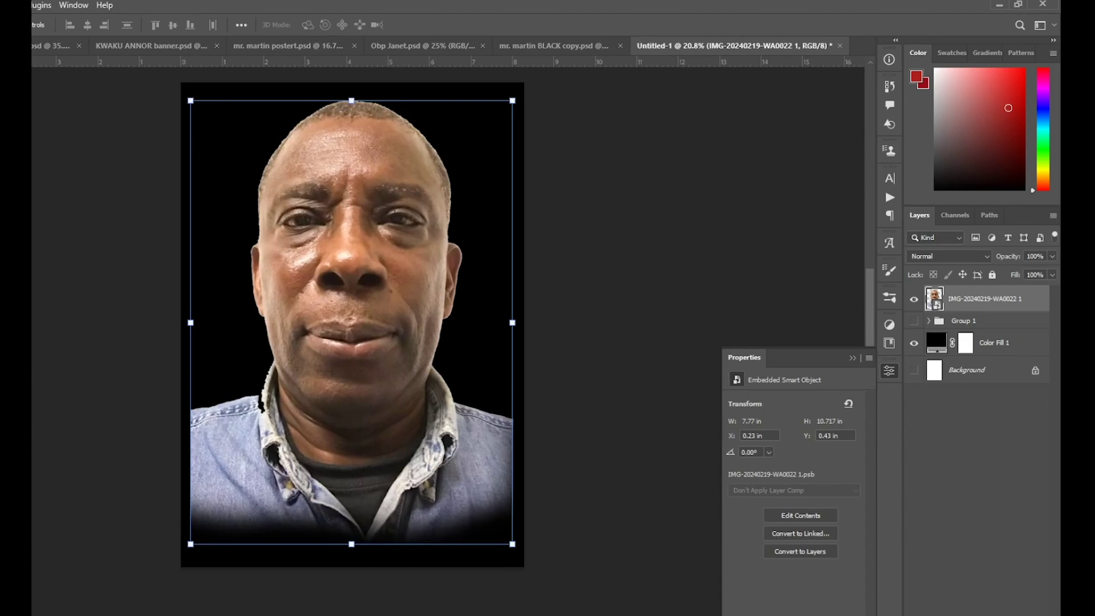
{"action": "left_click_drag", "start_coordinate": [34, 259], "coordinate": [352, 142]}
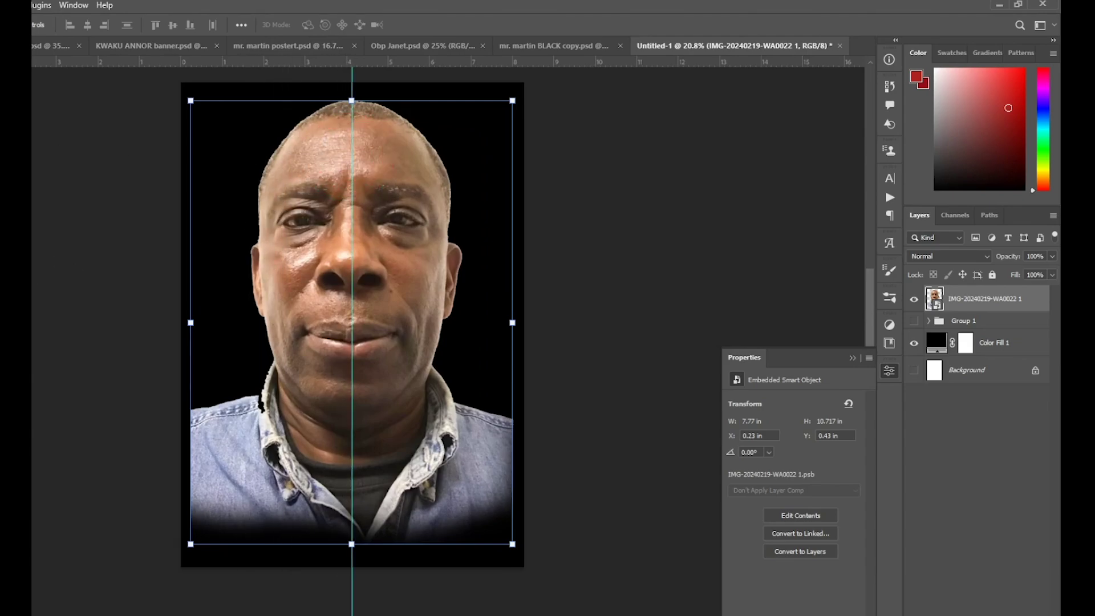
{"action": "key", "text": "m"}
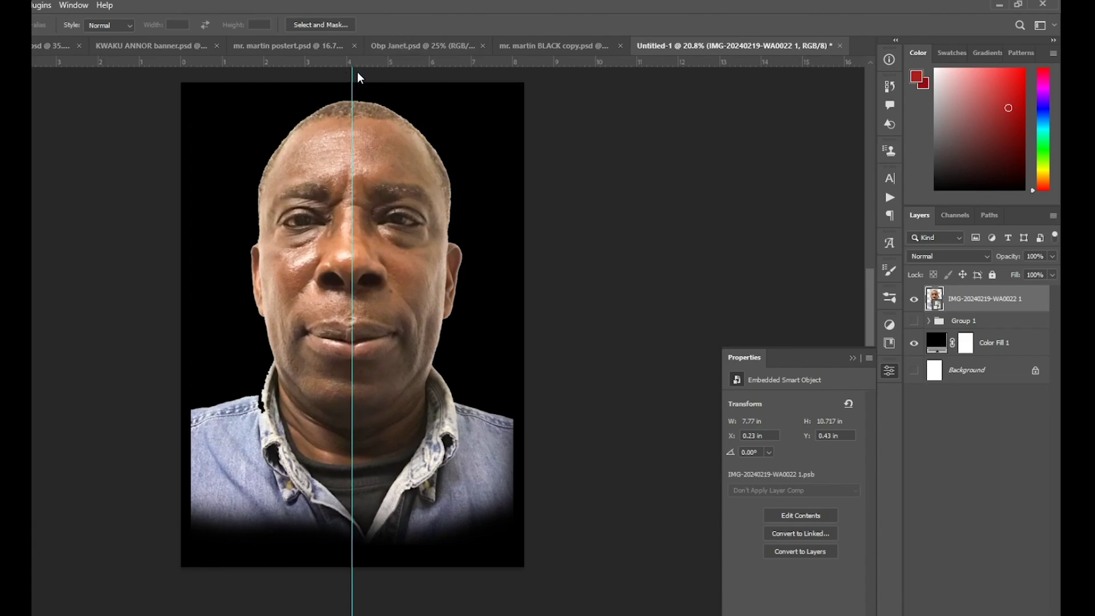
Step: Marquee the face's right half, rasterize the portrait layer and cut that half out
{"action": "left_click_drag", "start_coordinate": [353, 83], "coordinate": [540, 566]}
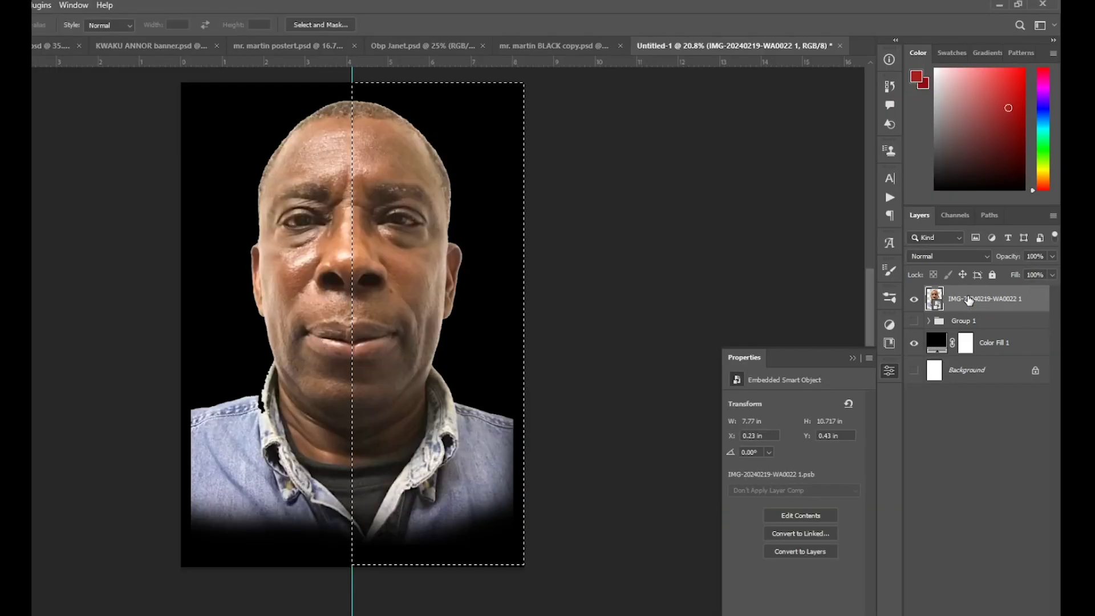
{"action": "right_click", "coordinate": [969, 300]}
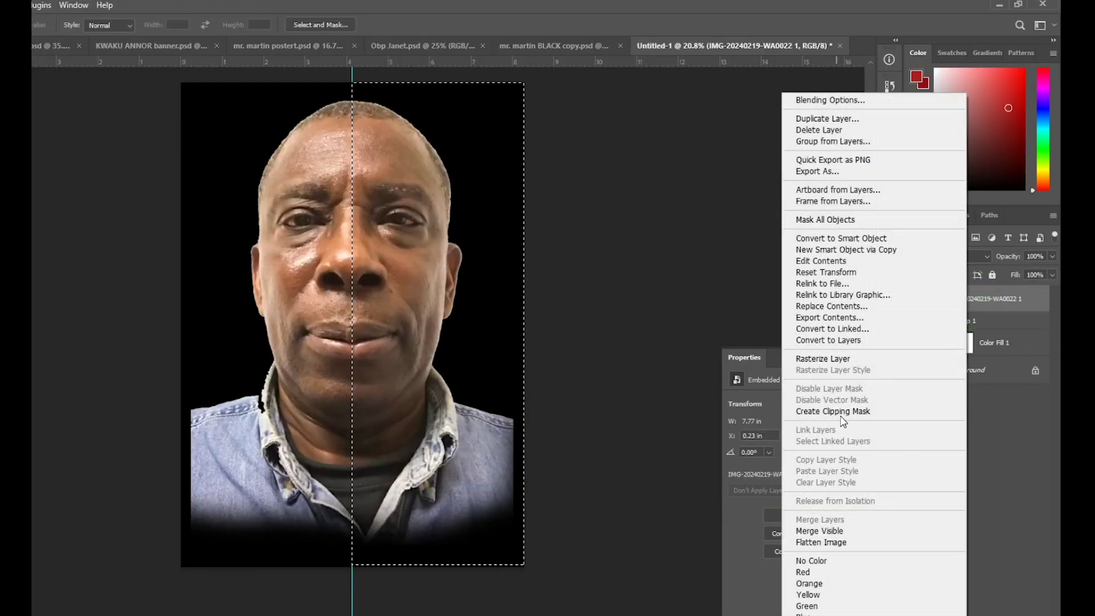
{"action": "left_click", "coordinate": [833, 359]}
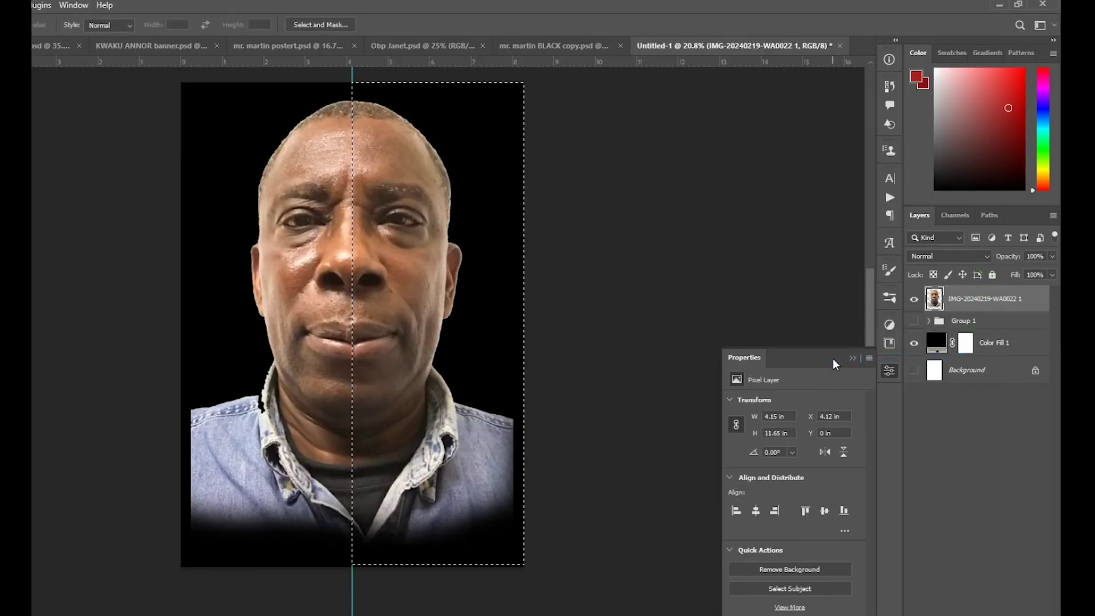
{"action": "key", "text": "ctrl+x"}
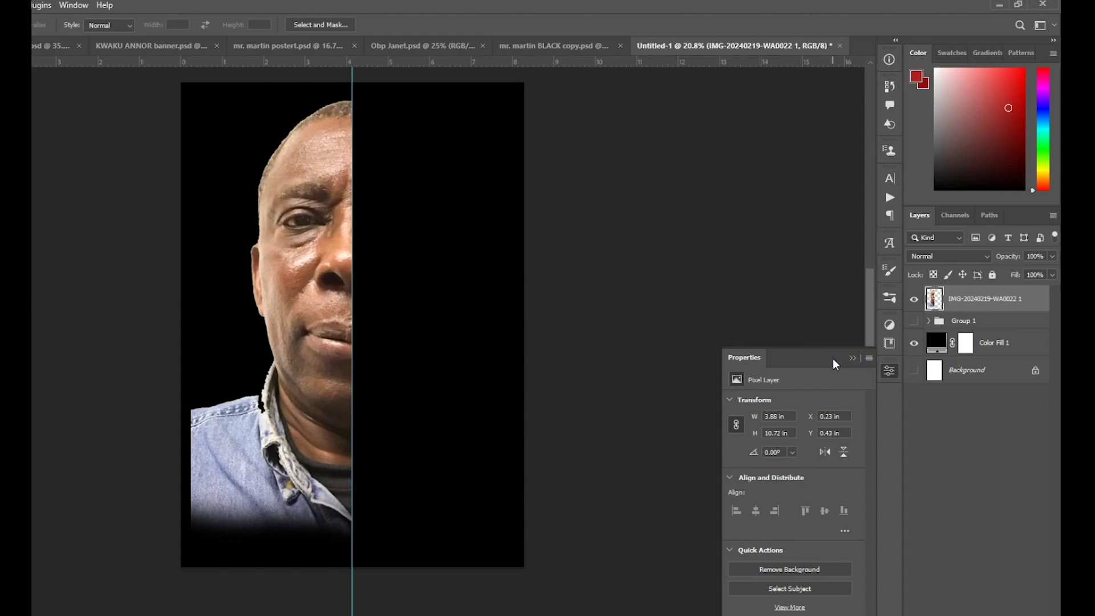
{"action": "key", "text": "ctrl+v"}
{"action": "key", "text": "ctrl+z"}
Step: Paste the right half onto a new layer, shift it right and nudge the left half left
{"action": "key", "text": "ctrl+v"}
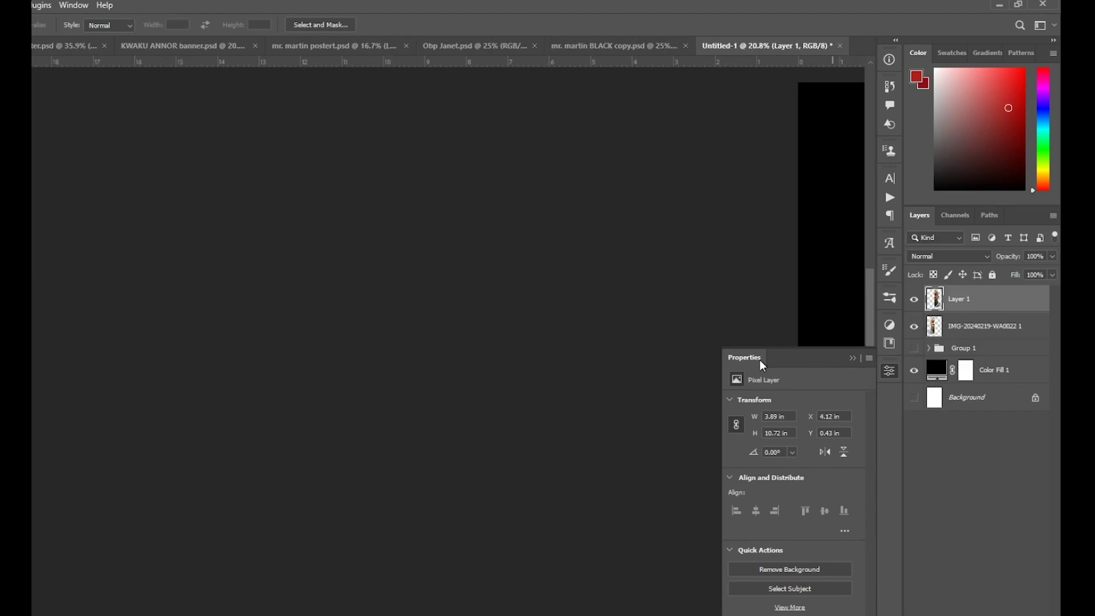
{"action": "left_click_drag", "start_coordinate": [602, 272], "coordinate": [361, 275]}
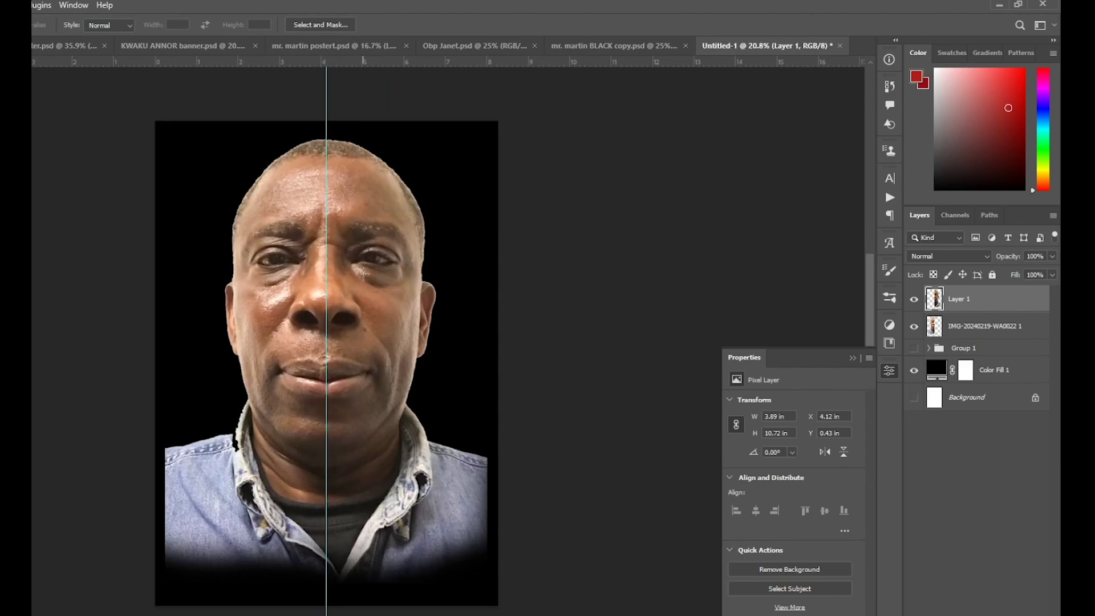
{"action": "key", "text": "v"}
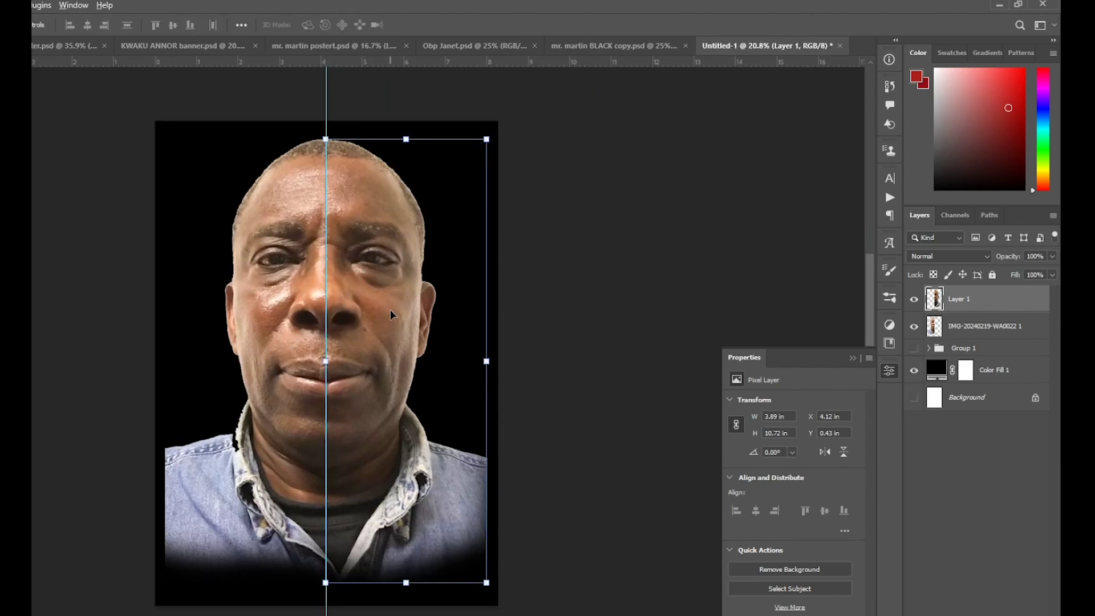
{"action": "left_click_drag", "start_coordinate": [391, 301], "coordinate": [396, 273]}
{"action": "left_click", "coordinate": [283, 287]}
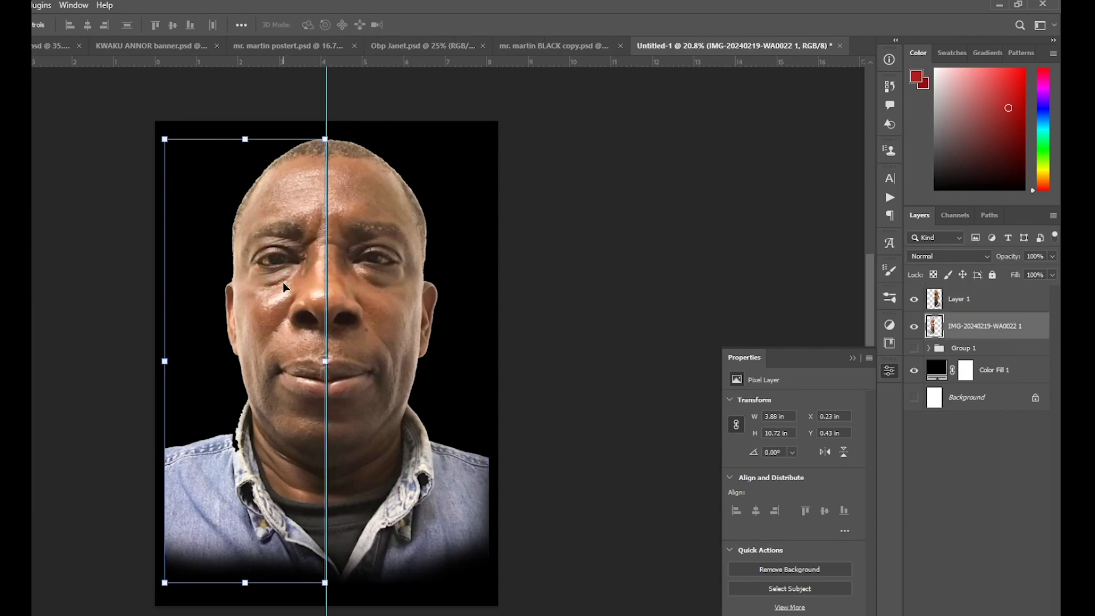
{"action": "key", "text": "Left"}
{"action": "key", "text": "Left"}
{"action": "key", "text": "Left"}
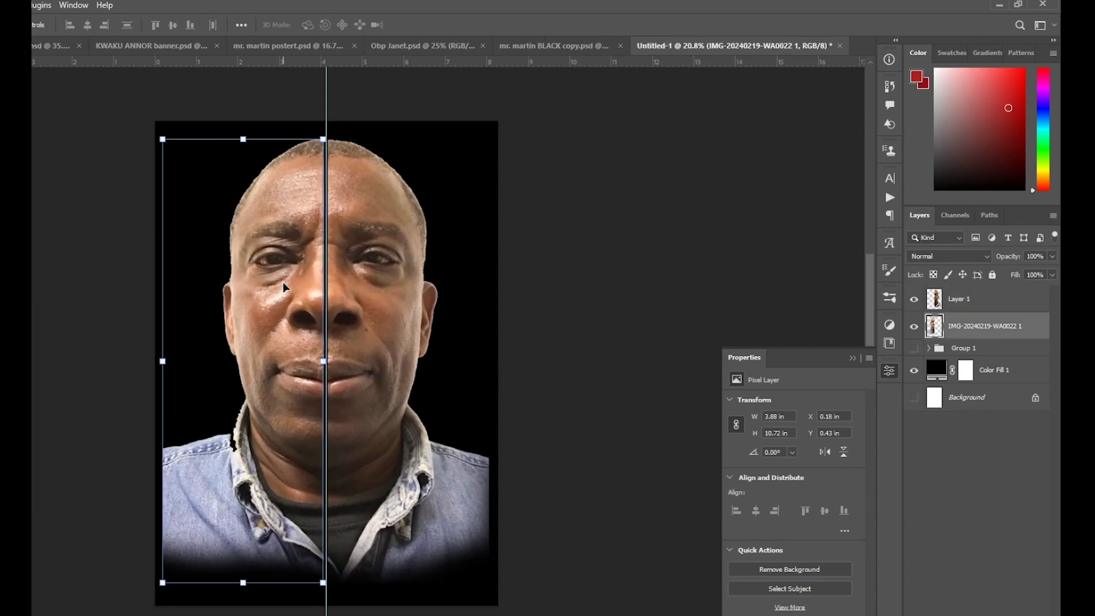
{"action": "key", "text": "Left"}
Step: Toggle the right half's visibility to check the seam and compare with the finished poster
{"action": "left_click", "coordinate": [383, 287]}
{"action": "left_click", "coordinate": [561, 318]}
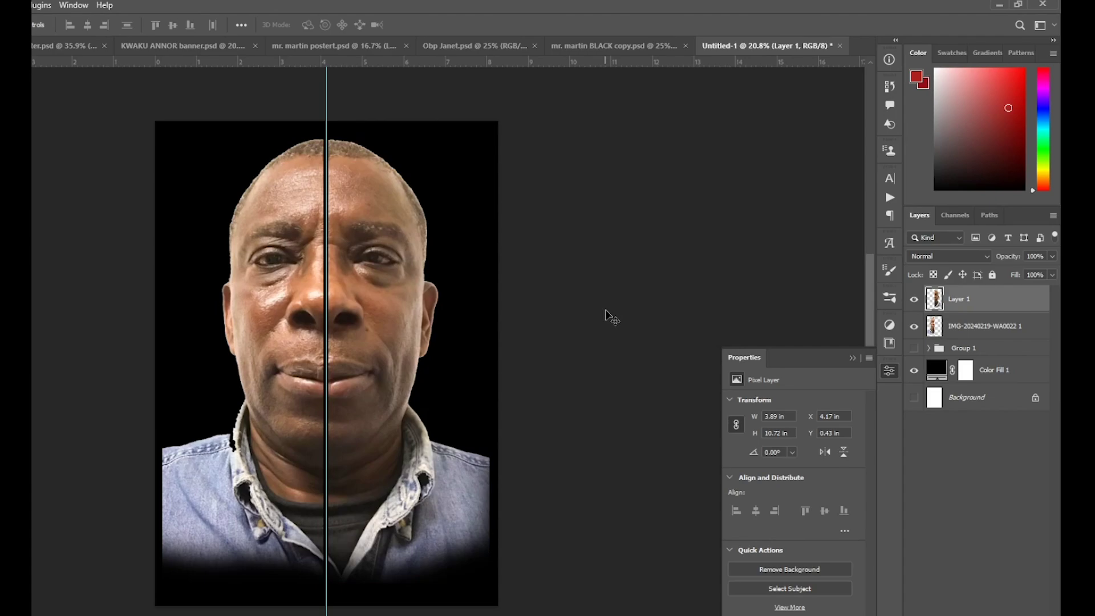
{"action": "left_click", "coordinate": [412, 268]}
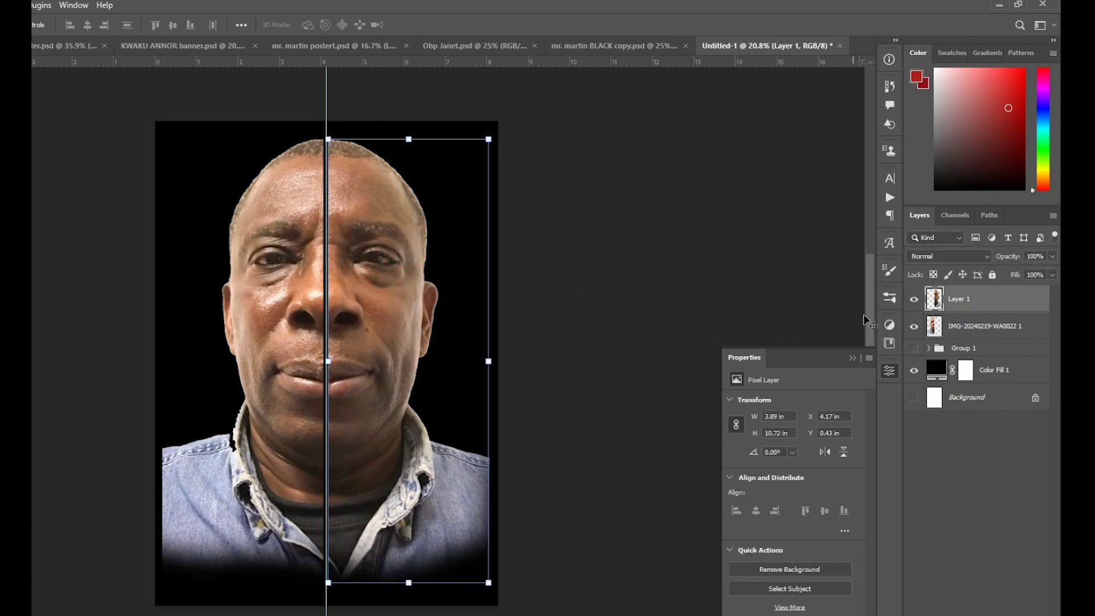
{"action": "left_click", "coordinate": [914, 299]}
{"action": "left_click", "coordinate": [333, 45]}
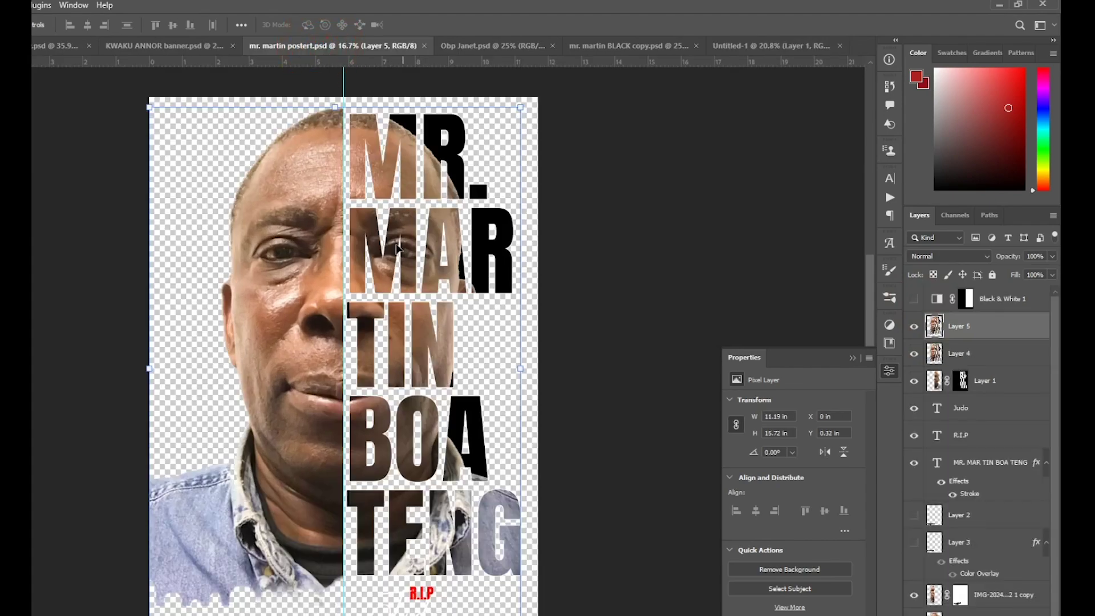
{"action": "left_click", "coordinate": [774, 45]}
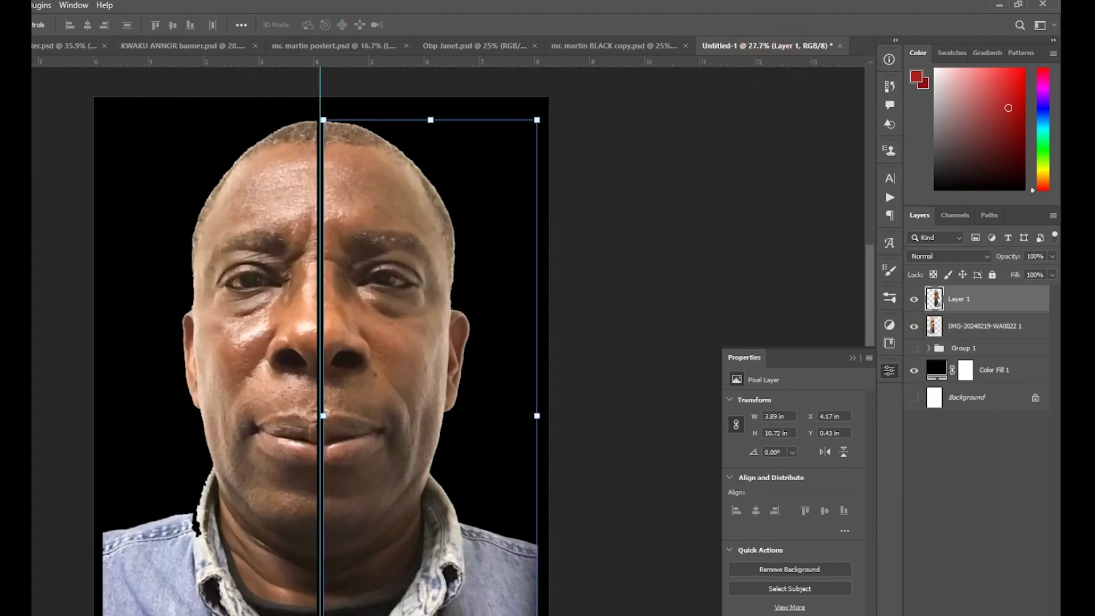
Step: Type the stacked name MR. / MAR / TIN on the forehead
{"action": "key", "text": "t"}
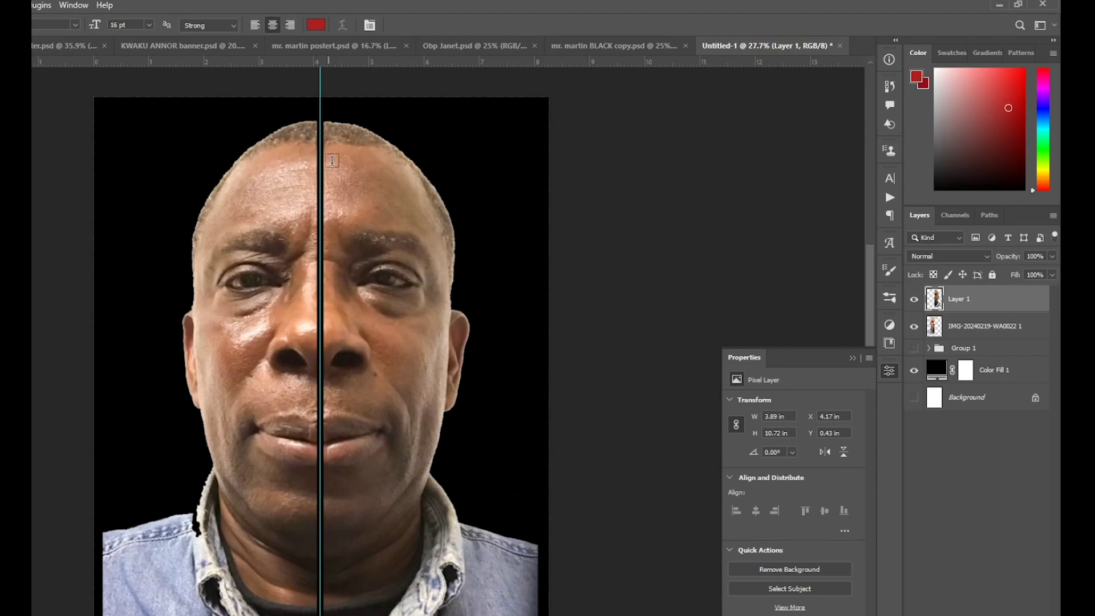
{"action": "left_click", "coordinate": [342, 179]}
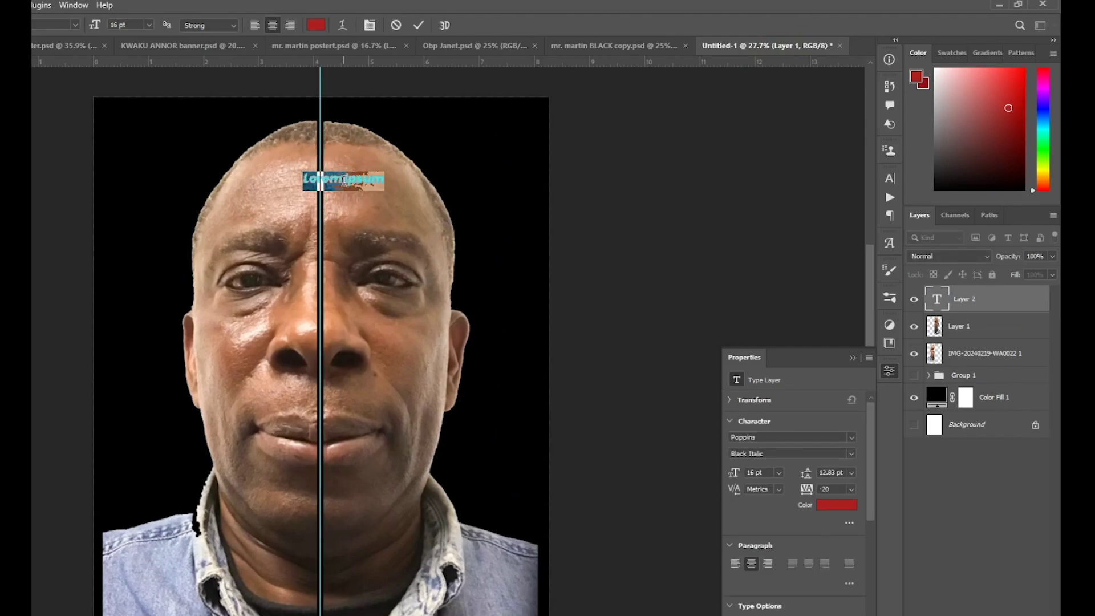
{"action": "type", "text": "MR."}
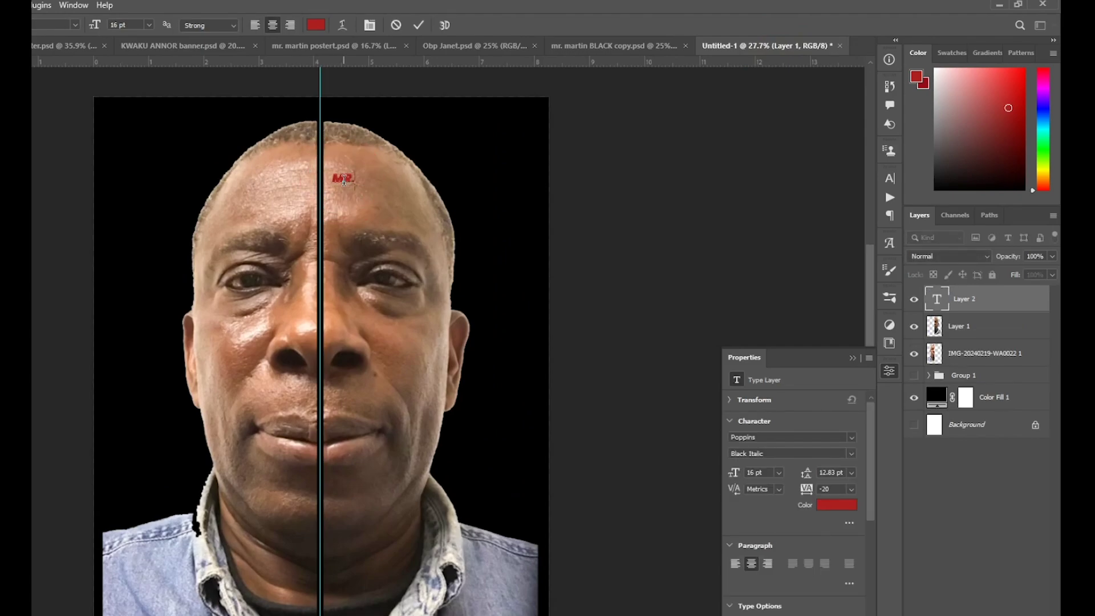
{"action": "type", "text": "MART"}
{"action": "key", "text": "BackSpace"}
{"action": "type", "text": "TIN"}
{"action": "key", "text": "ctrl+a"}
{"action": "key", "text": "ctrl+Return"}
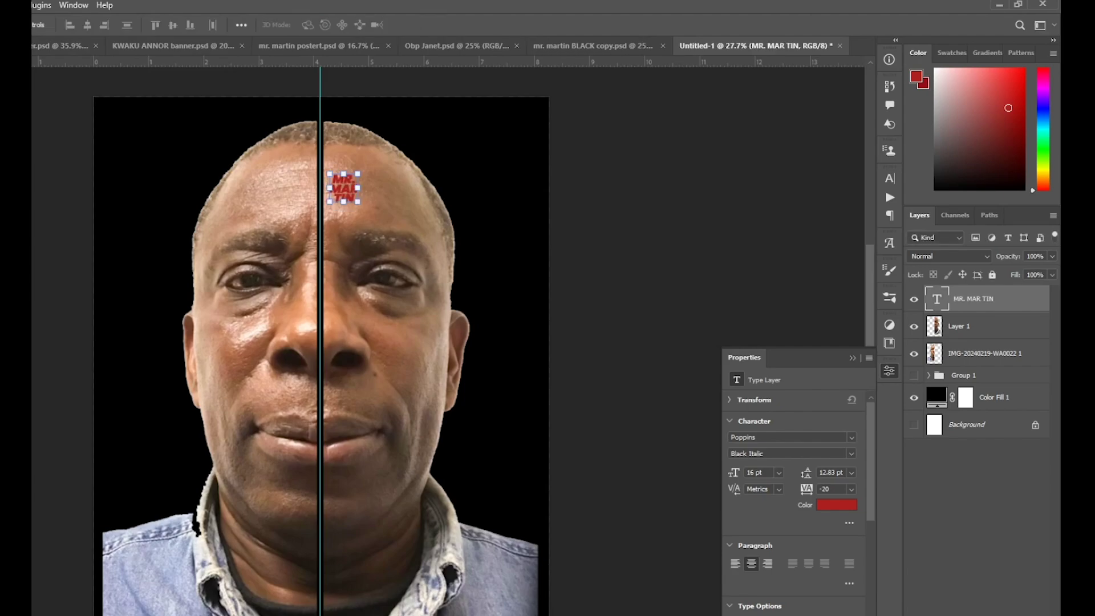
Step: Enlarge the MR. MAR TIN text, left-align it and move it against the centre line
{"action": "left_click_drag", "start_coordinate": [355, 200], "coordinate": [557, 352]}
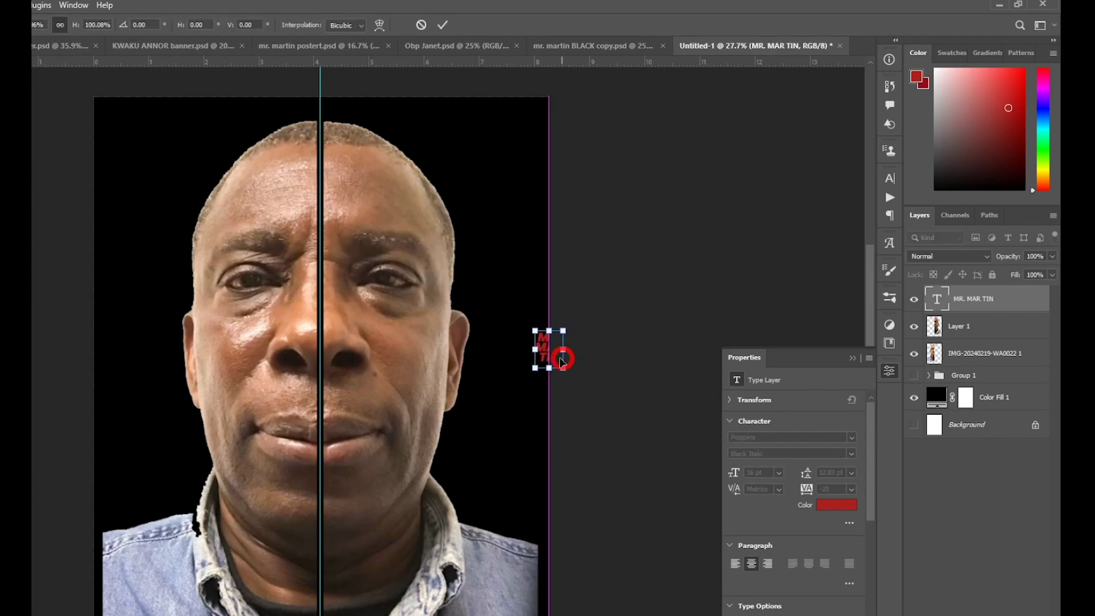
{"action": "key", "text": "ctrl+z"}
{"action": "key", "text": "ctrl+t"}
{"action": "left_click_drag", "start_coordinate": [356, 209], "coordinate": [590, 475]}
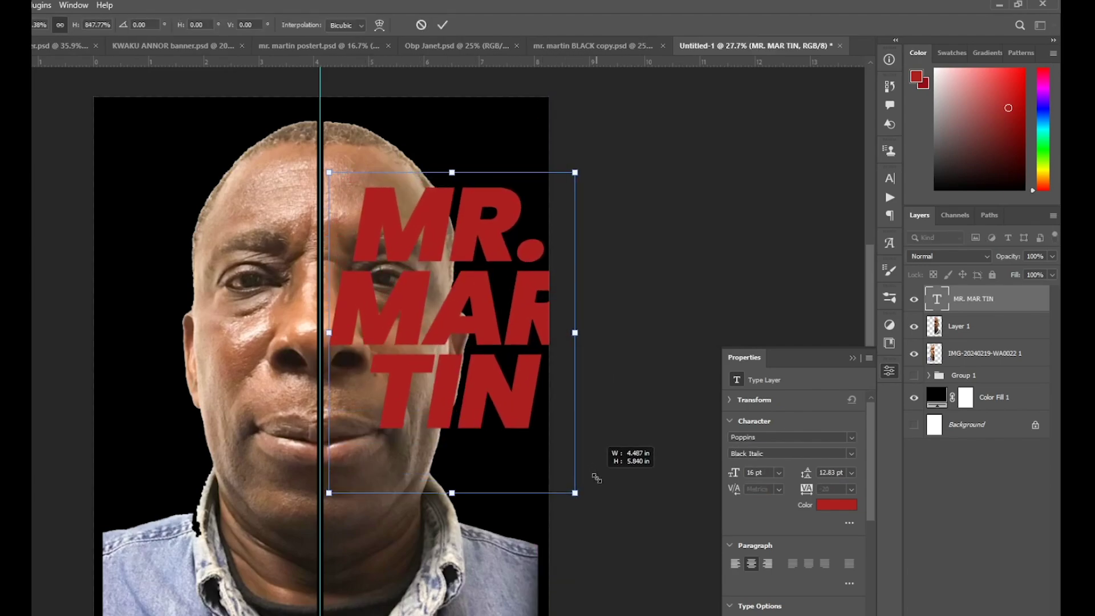
{"action": "key", "text": "Return"}
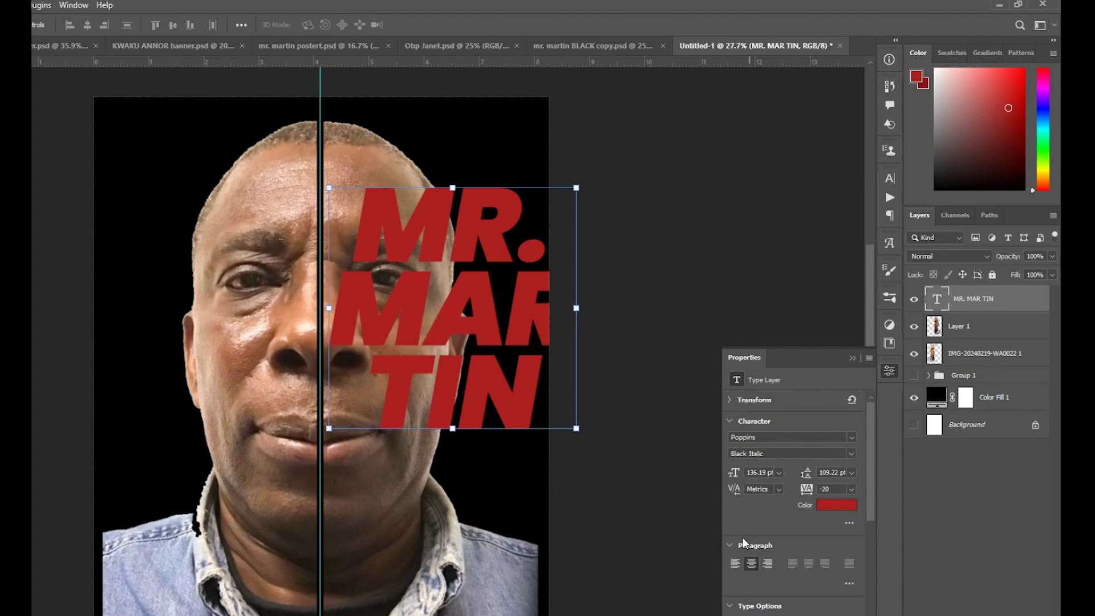
{"action": "left_click", "coordinate": [735, 563]}
{"action": "mouse_move", "coordinate": [462, 269]}
{"action": "left_mouse_down"}
{"action": "mouse_move", "coordinate": [326, 272]}
{"action": "mouse_move", "coordinate": [337, 232]}
{"action": "left_mouse_up"}
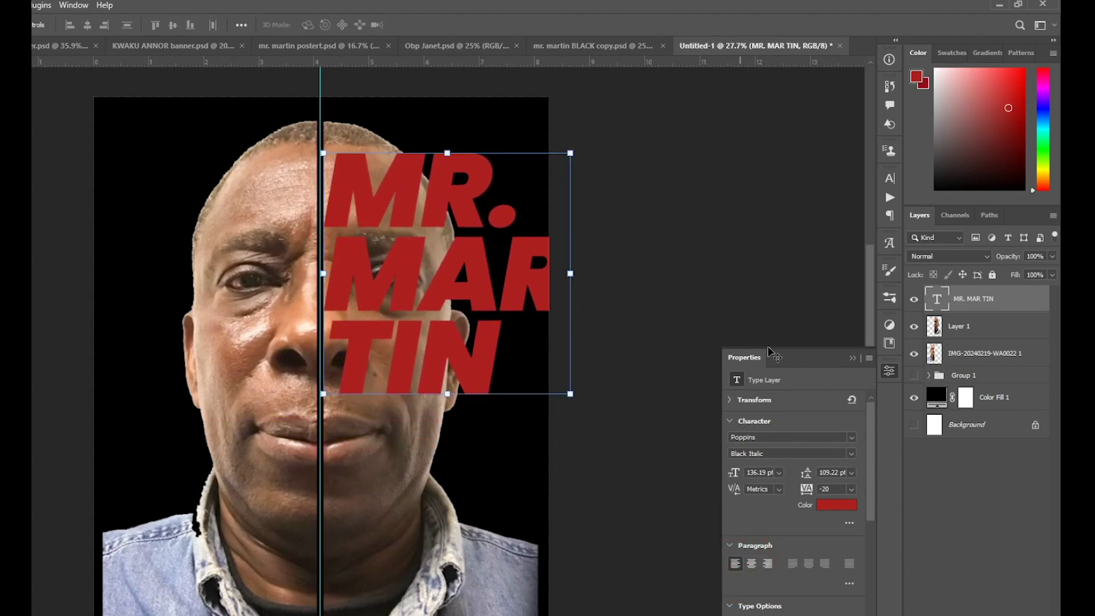
Step: Change the name to Anton with wider leading, scale it up and move it lower
{"action": "left_click", "coordinate": [789, 437]}
{"action": "type", "text": "ANT"}
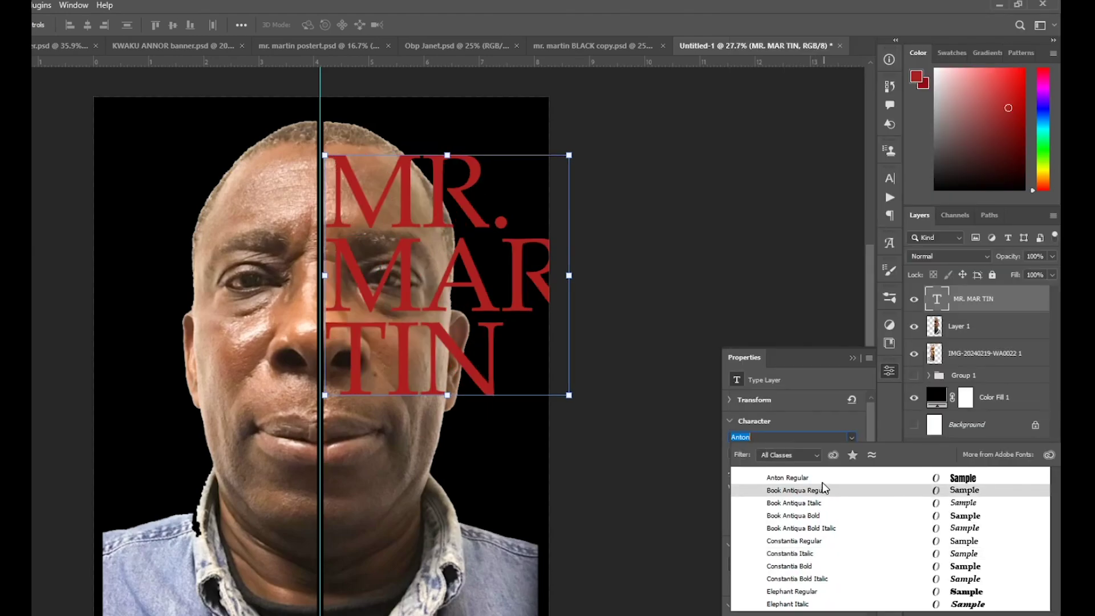
{"action": "left_click", "coordinate": [822, 480]}
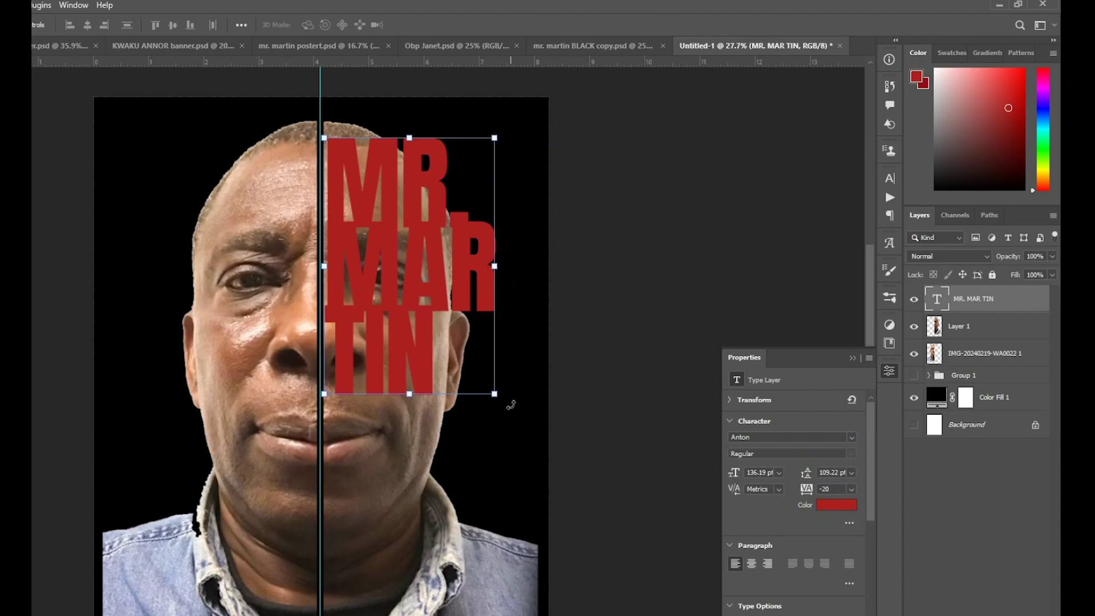
{"action": "left_click_drag", "start_coordinate": [802, 482], "coordinate": [827, 481]}
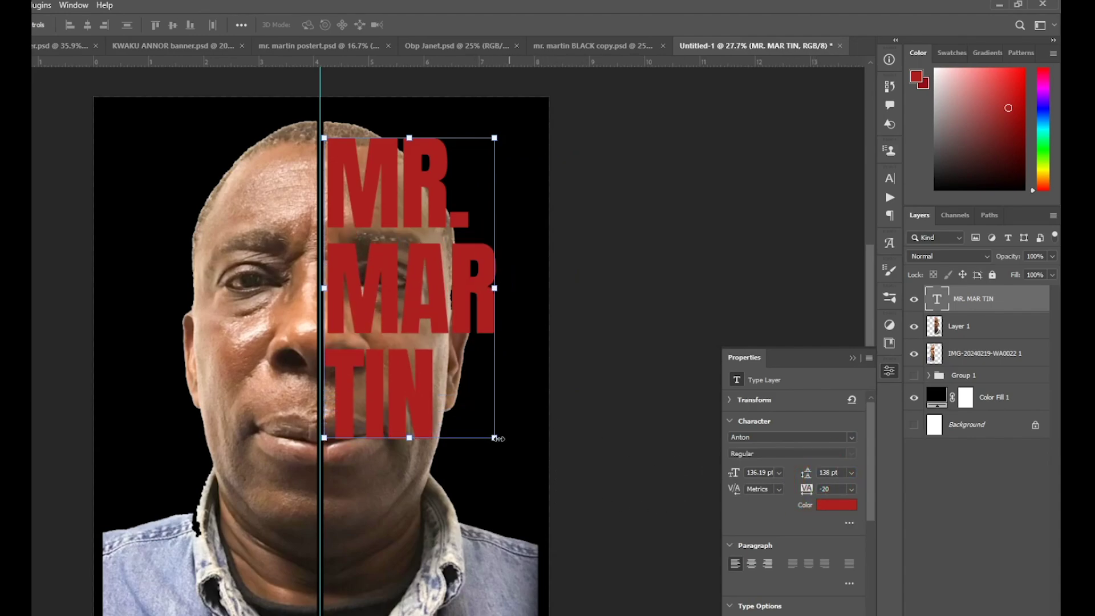
{"action": "left_click_drag", "start_coordinate": [494, 437], "coordinate": [523, 500]}
{"action": "left_click_drag", "start_coordinate": [452, 360], "coordinate": [452, 398]}
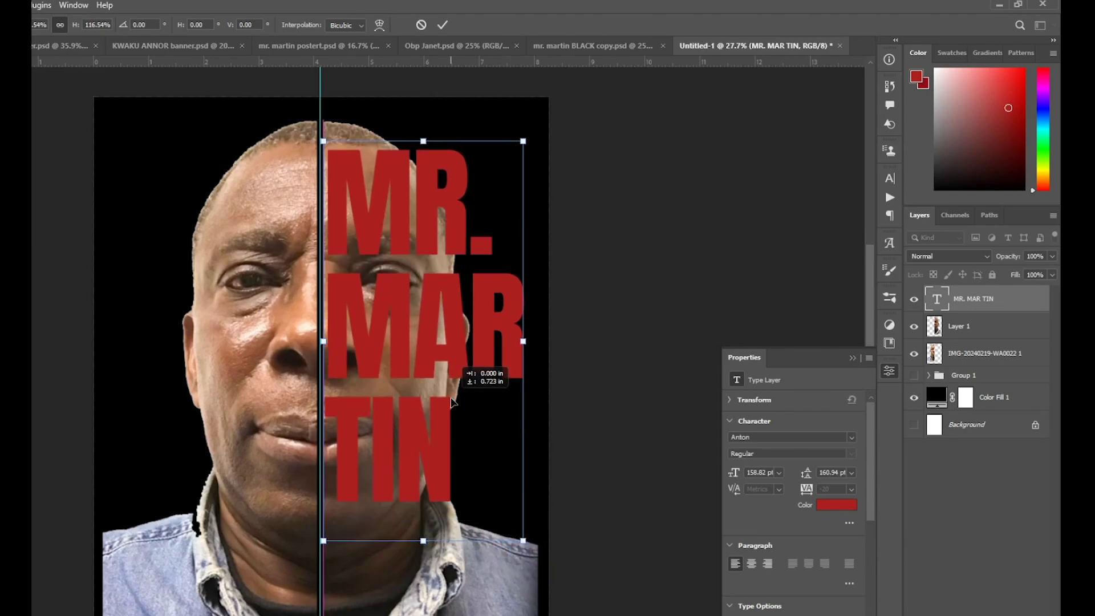
{"action": "key", "text": "Return"}
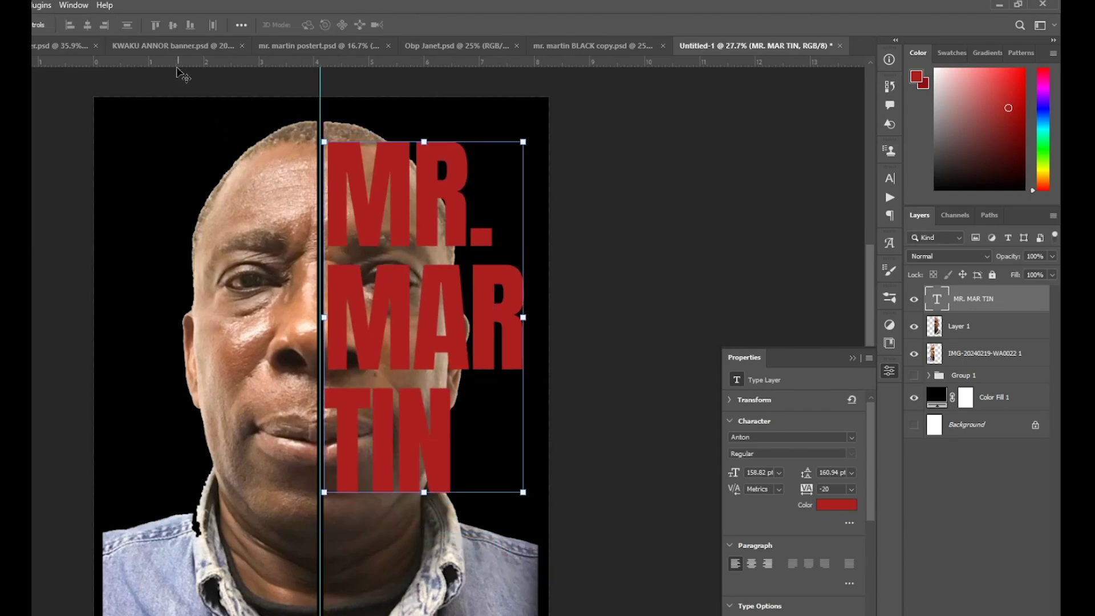
{"action": "left_click", "coordinate": [267, 45]}
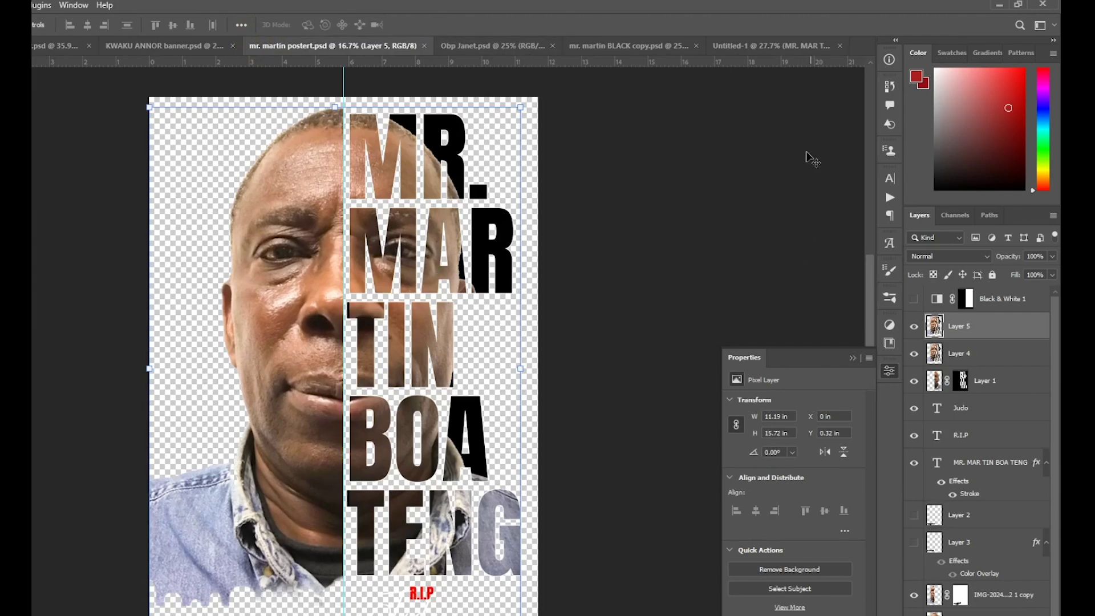
{"action": "left_click", "coordinate": [775, 47]}
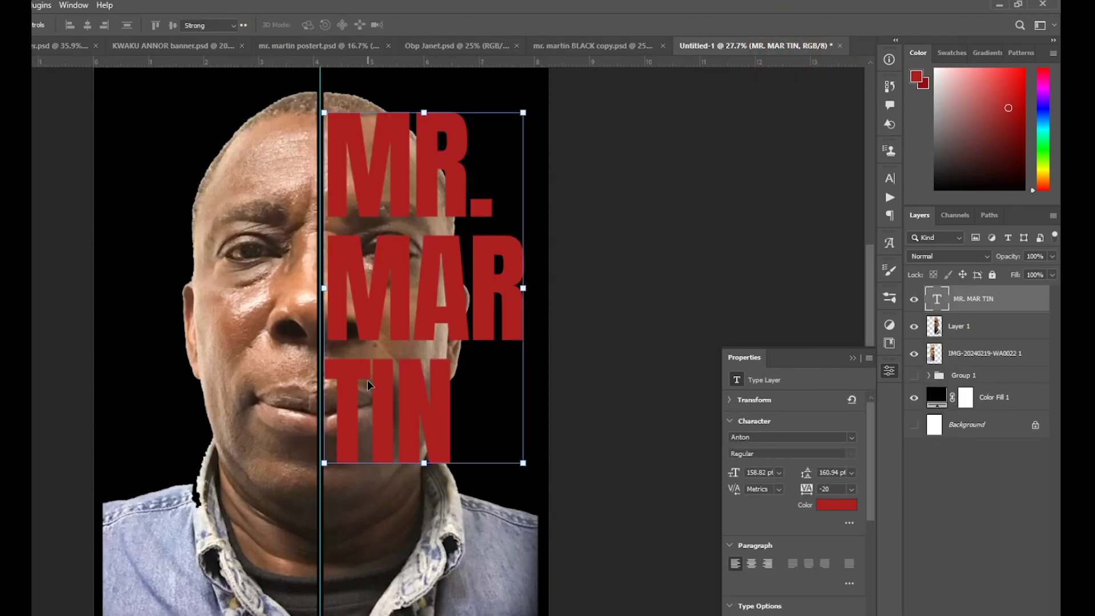
Step: Add BOA and TENG lines below TIN in the name text, then nudge it slightly up
{"action": "double_click", "coordinate": [367, 380]}
{"action": "left_click", "coordinate": [468, 404]}
{"action": "key", "text": "Return"}
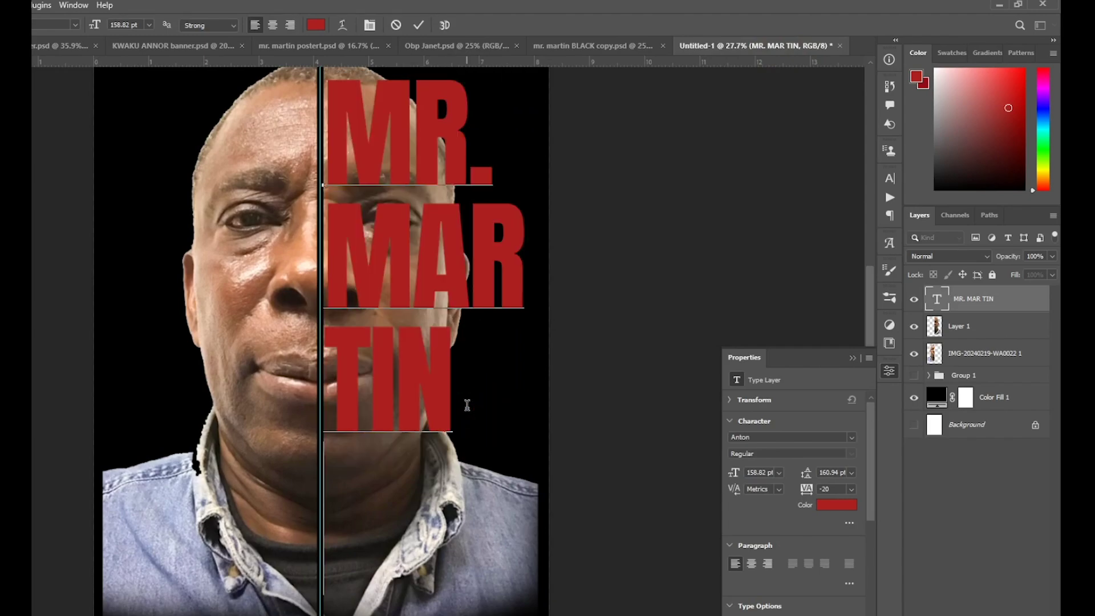
{"action": "type", "text": "BOA"}
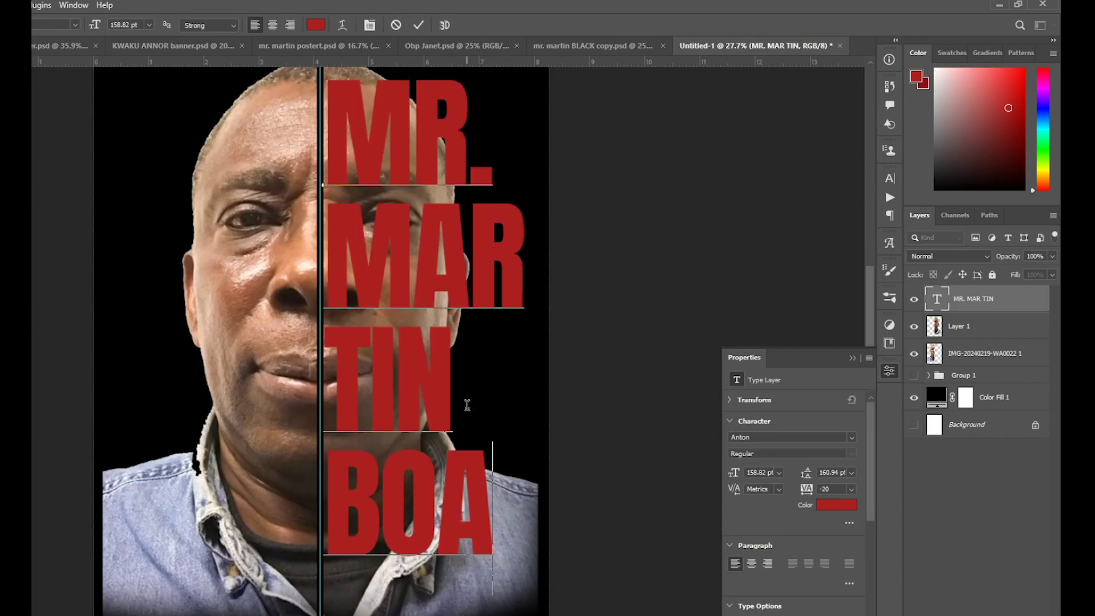
{"action": "key", "text": "Return"}
{"action": "type", "text": "TEN"}
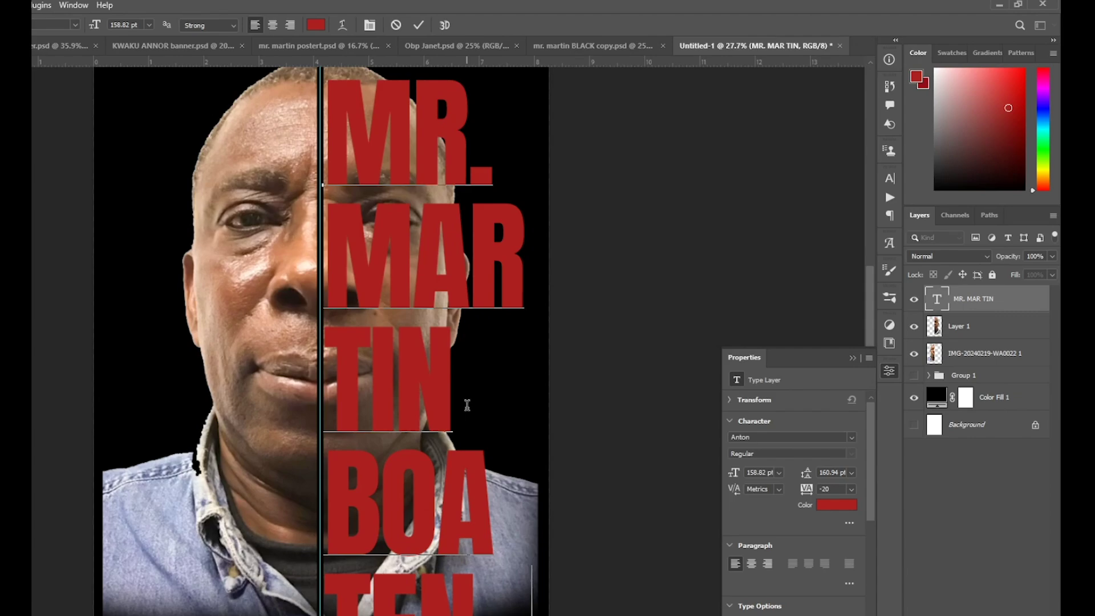
{"action": "type", "text": "G"}
{"action": "key", "text": "ctrl+Return"}
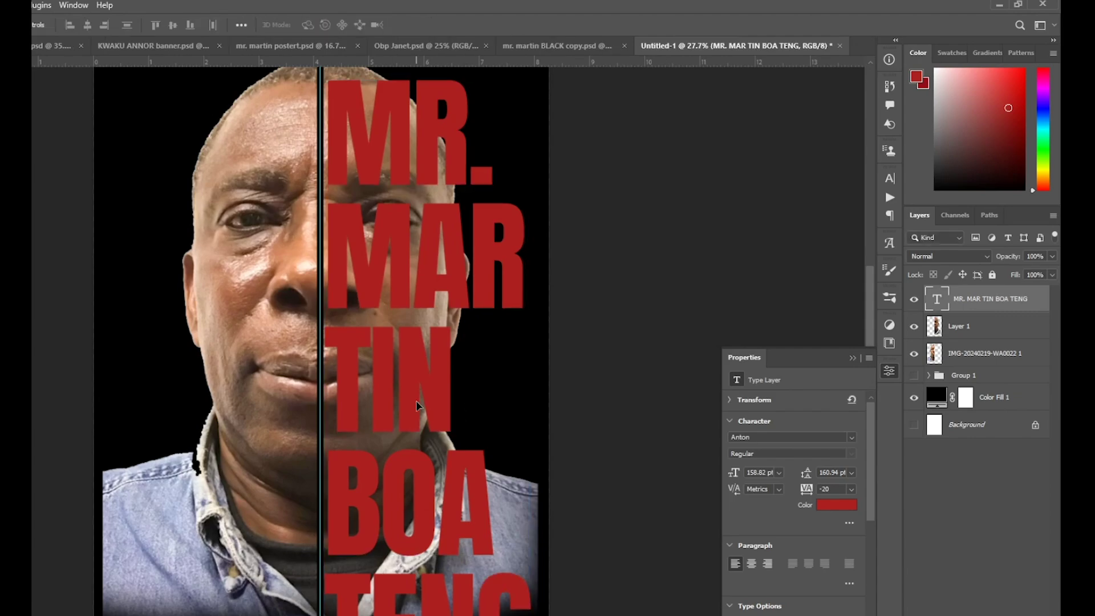
{"action": "double_click", "coordinate": [419, 402]}
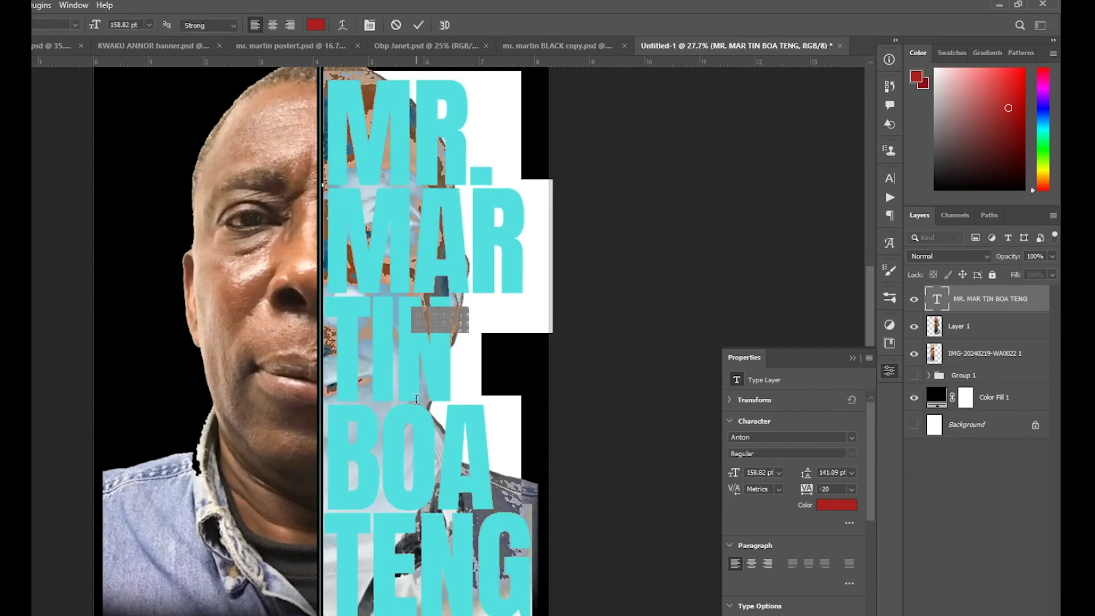
{"action": "key", "text": "ctrl+Return"}
{"action": "key", "text": "v"}
{"action": "scroll", "coordinate": [384, 249], "scroll_direction": "down", "scroll_amount": 1}
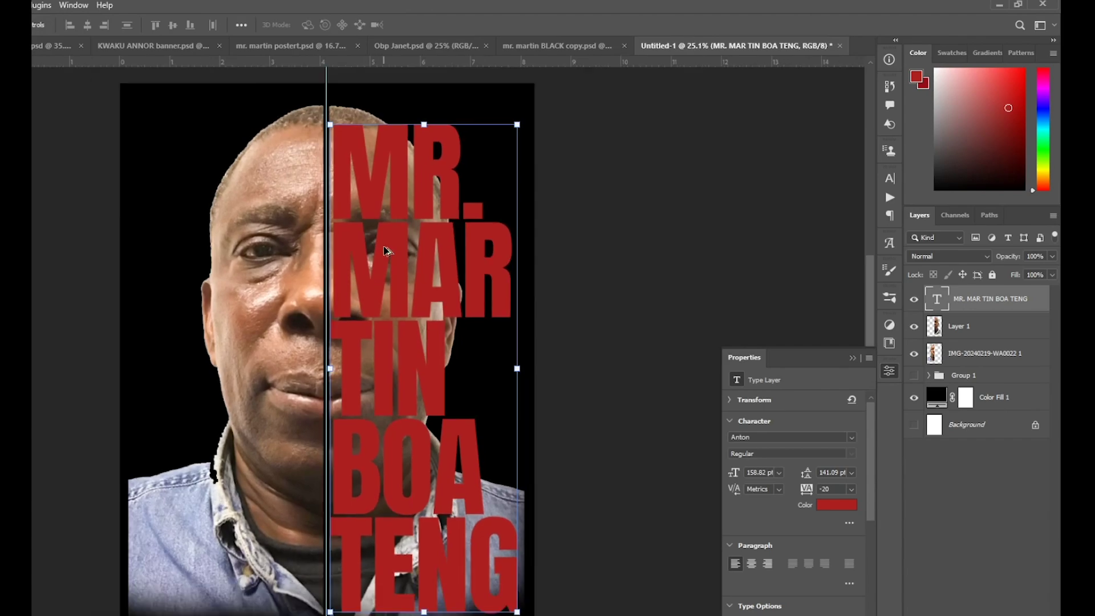
{"action": "left_click_drag", "start_coordinate": [376, 195], "coordinate": [377, 183]}
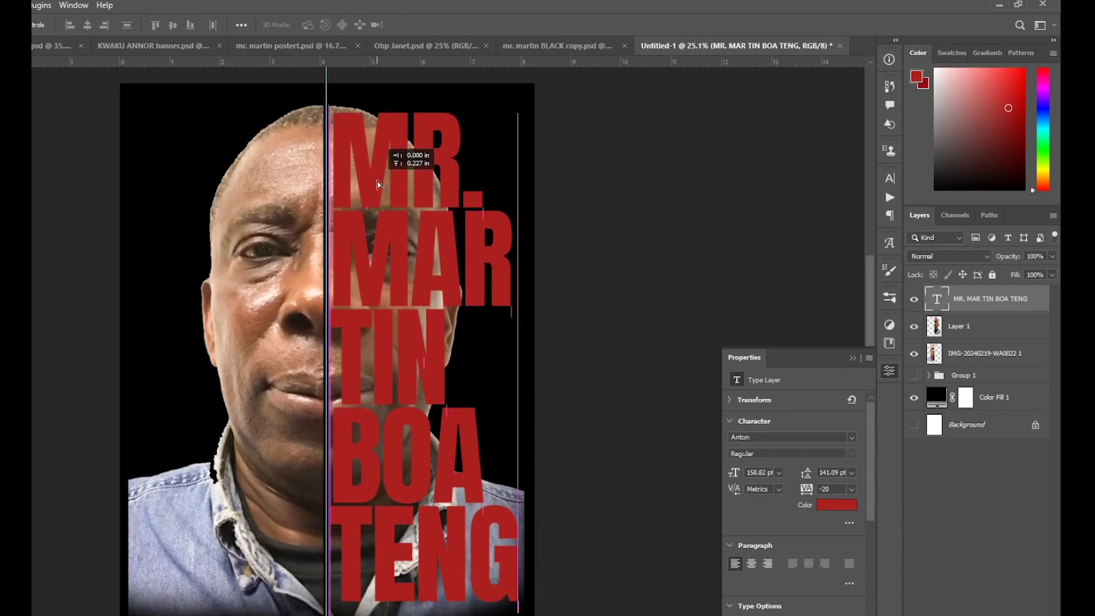
Step: Move the face photo layer above the name text and clip it into the letters
{"action": "left_click_drag", "start_coordinate": [969, 328], "coordinate": [970, 305]}
{"action": "right_click", "coordinate": [970, 308]}
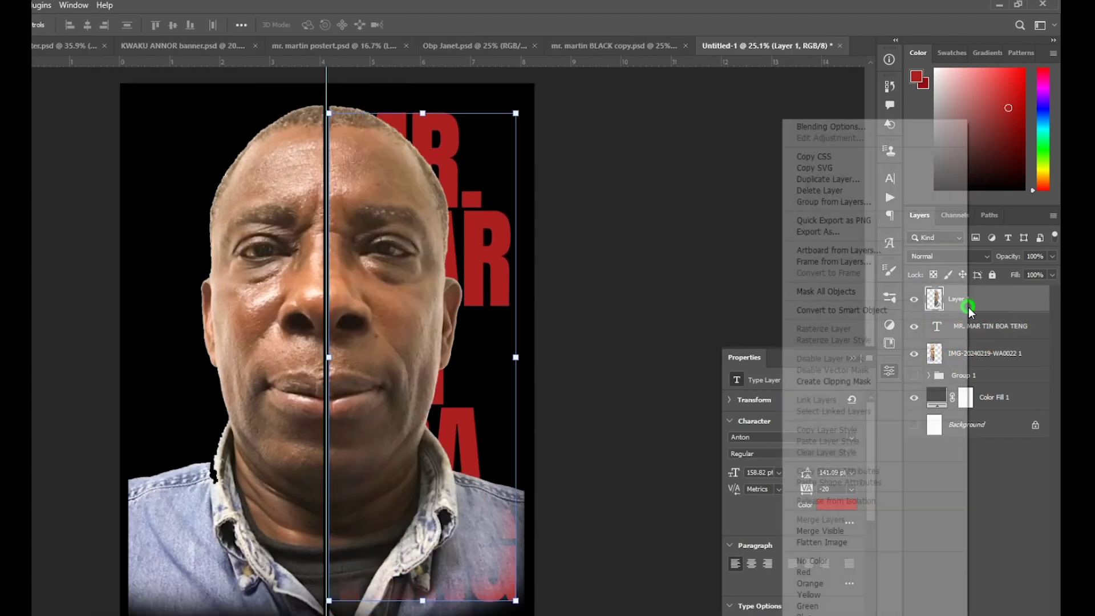
{"action": "left_click", "coordinate": [834, 382]}
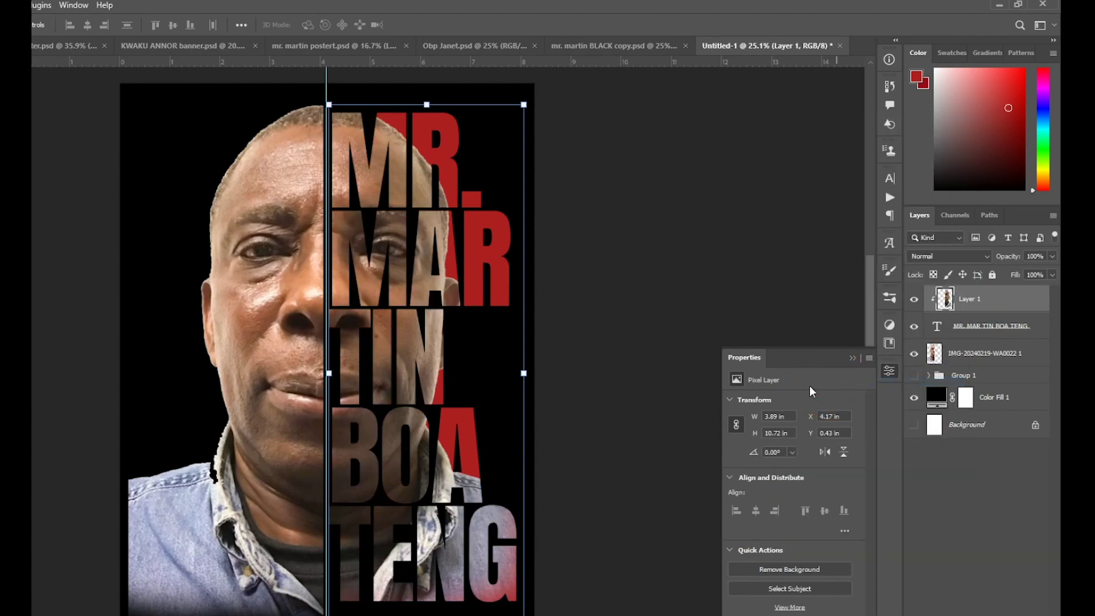
{"action": "left_click", "coordinate": [676, 265]}
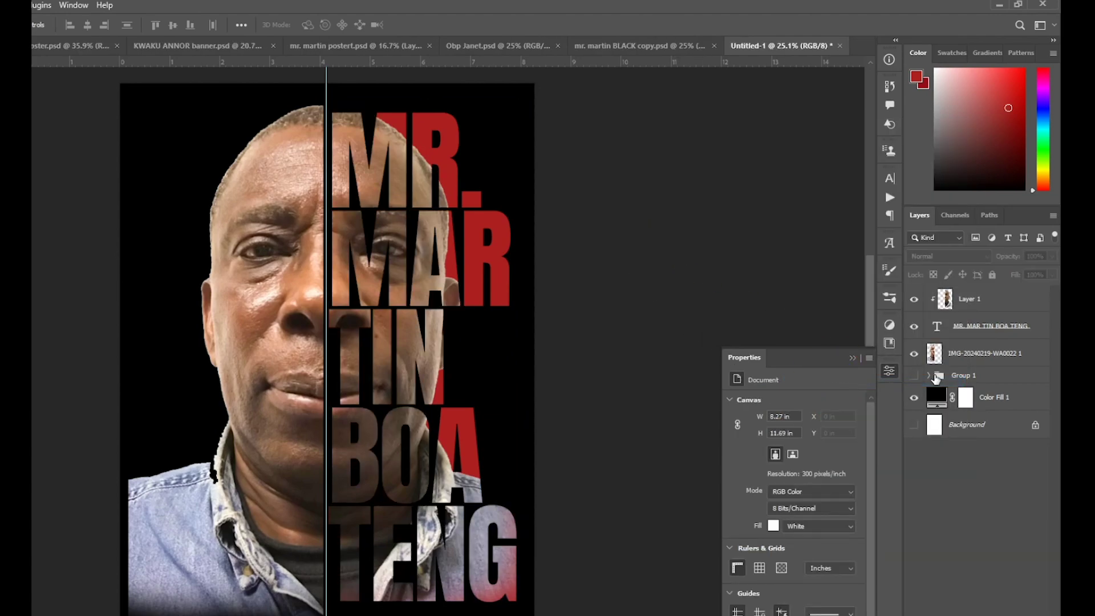
Step: Set the name text colour to black #000000 and hide the Color Fill 1 background
{"action": "left_click", "coordinate": [937, 326]}
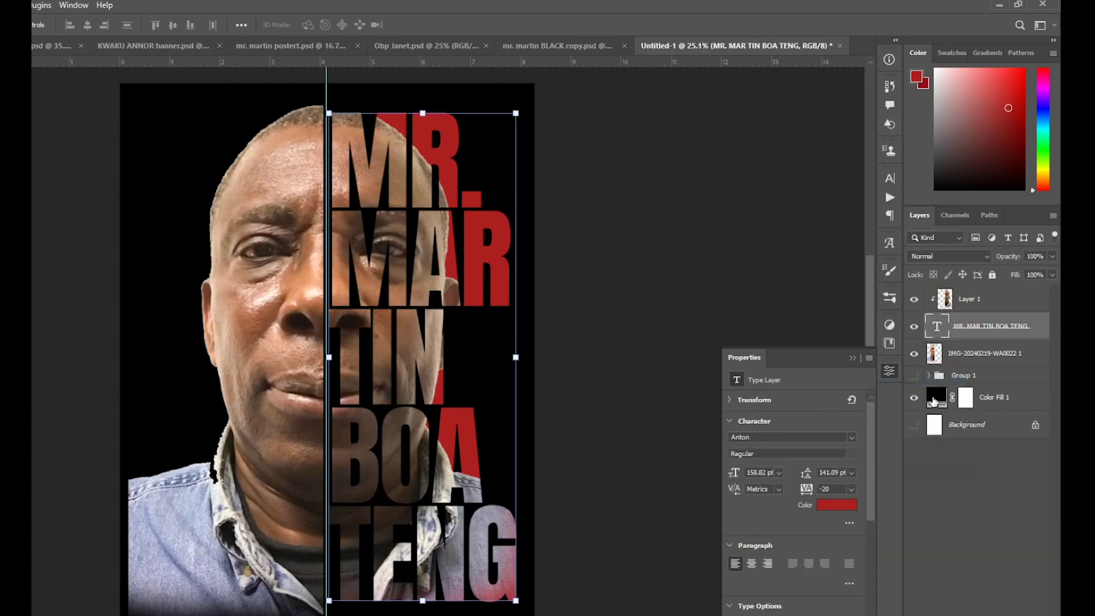
{"action": "left_click", "coordinate": [846, 508]}
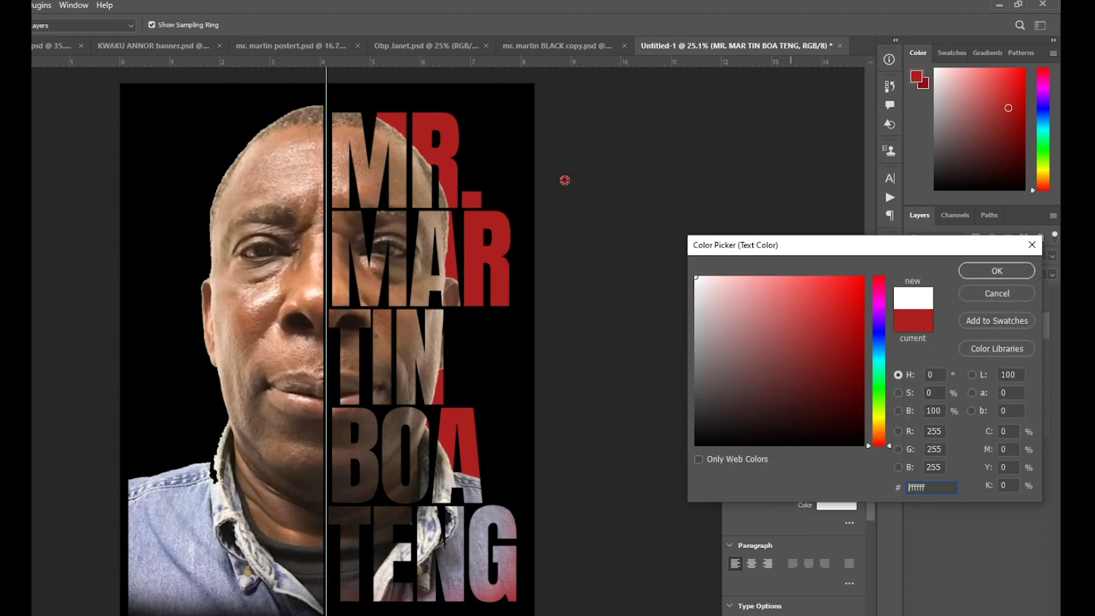
{"action": "left_click_drag", "start_coordinate": [745, 420], "coordinate": [677, 498]}
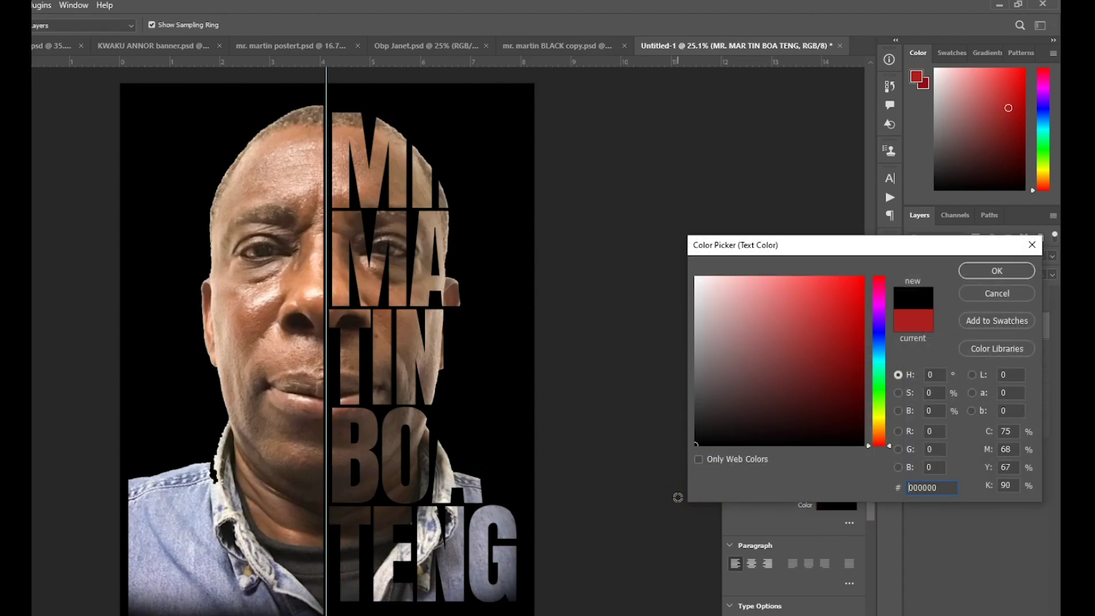
{"action": "left_click", "coordinate": [1006, 276]}
{"action": "left_click", "coordinate": [916, 398]}
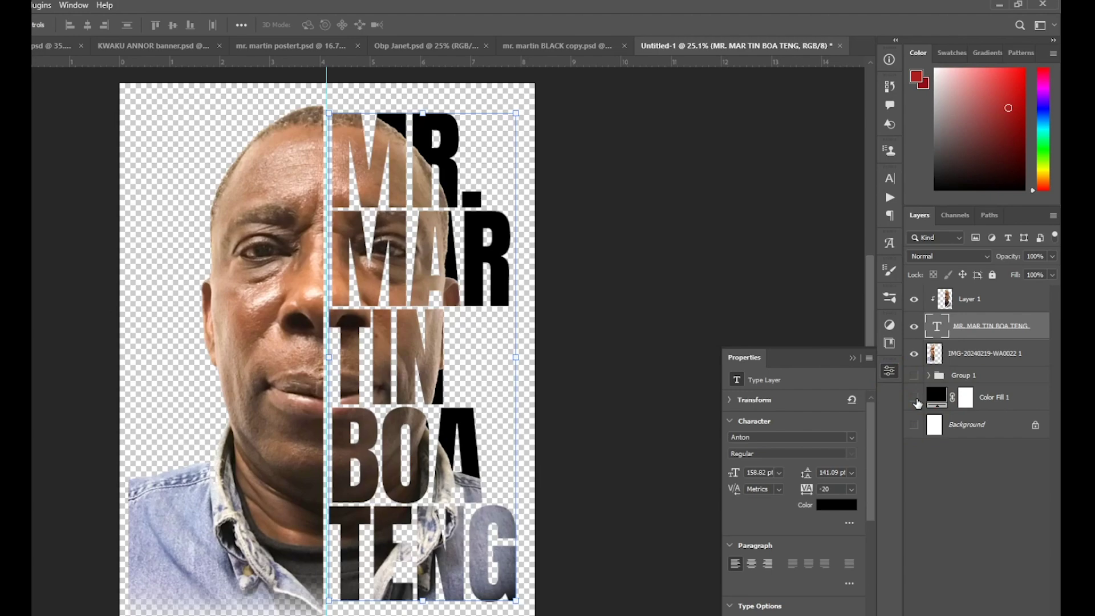
{"action": "left_click", "coordinate": [657, 431]}
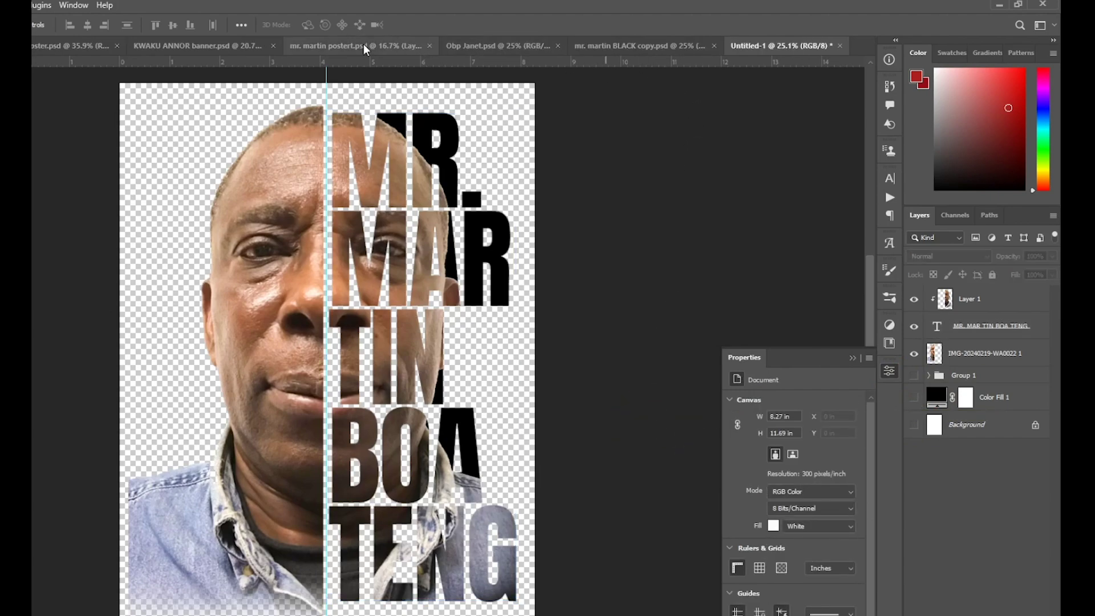
Step: Compare against the reference poster and nudge the photo slightly right
{"action": "left_click", "coordinate": [356, 45]}
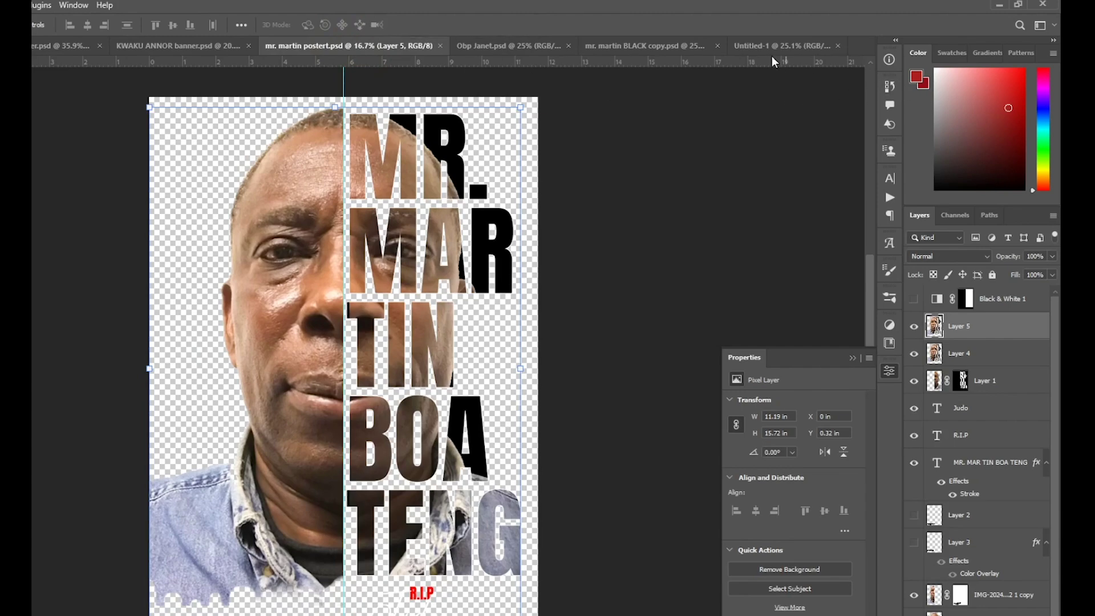
{"action": "left_click", "coordinate": [795, 46]}
{"action": "scroll", "coordinate": [529, 301], "scroll_direction": "down", "scroll_amount": 5}
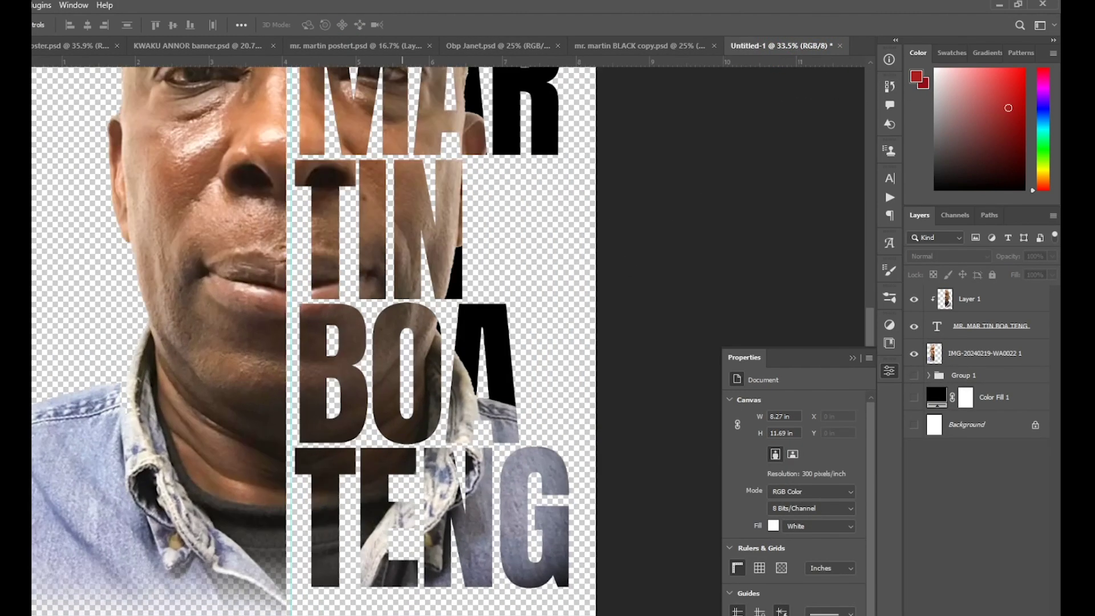
{"action": "scroll", "coordinate": [385, 513], "scroll_direction": "up", "scroll_amount": 2}
{"action": "scroll", "coordinate": [363, 573], "scroll_direction": "up", "scroll_amount": 2}
{"action": "scroll", "coordinate": [324, 522], "scroll_direction": "up", "scroll_amount": 2}
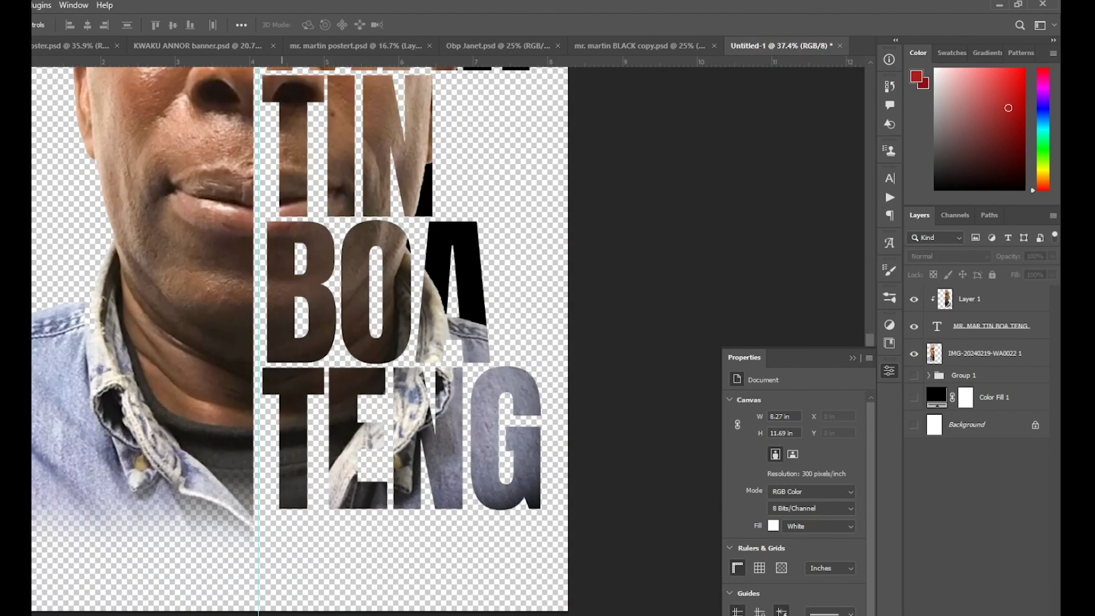
{"action": "left_click_drag", "start_coordinate": [97, 505], "coordinate": [102, 506]}
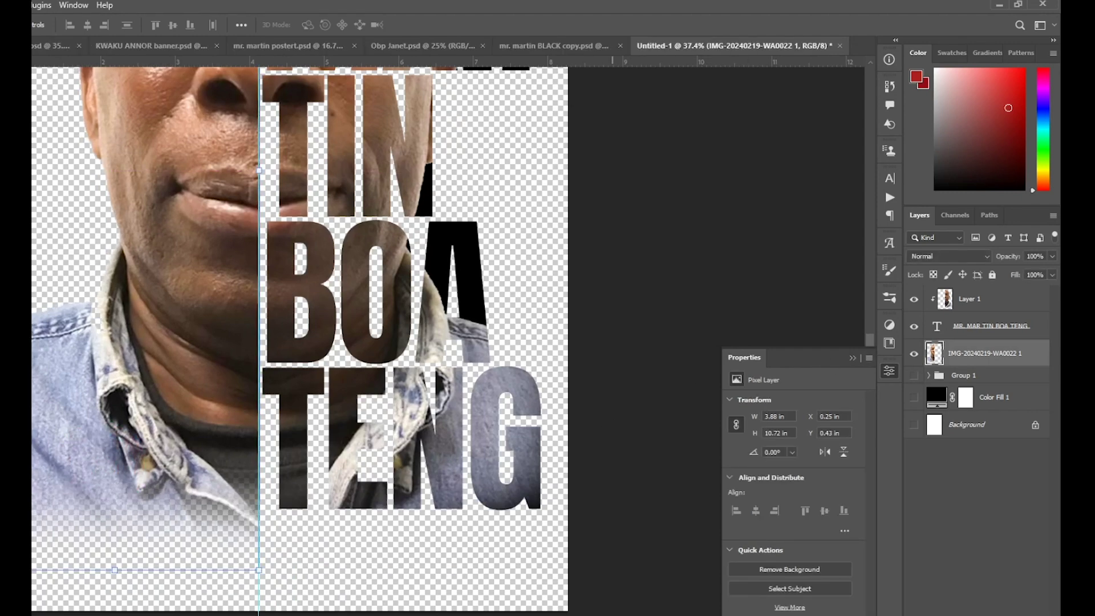
Step: Drag the black paint-drip image 'download' from New Volume (E:) into the poster
{"action": "left_click", "coordinate": [347, 605]}
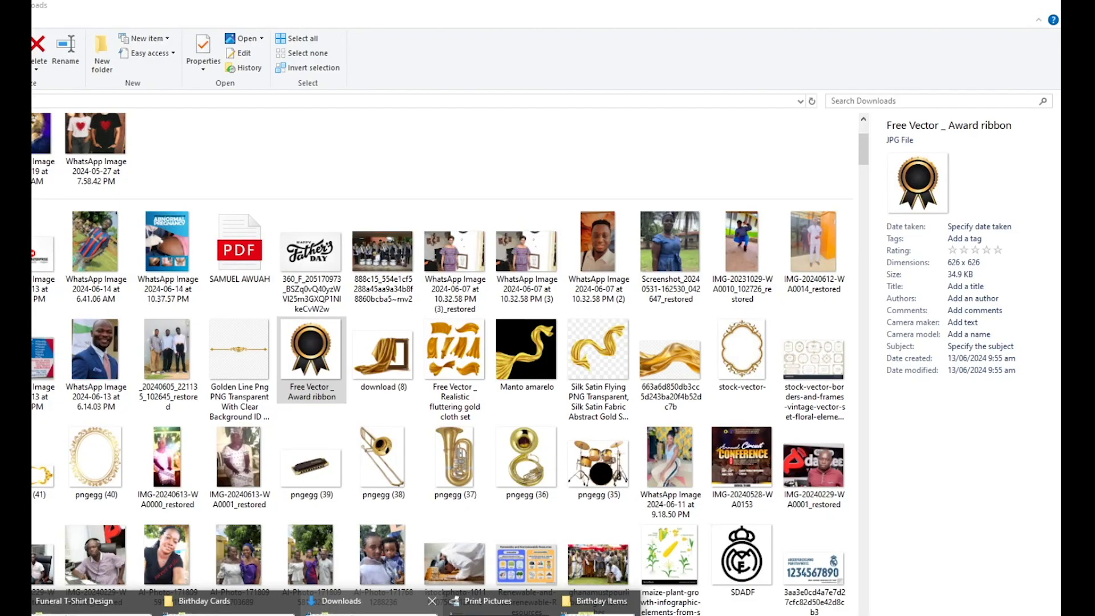
{"action": "key", "text": "alt+Left"}
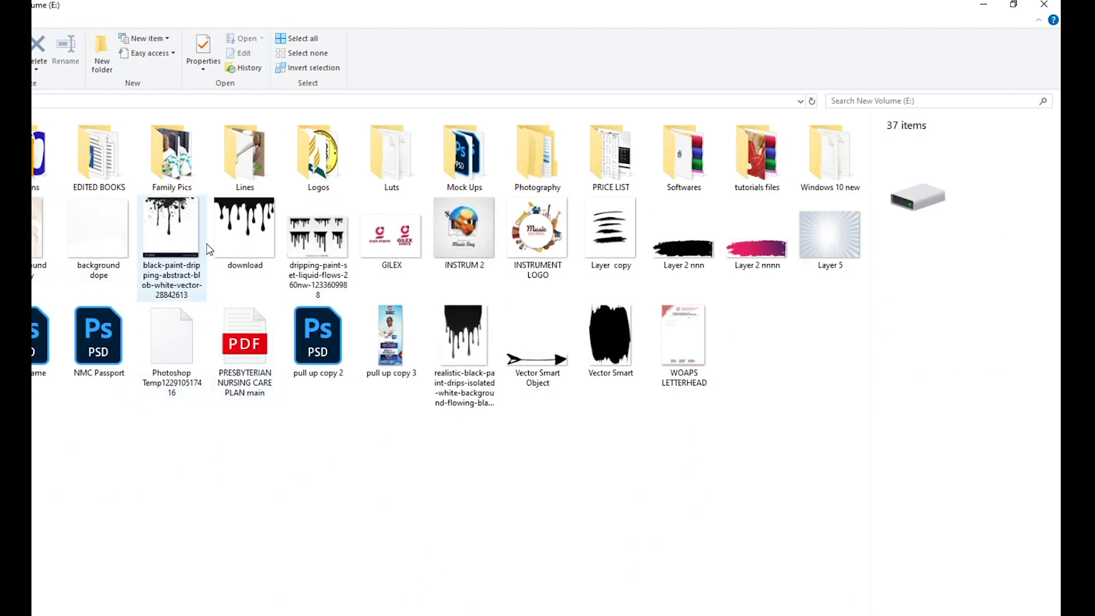
{"action": "left_click", "coordinate": [248, 244]}
{"action": "mouse_move", "coordinate": [261, 261]}
{"action": "left_mouse_down"}
{"action": "mouse_move", "coordinate": [120, 552]}
{"action": "mouse_move", "coordinate": [117, 543]}
{"action": "left_mouse_up"}
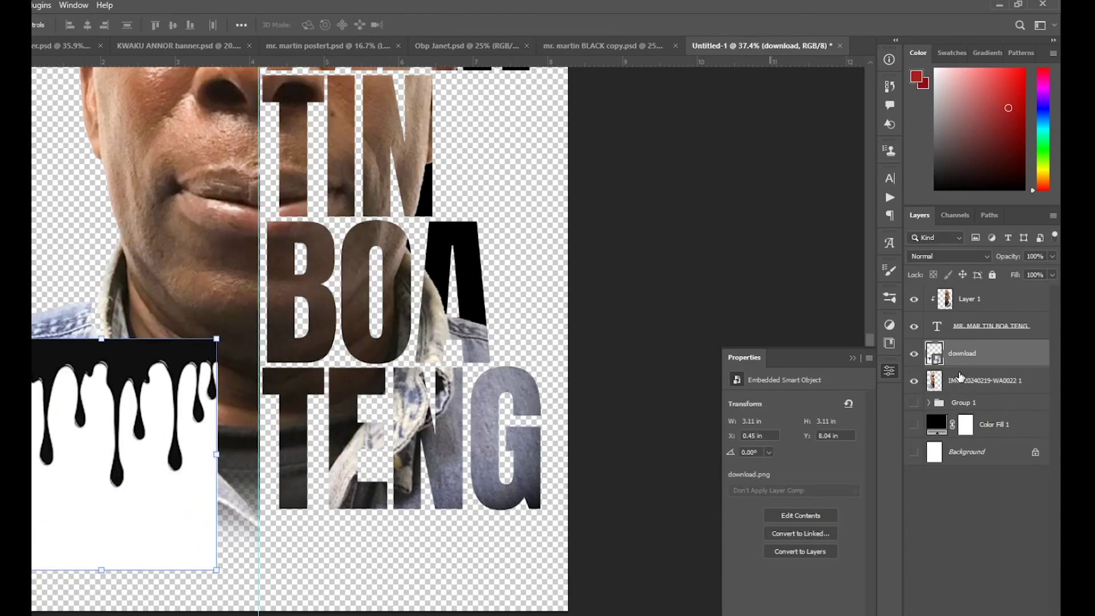
Step: Mask out the drip image's white area with the Magic Wand and invert the mask
{"action": "right_click", "coordinate": [976, 364]}
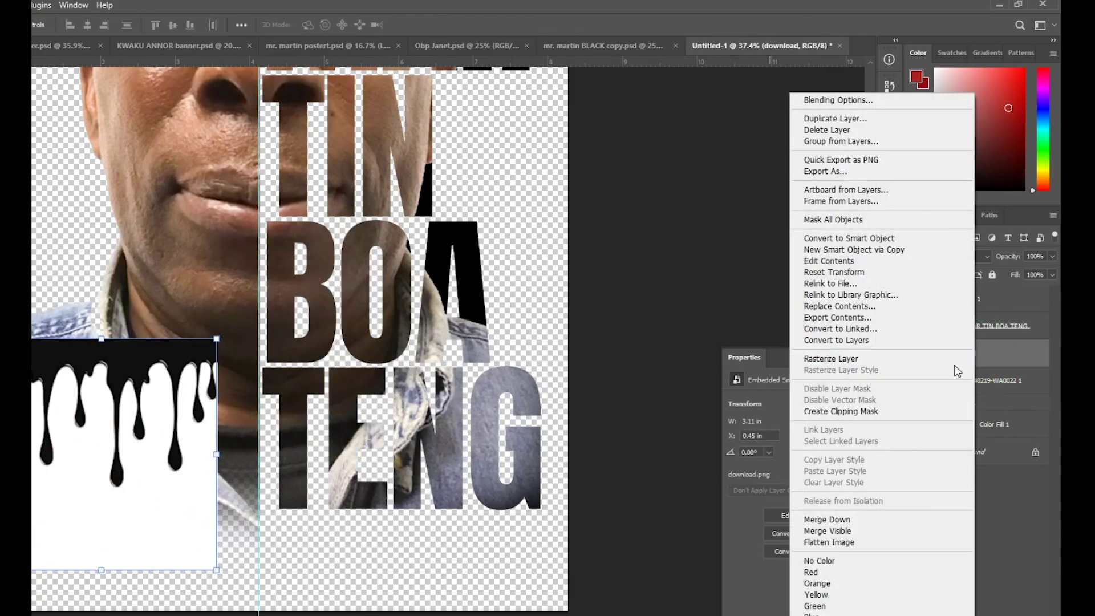
{"action": "left_click", "coordinate": [1005, 360]}
{"action": "key", "text": "w"}
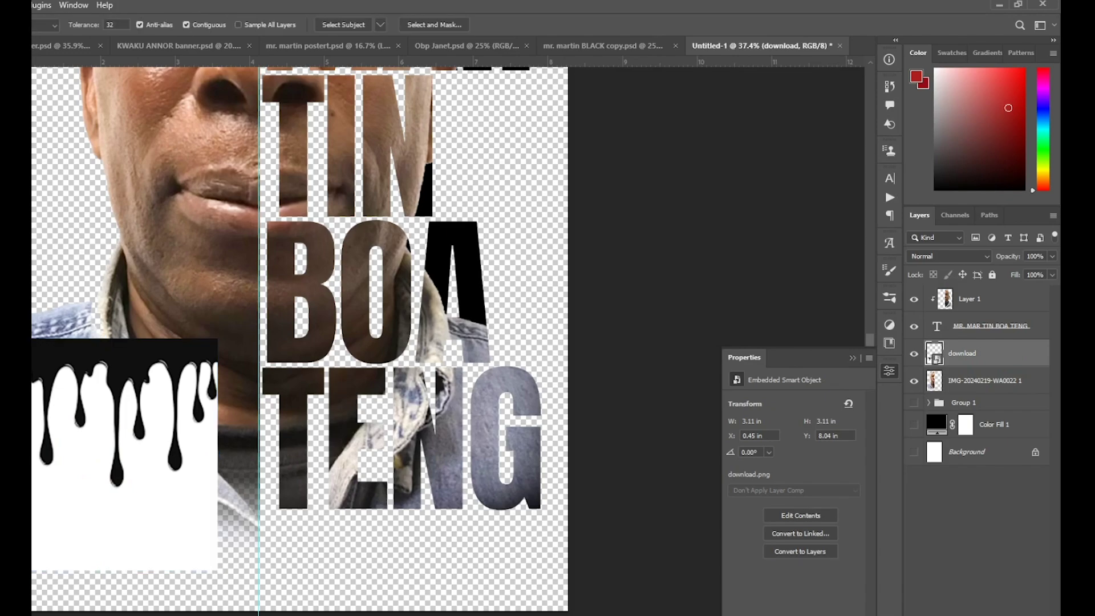
{"action": "left_click", "coordinate": [158, 532]}
{"action": "right_click", "coordinate": [940, 546]}
{"action": "left_click", "coordinate": [963, 614]}
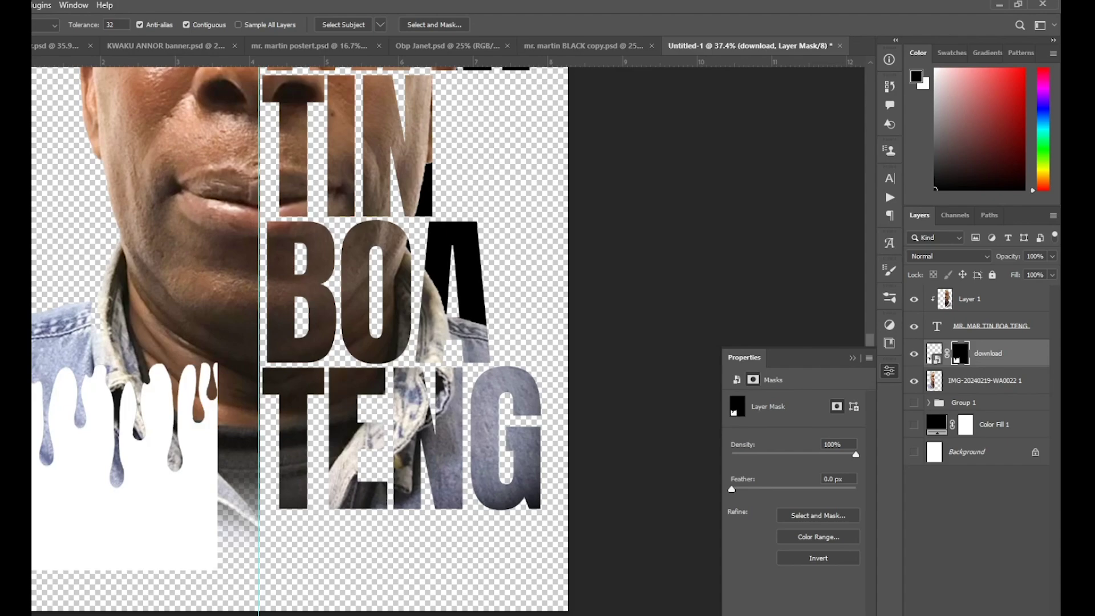
{"action": "key", "text": "ctrl+i"}
Step: Move the drips toward the poster bottom and place the drip layer below the photo layer
{"action": "key", "text": "v"}
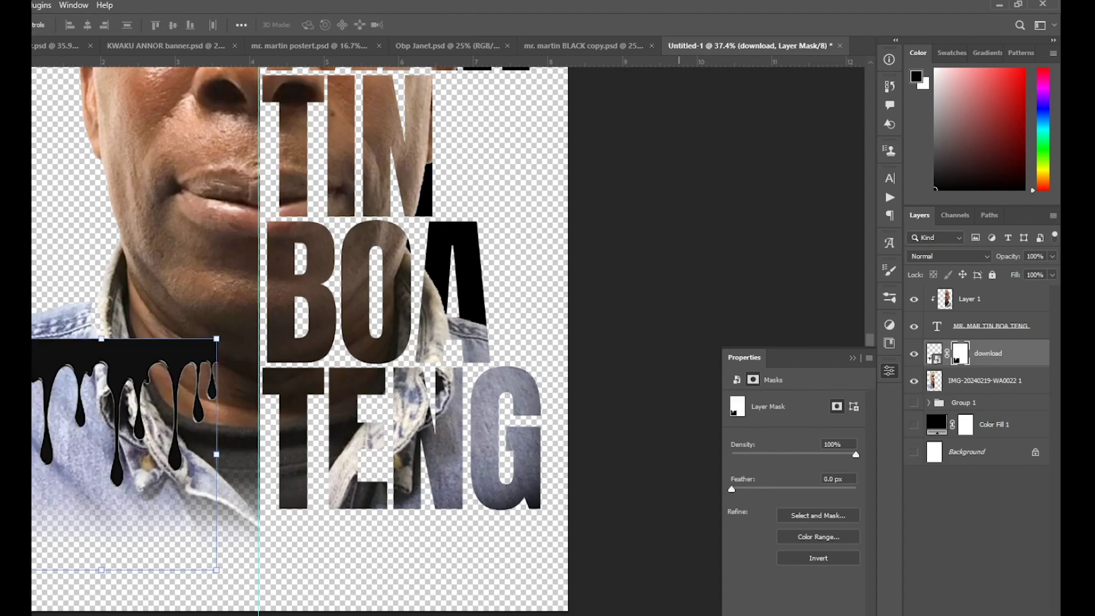
{"action": "mouse_move", "coordinate": [196, 422]}
{"action": "left_mouse_down"}
{"action": "mouse_move", "coordinate": [125, 523]}
{"action": "mouse_move", "coordinate": [116, 512]}
{"action": "left_mouse_up"}
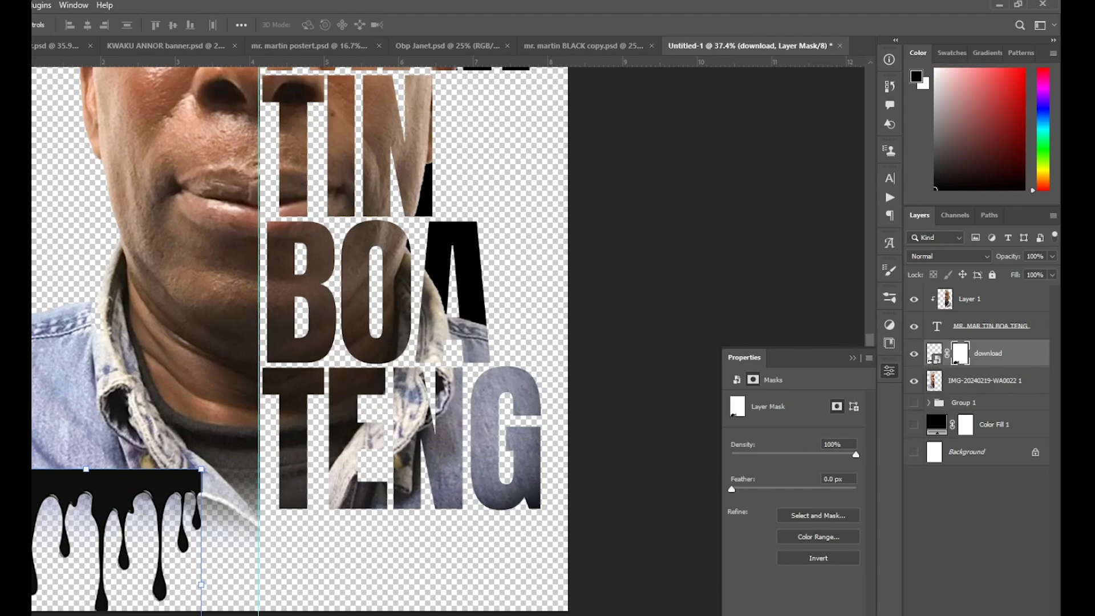
{"action": "scroll", "coordinate": [155, 479], "scroll_direction": "up", "scroll_amount": 3}
{"action": "left_click", "coordinate": [91, 370]}
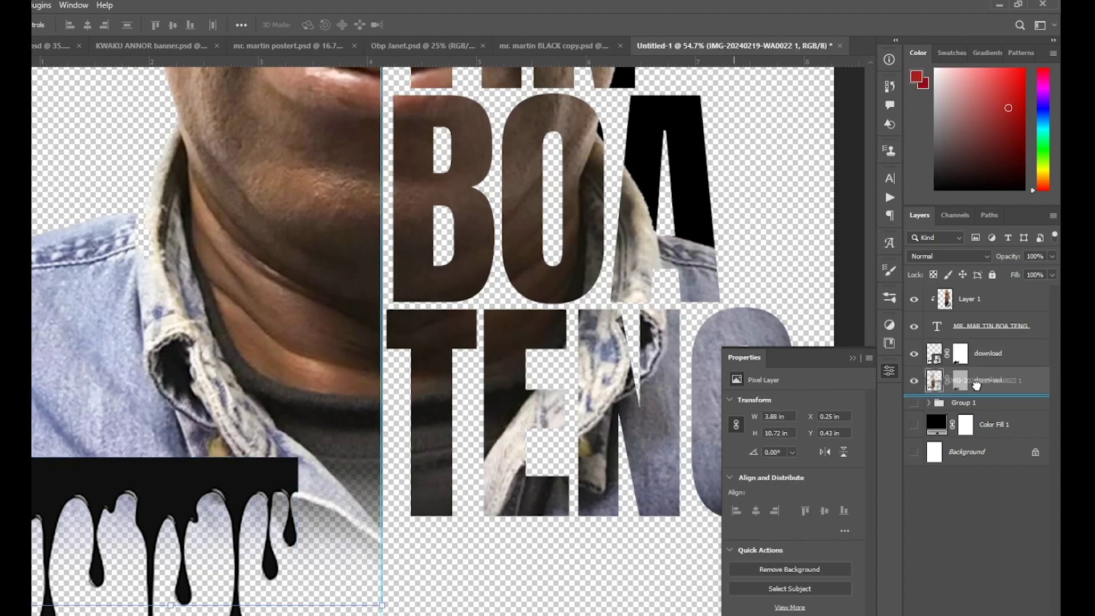
{"action": "left_click_drag", "start_coordinate": [992, 362], "coordinate": [977, 394]}
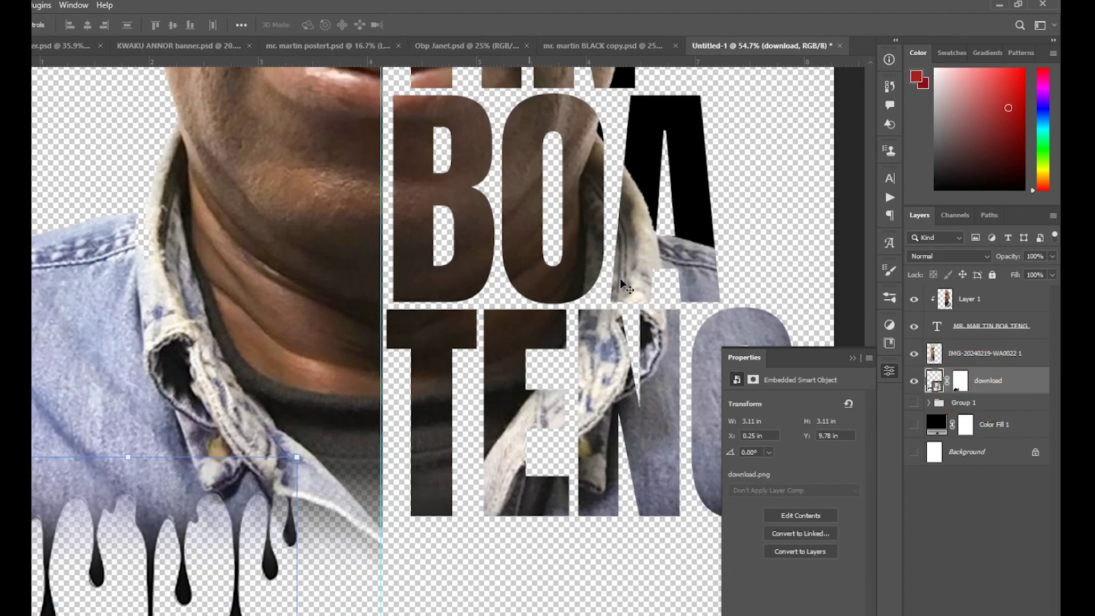
{"action": "scroll", "coordinate": [187, 371], "scroll_direction": "down", "scroll_amount": 3}
{"action": "scroll", "coordinate": [153, 421], "scroll_direction": "up", "scroll_amount": 2}
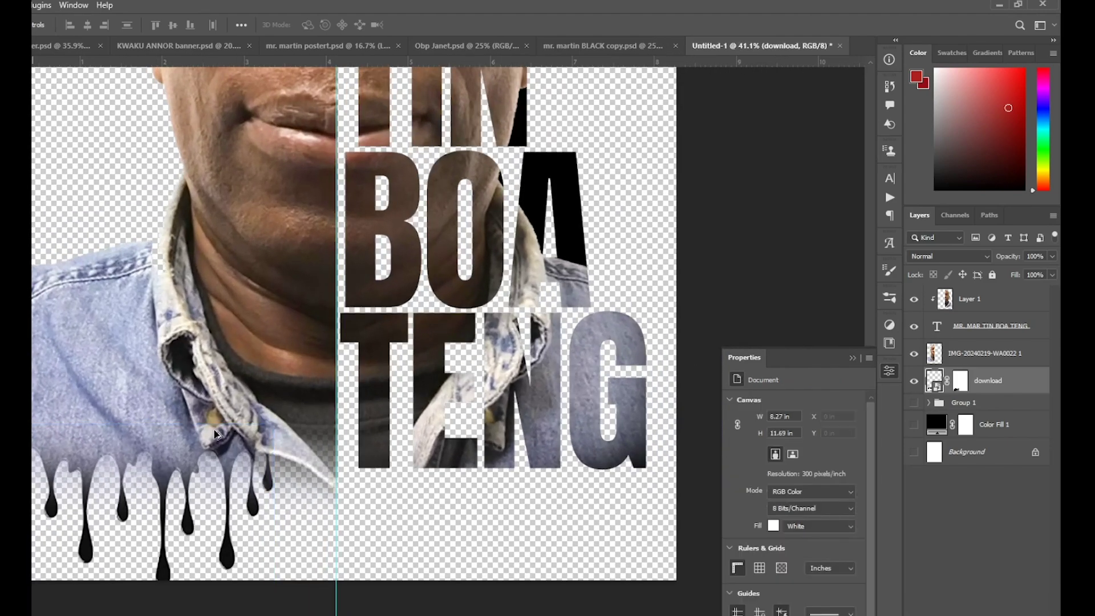
{"action": "scroll", "coordinate": [231, 434], "scroll_direction": "down", "scroll_amount": 2}
{"action": "scroll", "coordinate": [231, 434], "scroll_direction": "up", "scroll_amount": 3}
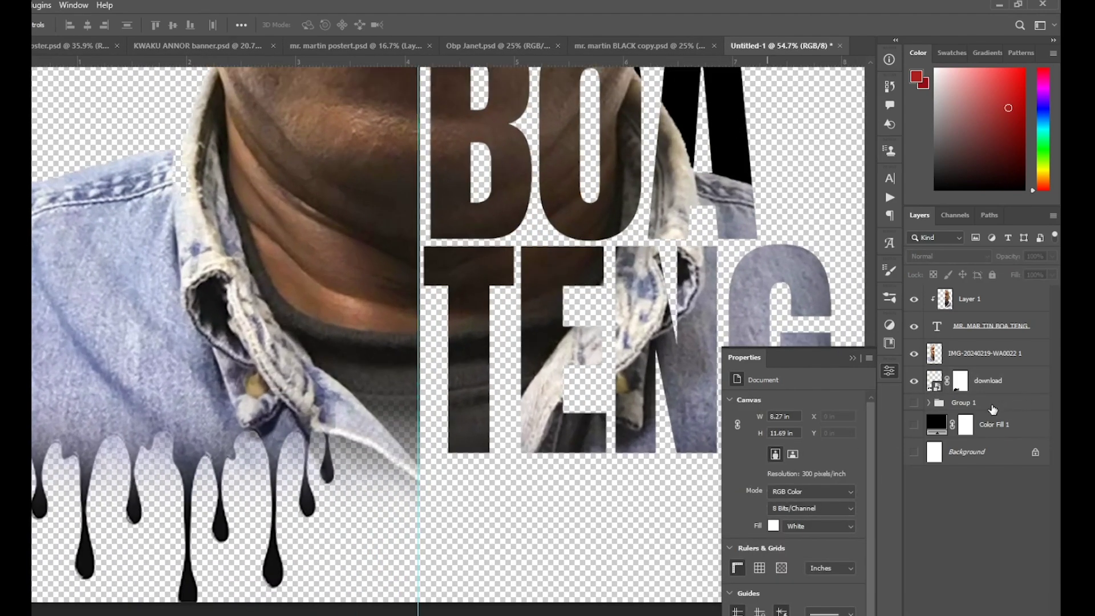
Step: Mask the IMG-20240219-WA0022 1 photo layer with the drip layer's selection
{"action": "left_click", "coordinate": [937, 385], "text": "ctrl"}
{"action": "right_click", "coordinate": [959, 381]}
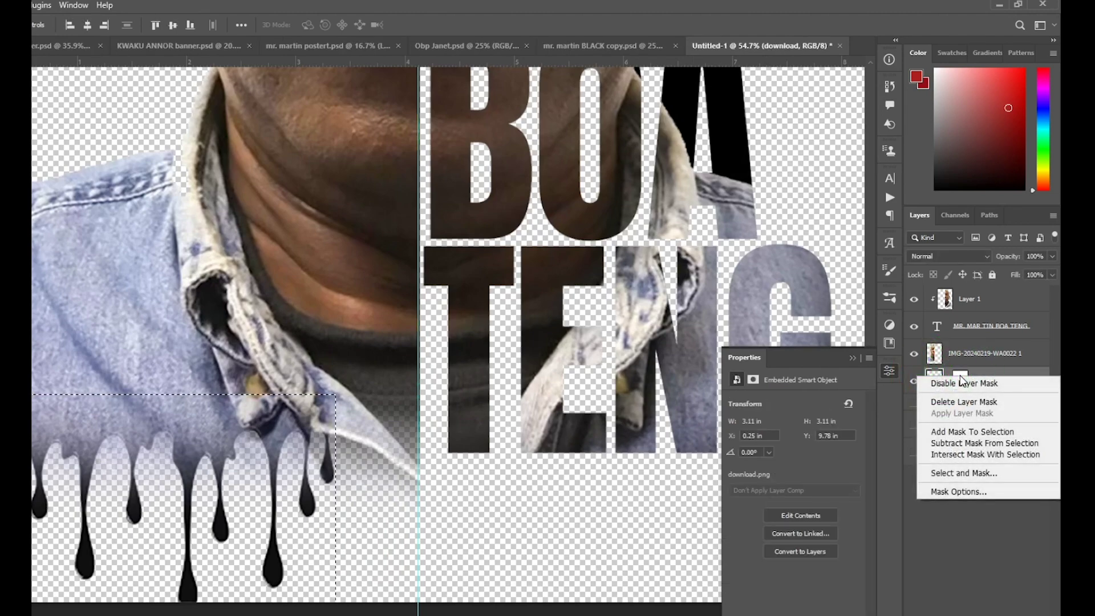
{"action": "key", "text": "Escape"}
{"action": "left_click", "coordinate": [960, 385]}
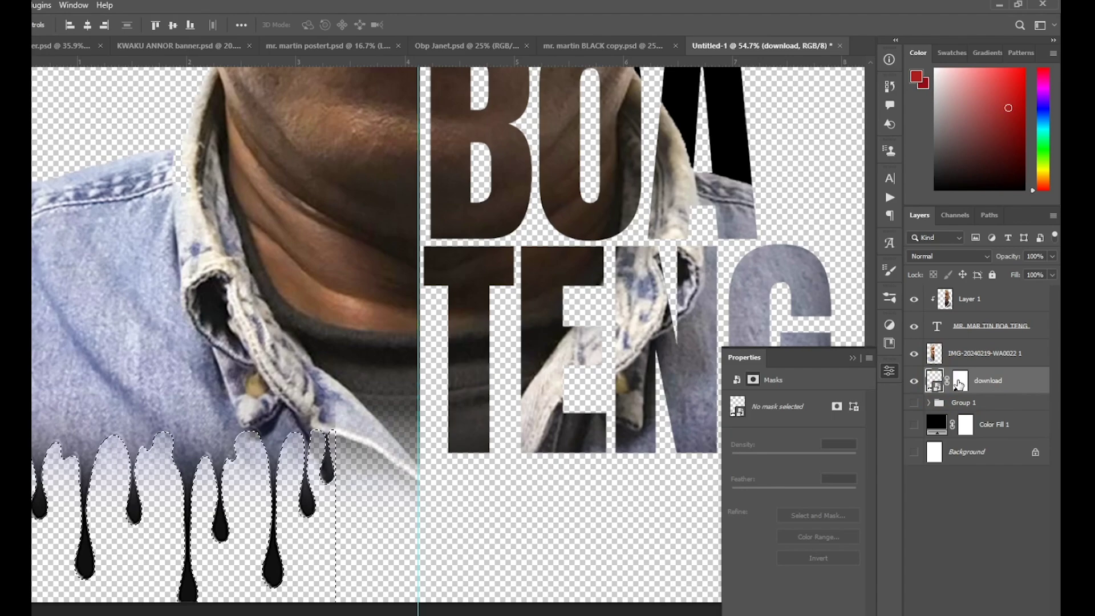
{"action": "key", "text": "alt+Delete"}
{"action": "left_click", "coordinate": [962, 355]}
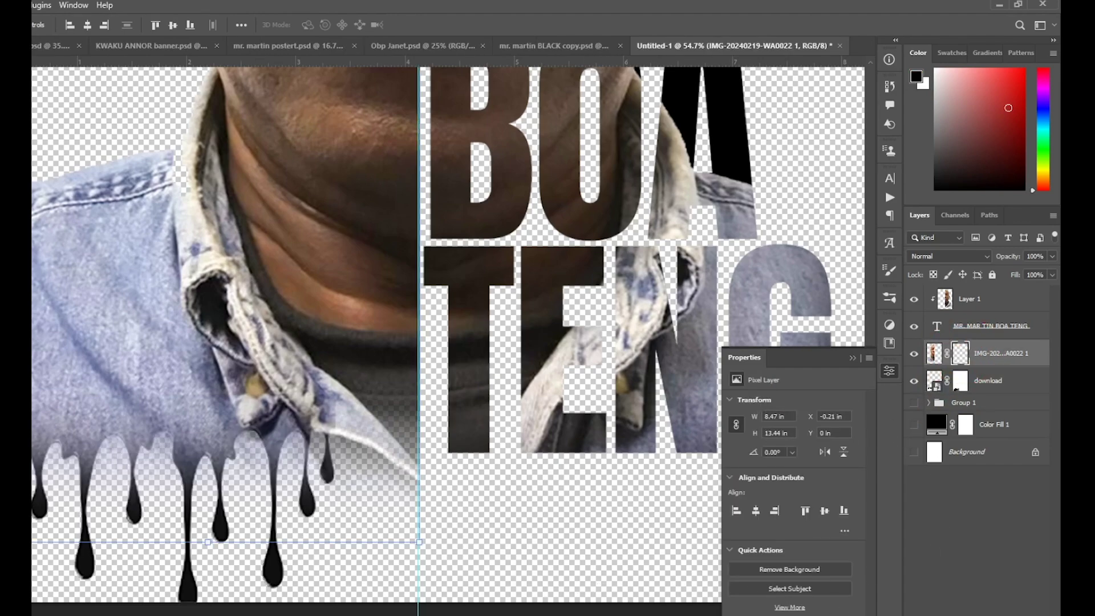
{"action": "key", "text": "ctrl+alt+m"}
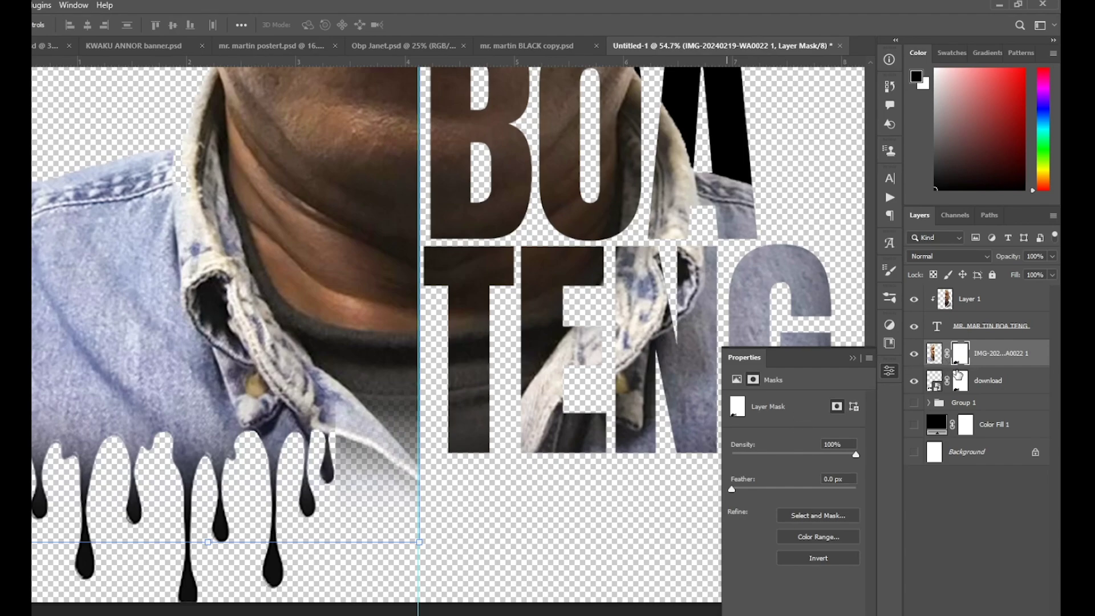
{"action": "left_click", "coordinate": [960, 354], "text": "shift"}
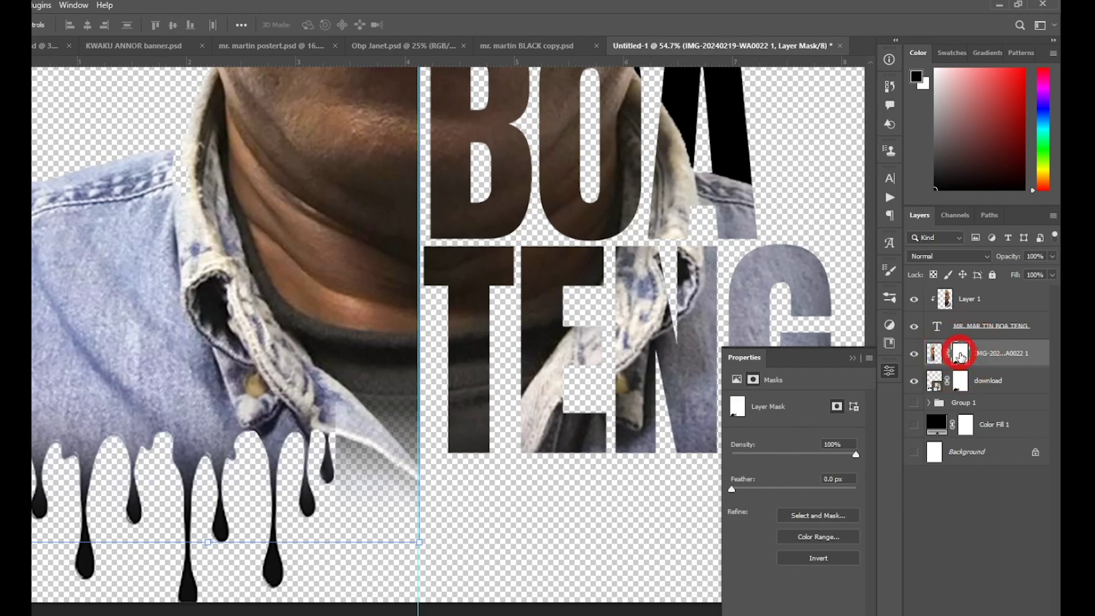
{"action": "left_click", "coordinate": [959, 354], "text": "shift"}
{"action": "scroll", "coordinate": [241, 451], "scroll_direction": "down", "scroll_amount": 3}
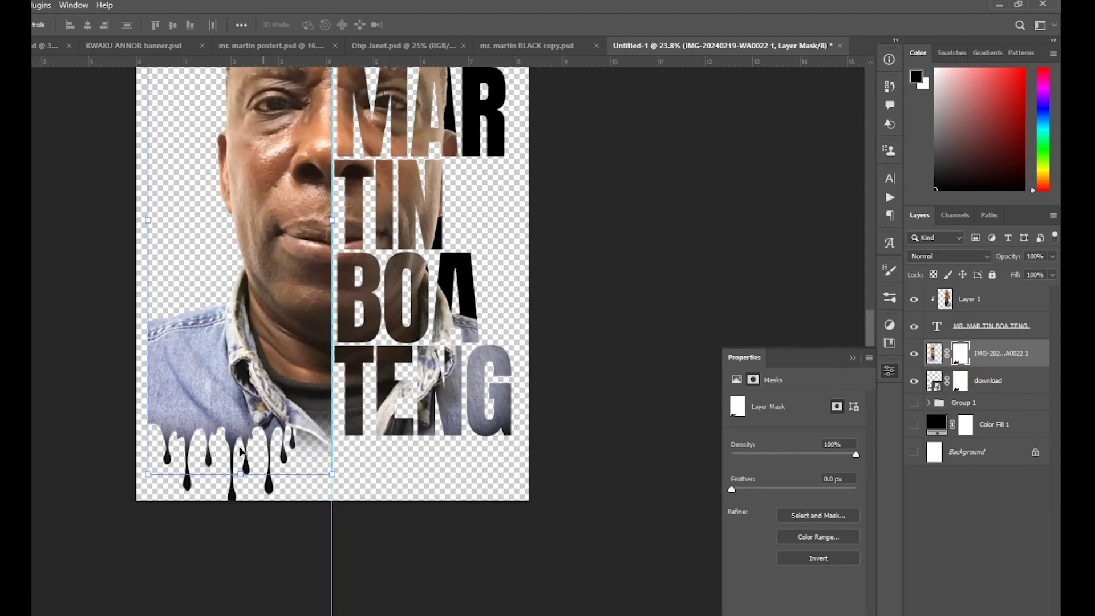
{"action": "left_click", "coordinate": [448, 465]}
{"action": "scroll", "coordinate": [448, 464], "scroll_direction": "up", "scroll_amount": 2}
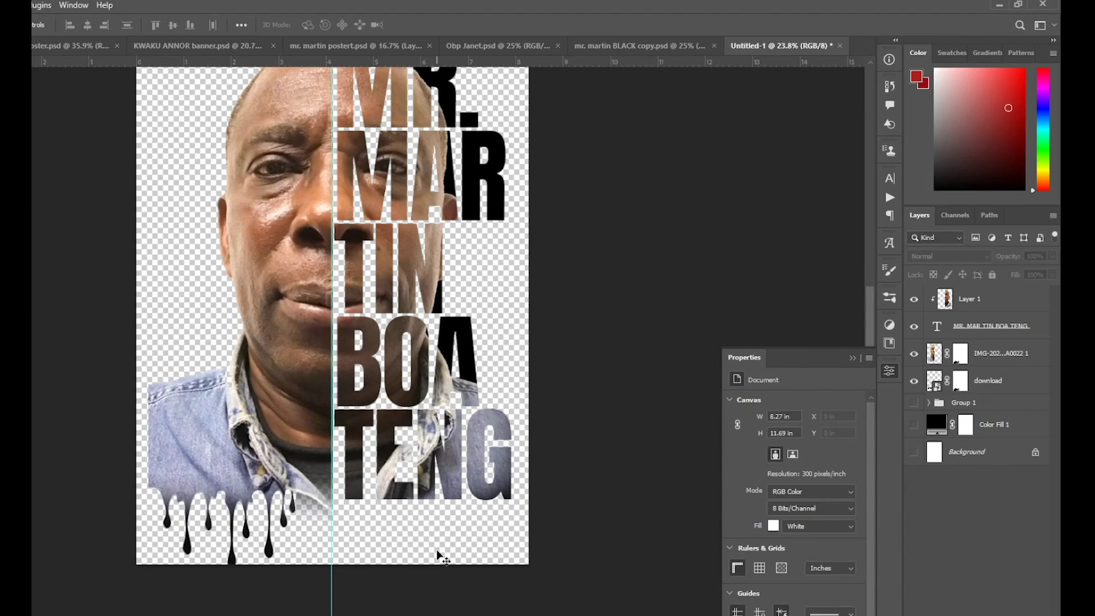
{"action": "scroll", "coordinate": [425, 567], "scroll_direction": "up", "scroll_amount": 2}
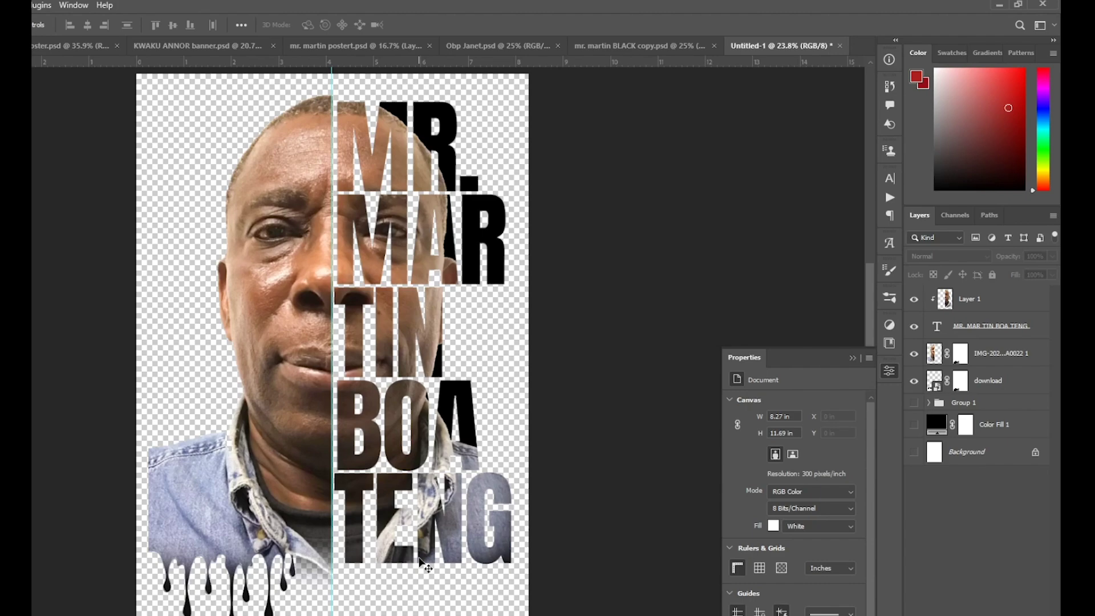
{"action": "scroll", "coordinate": [351, 462], "scroll_direction": "right", "scroll_amount": 2}
{"action": "scroll", "coordinate": [350, 462], "scroll_direction": "up", "scroll_amount": 1}
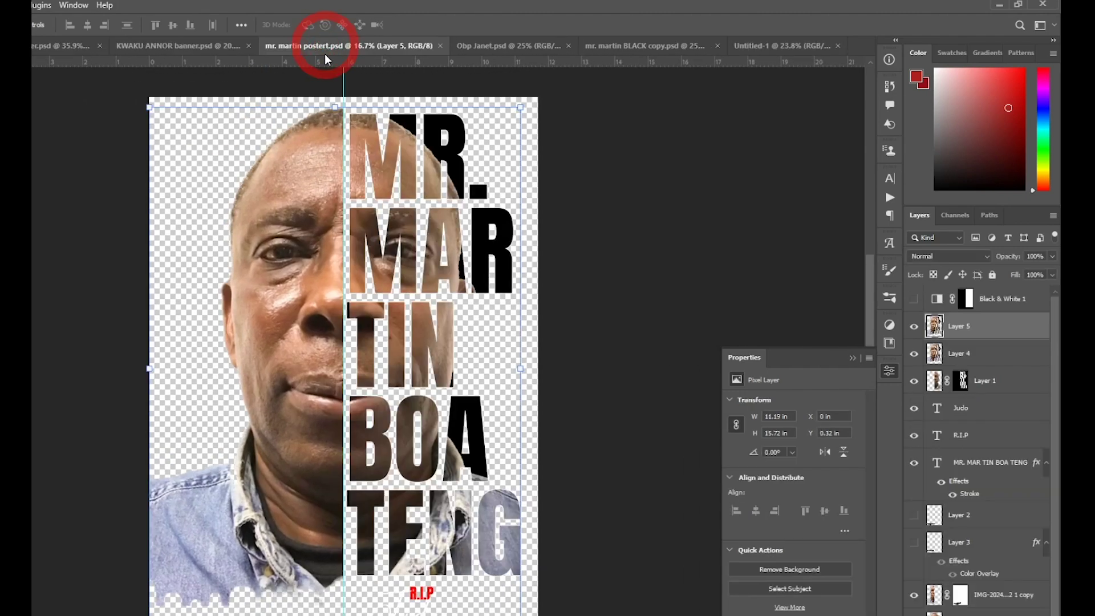
Step: Switch through the mr. martin poster and Obp Janet tabs to mr. martin BLACK copy.psd
{"action": "left_click", "coordinate": [326, 46]}
{"action": "left_click", "coordinate": [501, 50]}
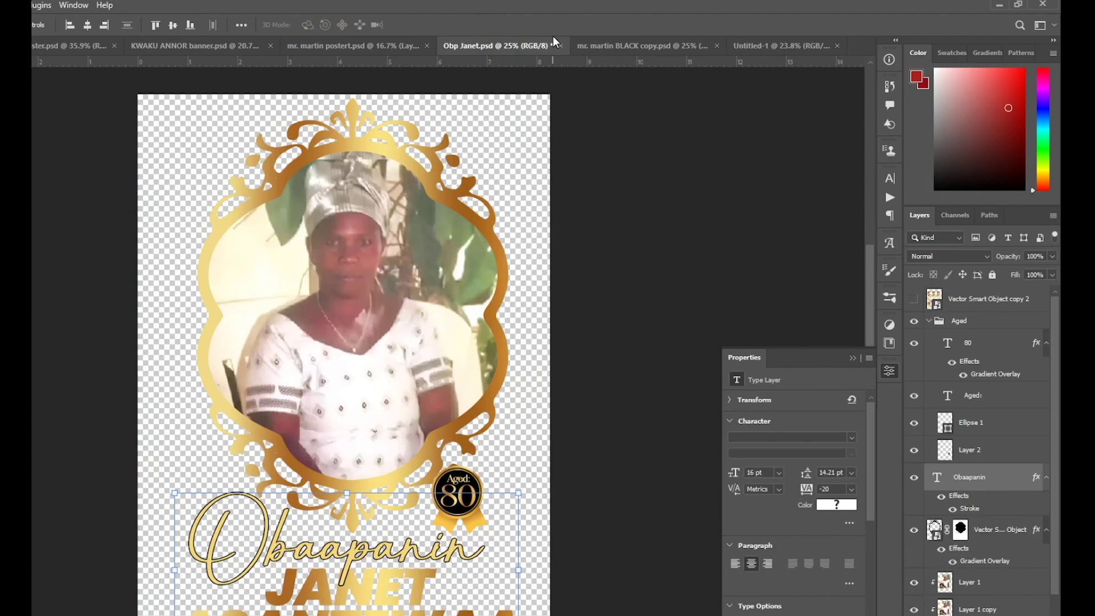
{"action": "left_click", "coordinate": [596, 42]}
{"action": "scroll", "coordinate": [507, 139], "scroll_direction": "up", "scroll_amount": 2}
{"action": "scroll", "coordinate": [557, 420], "scroll_direction": "down", "scroll_amount": 2}
{"action": "scroll", "coordinate": [770, 395], "scroll_direction": "down", "scroll_amount": 1}
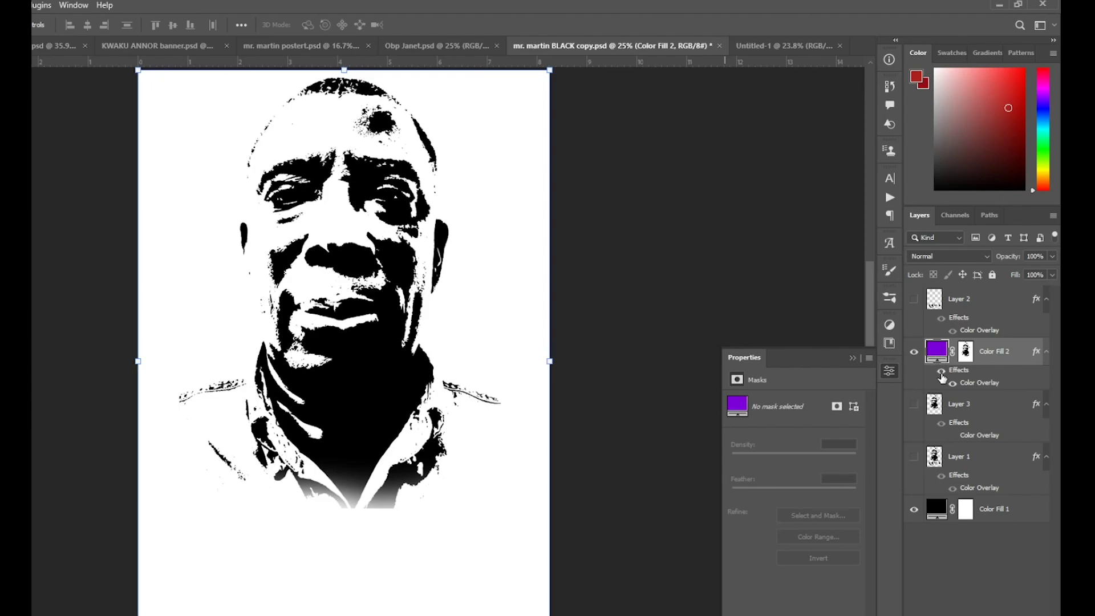
Step: Set the Color Fill 2 fill colour to pure black
{"action": "left_click", "coordinate": [953, 383]}
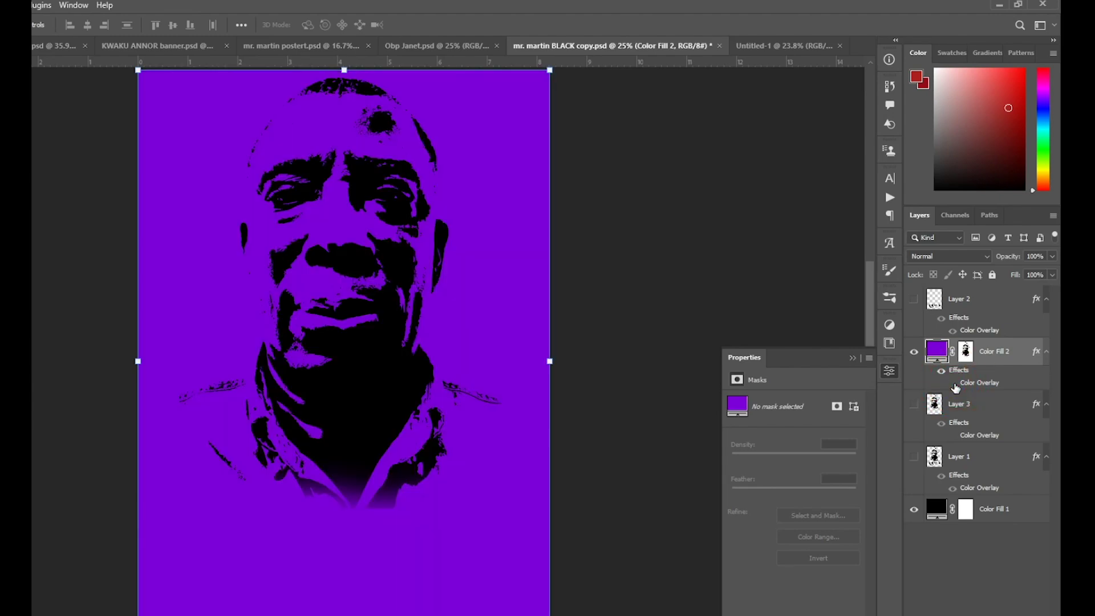
{"action": "double_click", "coordinate": [937, 352]}
{"action": "left_click_drag", "start_coordinate": [764, 420], "coordinate": [658, 466]}
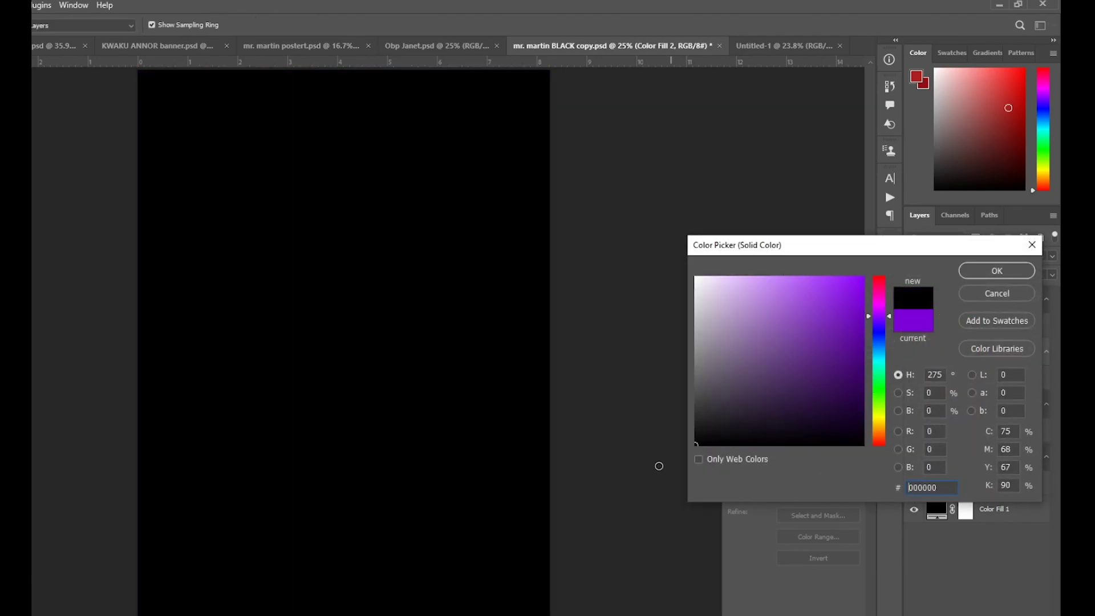
{"action": "left_click", "coordinate": [997, 271]}
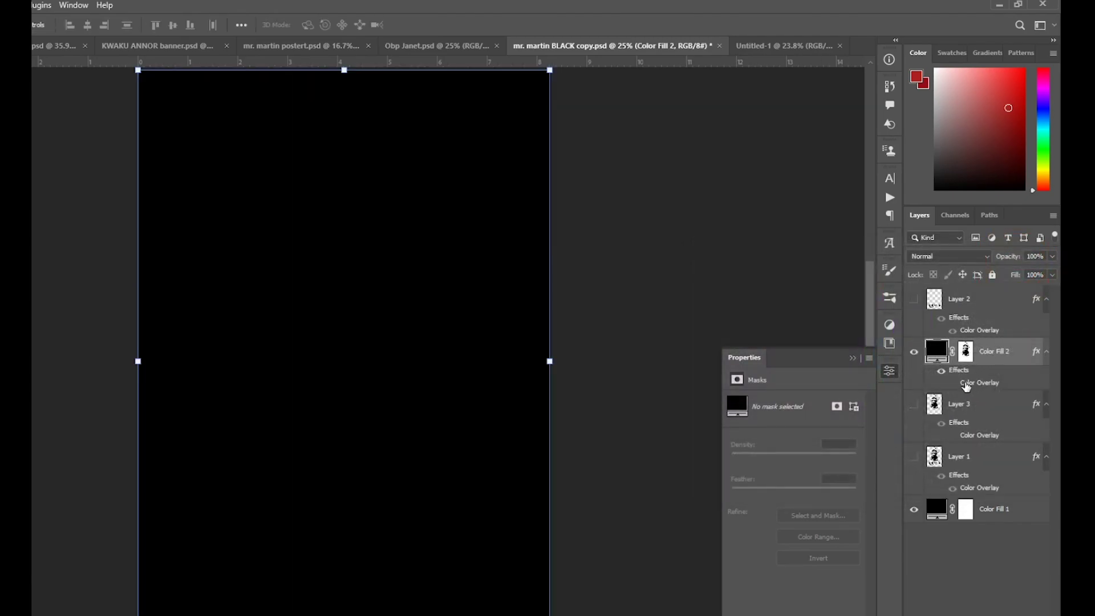
{"action": "left_click", "coordinate": [960, 385]}
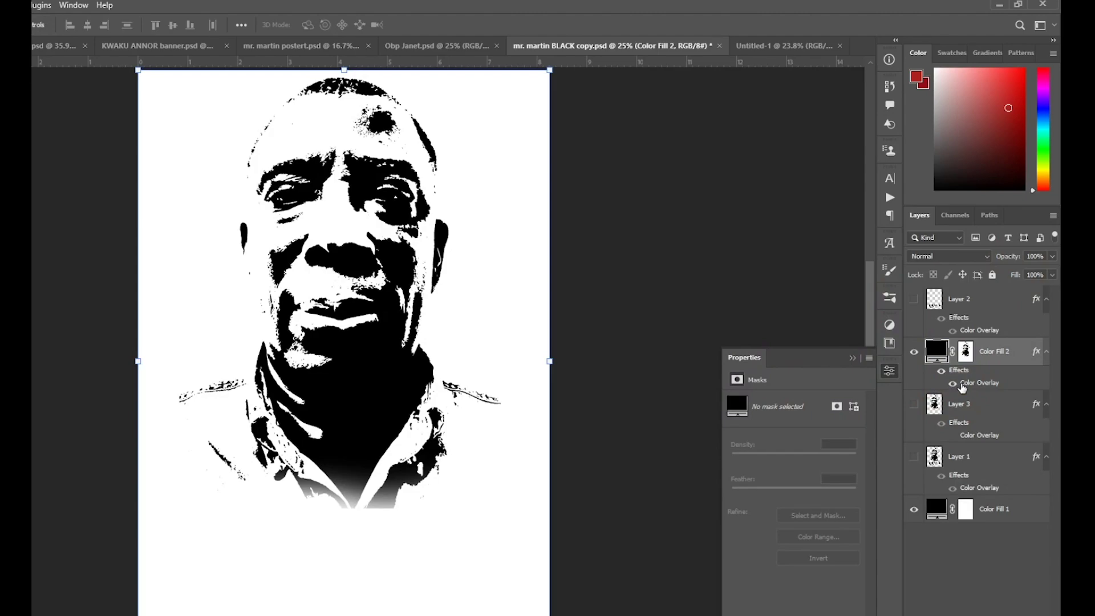
Step: Give Color Fill 2 a white Color Overlay
{"action": "double_click", "coordinate": [967, 384]}
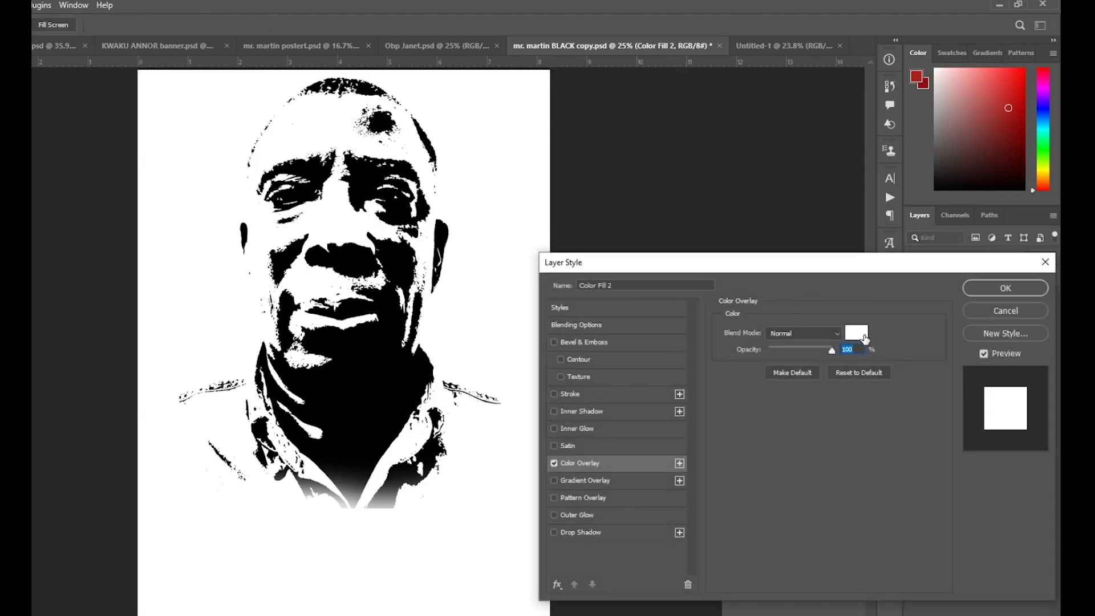
{"action": "left_click", "coordinate": [864, 338]}
{"action": "left_click", "coordinate": [582, 388]}
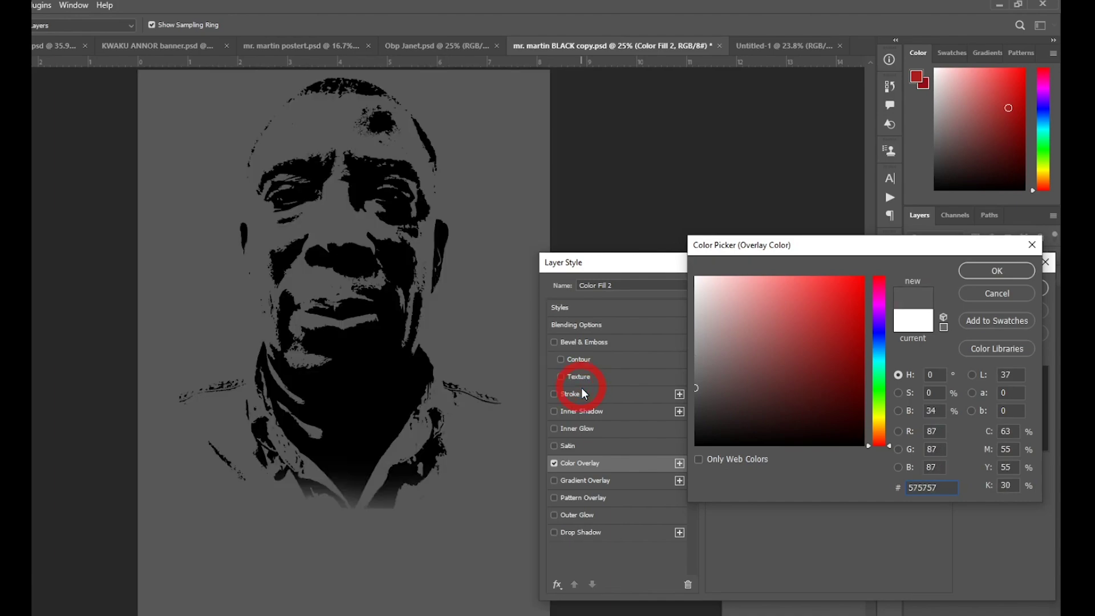
{"action": "type", "text": "ffffff"}
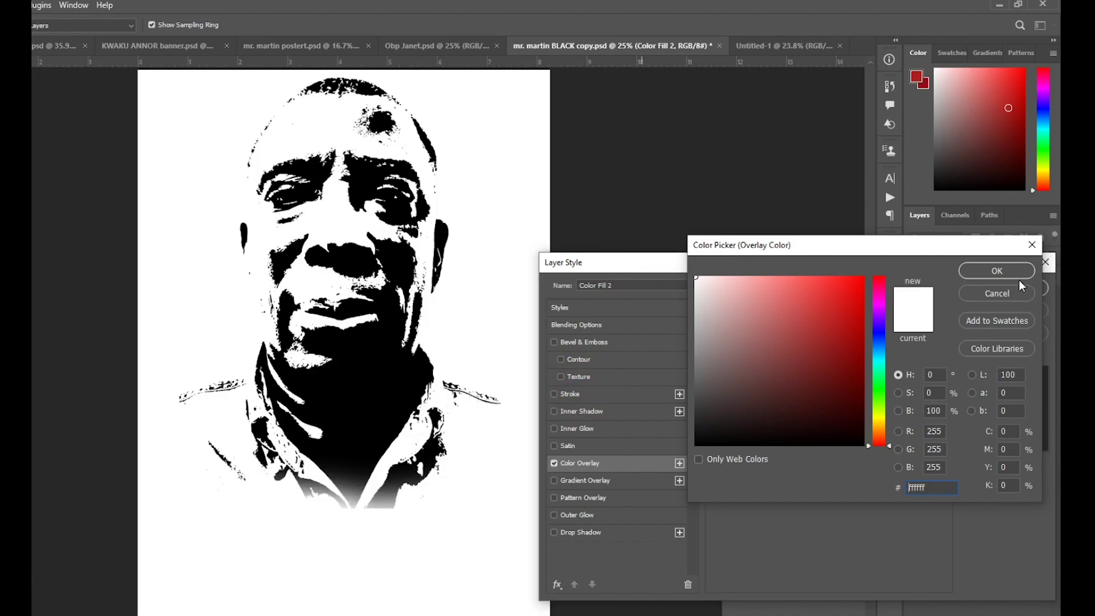
{"action": "left_click", "coordinate": [1017, 278]}
{"action": "left_click", "coordinate": [1014, 286]}
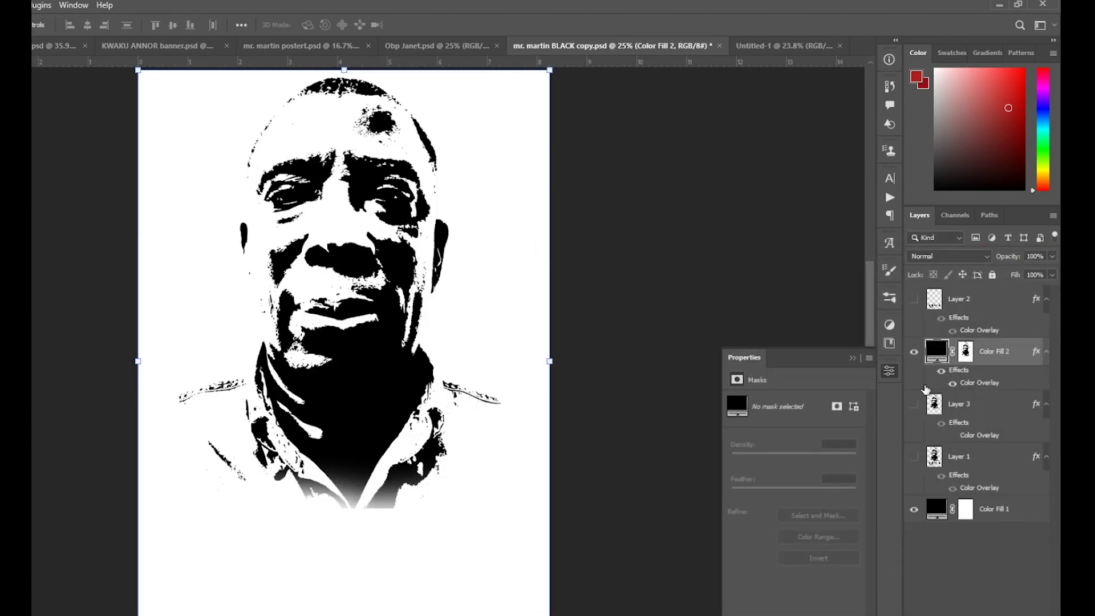
Step: Toggle the visibility and overlays of Color Fill 2 and Layer 3, then show Layer 2
{"action": "left_click", "coordinate": [914, 351]}
{"action": "left_click", "coordinate": [914, 404]}
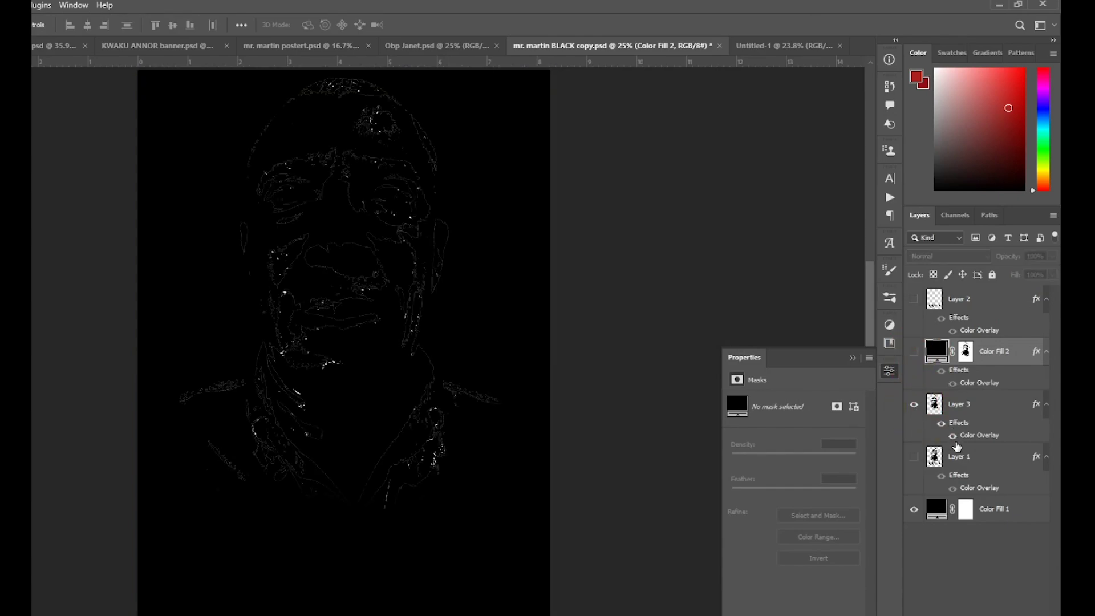
{"action": "left_click", "coordinate": [953, 436]}
{"action": "left_click", "coordinate": [956, 437]}
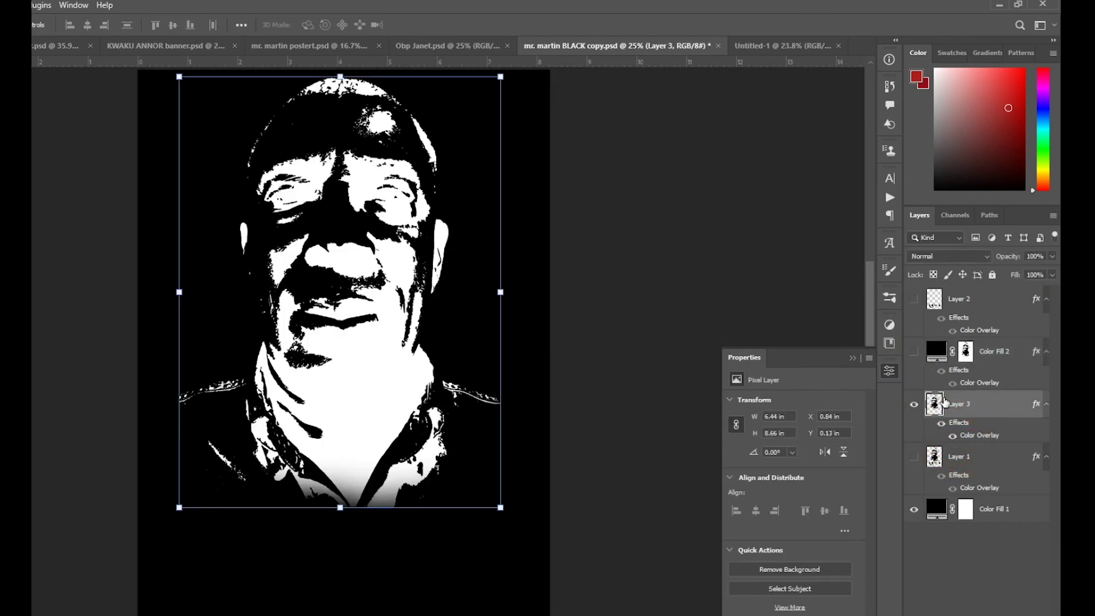
{"action": "left_click", "coordinate": [953, 437]}
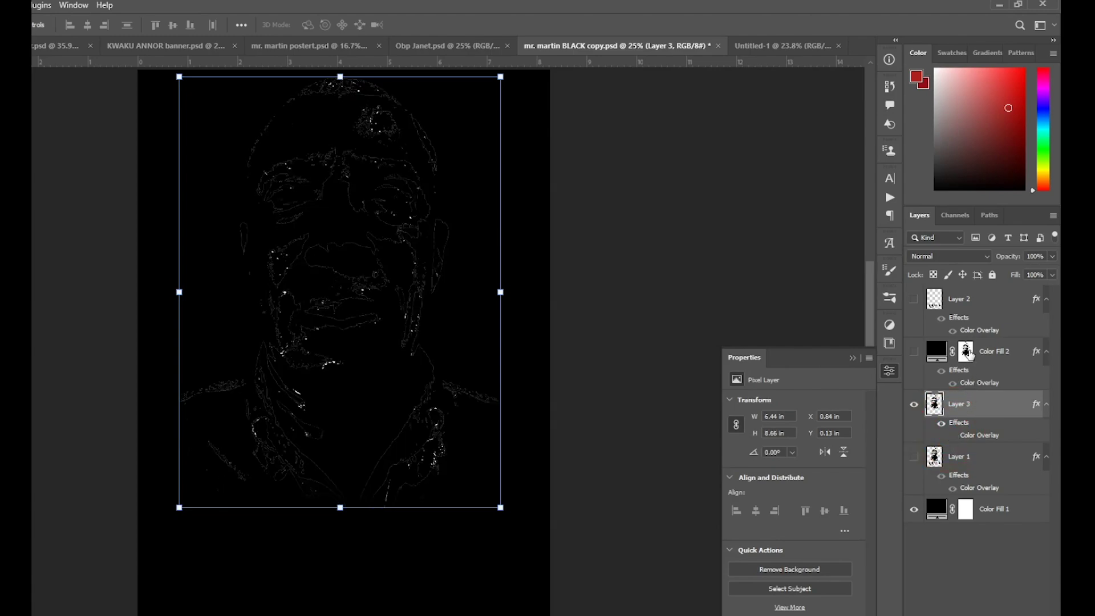
{"action": "left_click", "coordinate": [913, 353]}
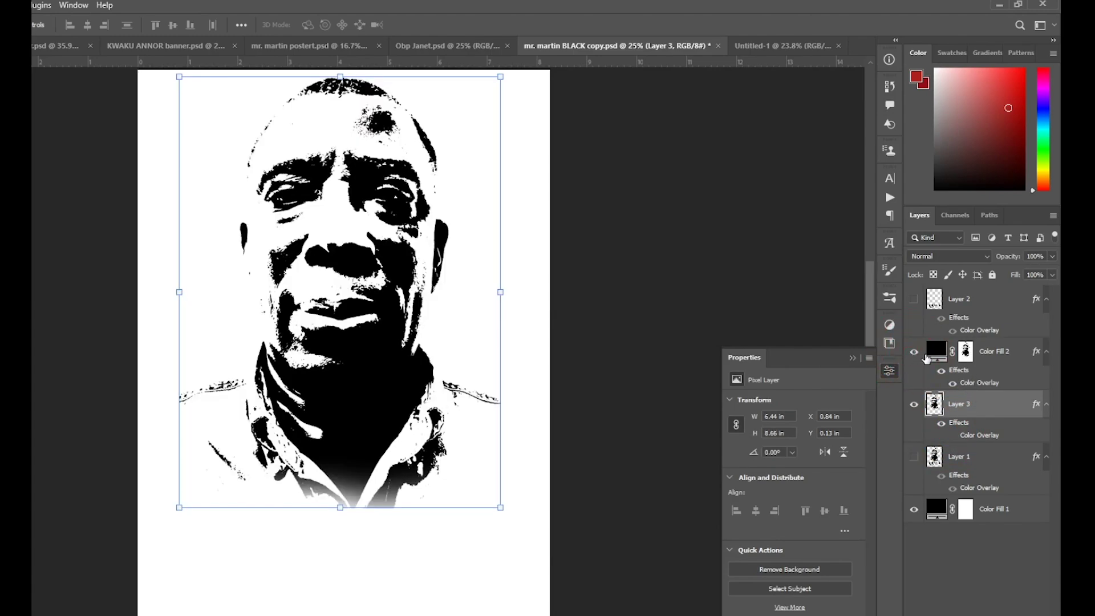
{"action": "left_click", "coordinate": [953, 384]}
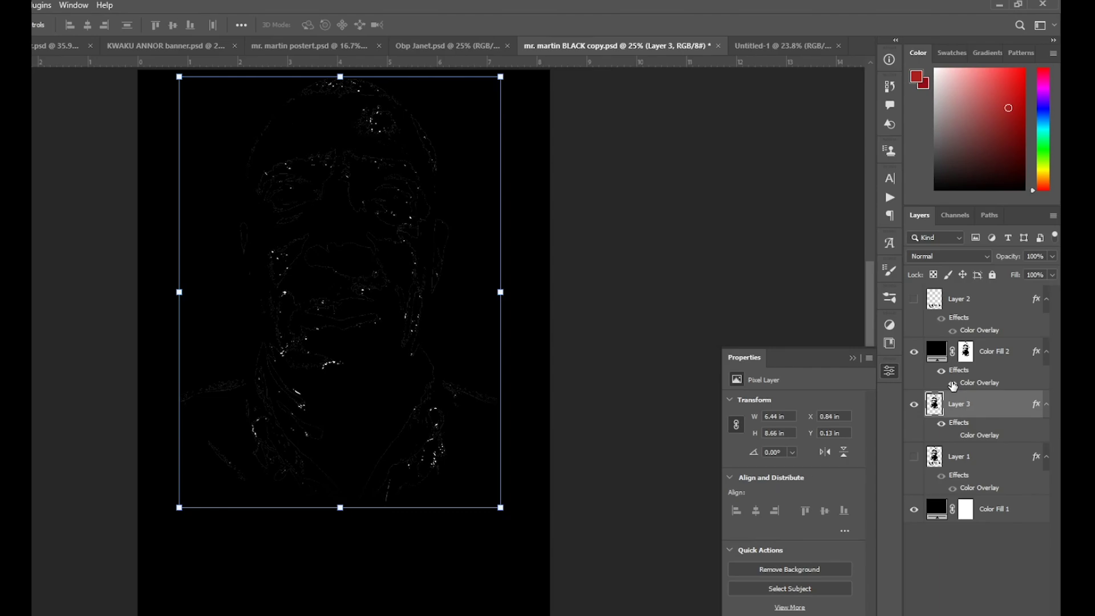
{"action": "left_click", "coordinate": [952, 384]}
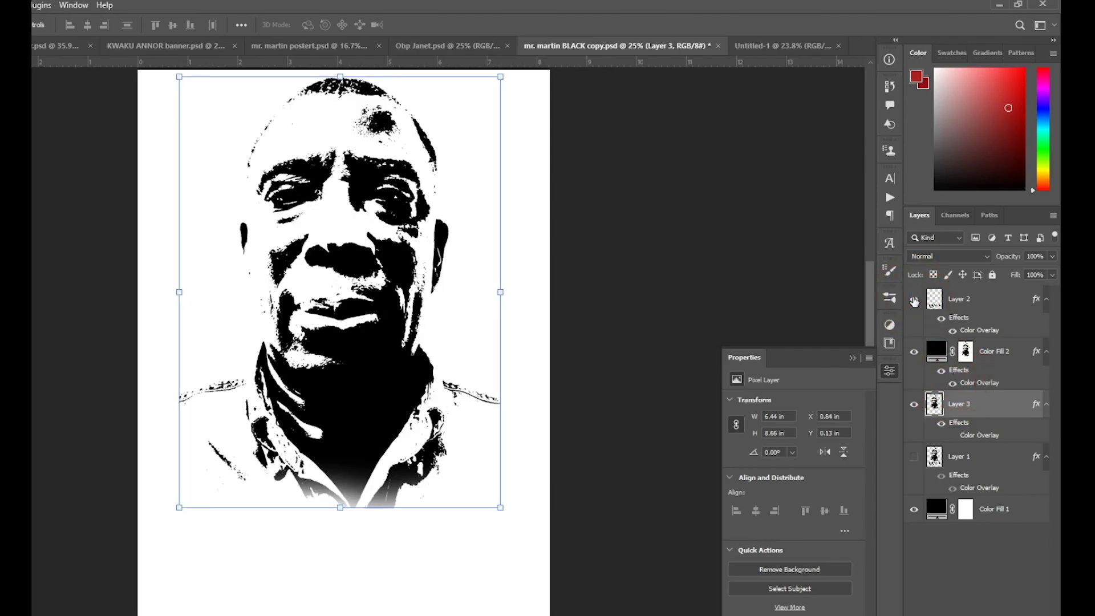
{"action": "left_click", "coordinate": [914, 299]}
{"action": "left_click", "coordinate": [720, 46]}
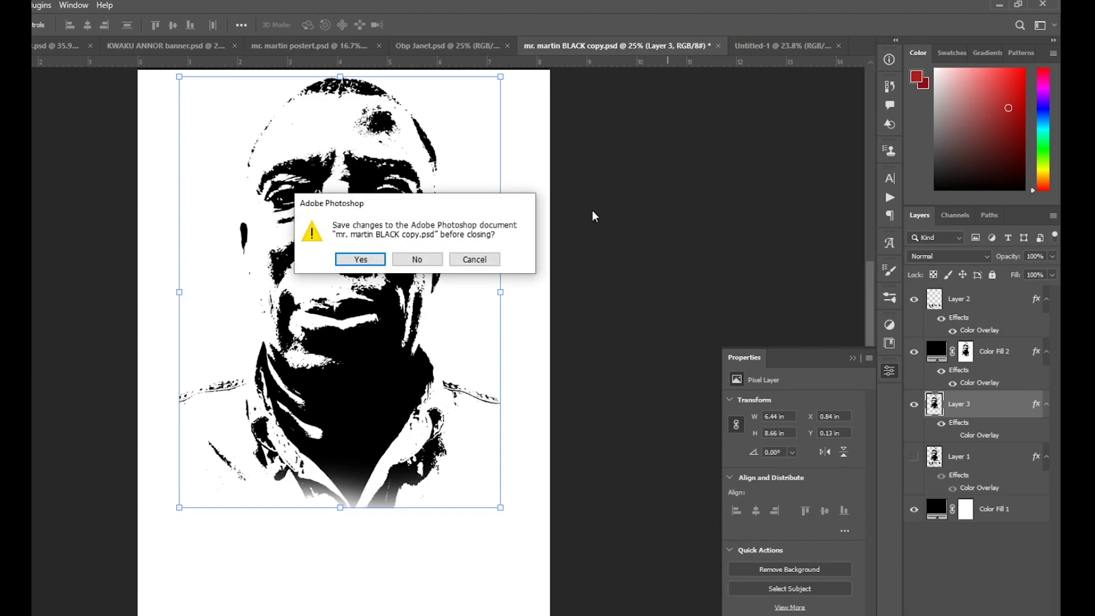
{"action": "left_click", "coordinate": [435, 259]}
{"action": "key", "text": "alt+Tab"}
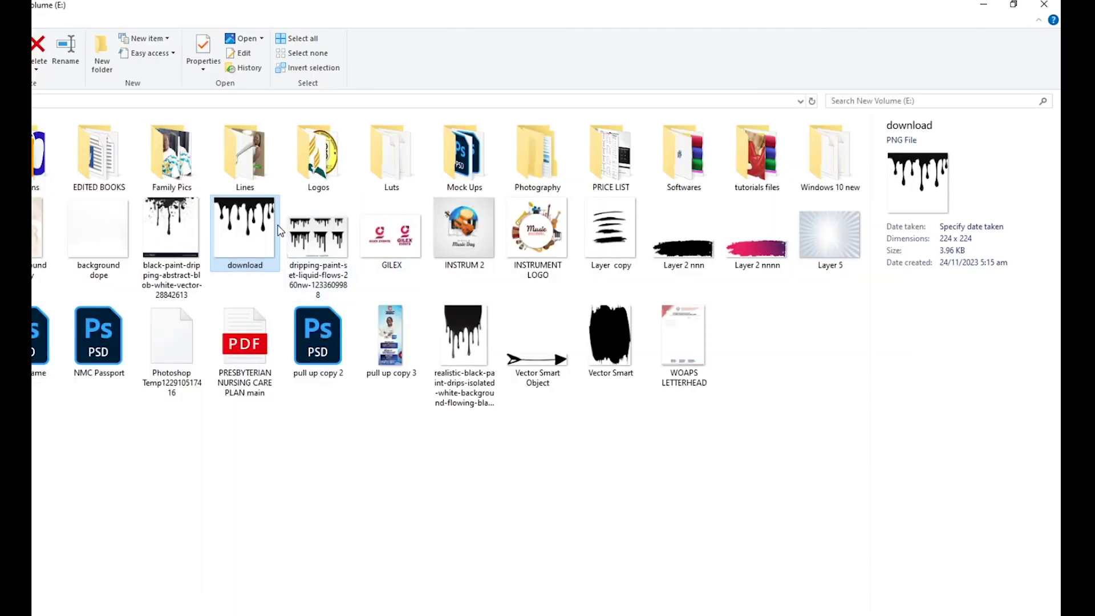
{"action": "key", "text": "alt+Tab"}
{"action": "left_click", "coordinate": [148, 287]}
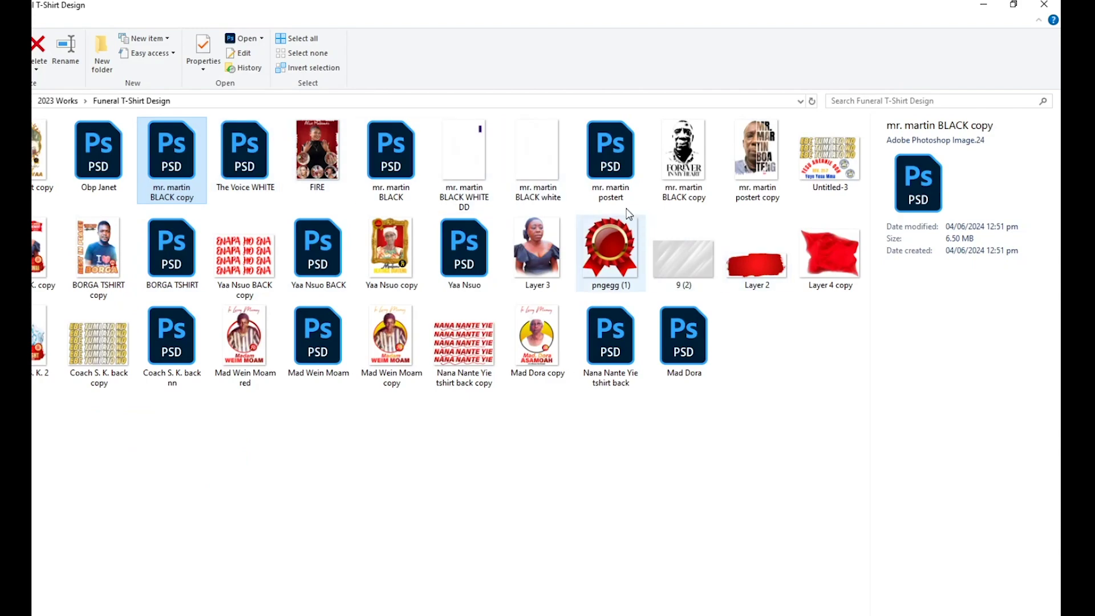
Step: Open and close mr. martin BLACK, then open the mr. martin postert file
{"action": "left_click", "coordinate": [400, 168]}
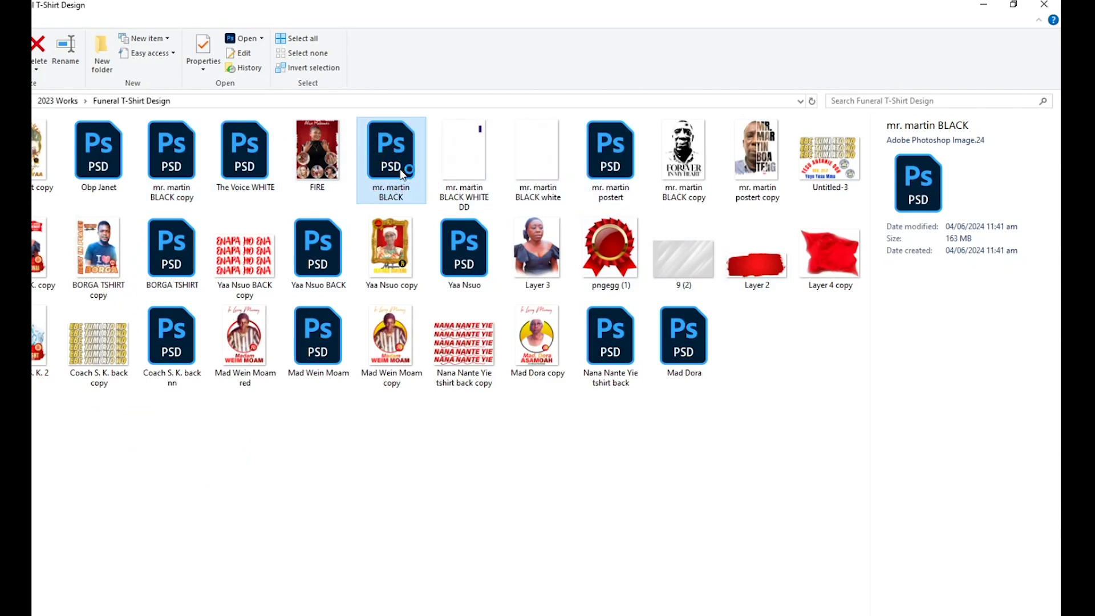
{"action": "double_click", "coordinate": [400, 169]}
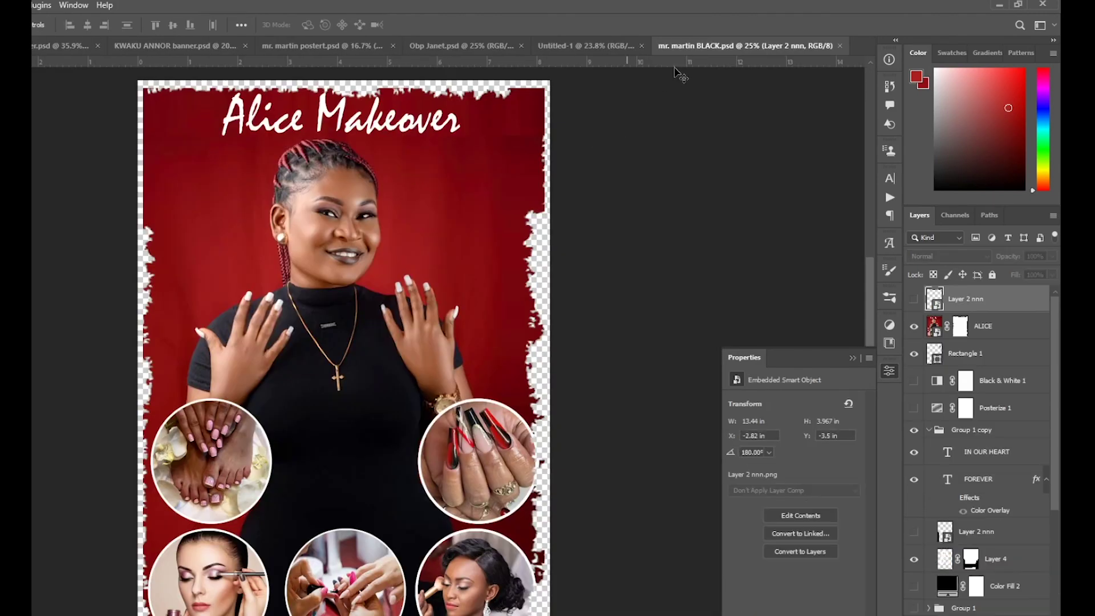
{"action": "left_click", "coordinate": [844, 45]}
{"action": "key", "text": "alt+Tab"}
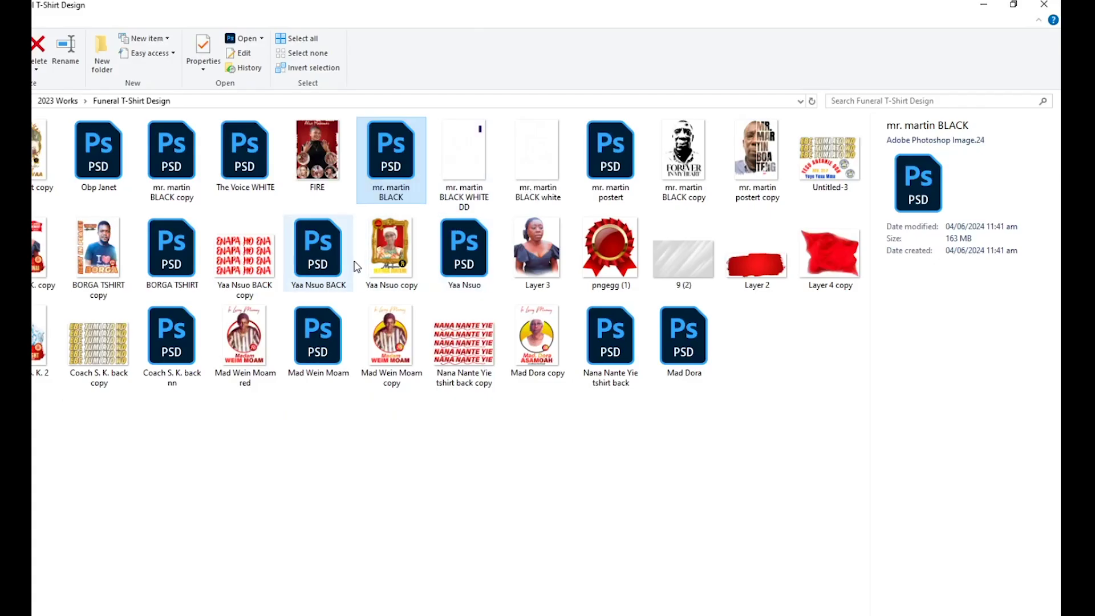
{"action": "double_click", "coordinate": [603, 157]}
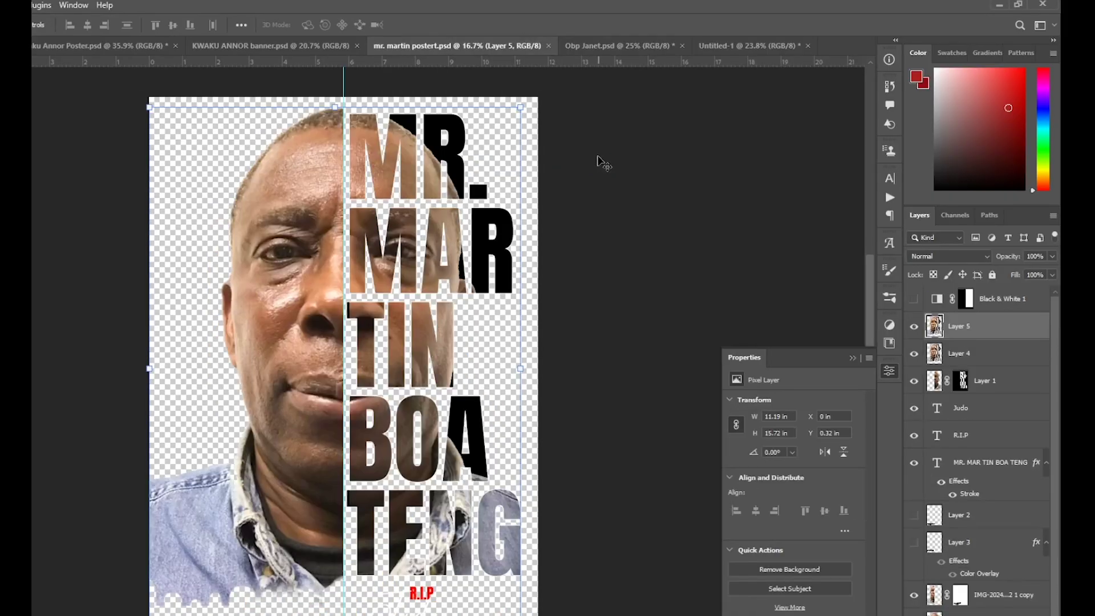
Step: Reopen mr. martin BLACK copy, turn off Color Fill 2's overlay, and clear the selection
{"action": "key", "text": "alt+Tab"}
{"action": "double_click", "coordinate": [176, 157]}
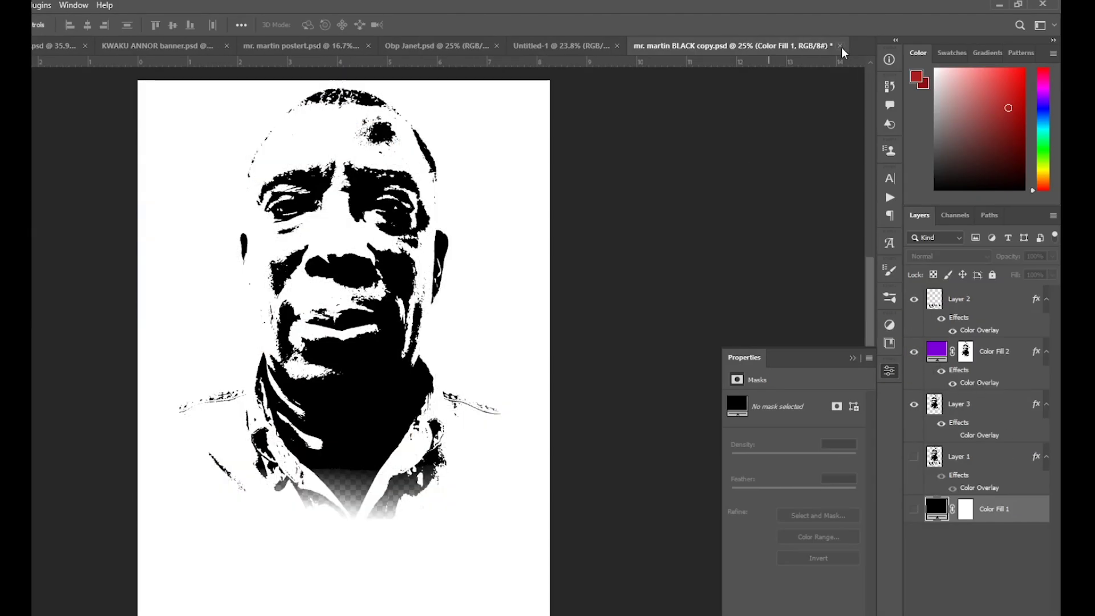
{"action": "left_click", "coordinate": [913, 508]}
{"action": "double_click", "coordinate": [976, 382]}
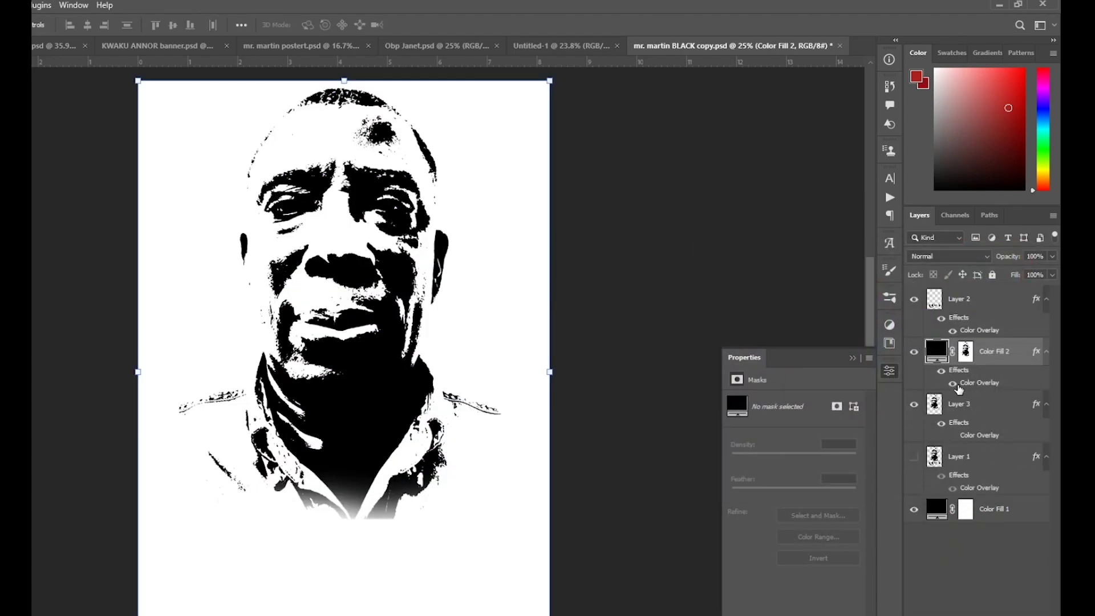
{"action": "left_click", "coordinate": [955, 383]}
{"action": "left_click", "coordinate": [965, 351]}
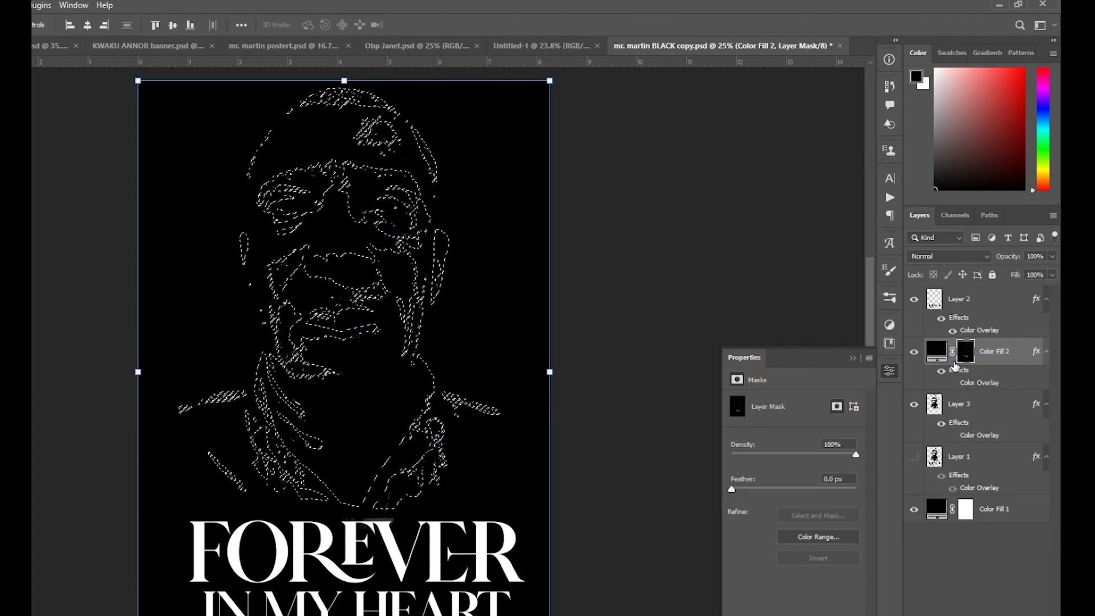
{"action": "left_click", "coordinate": [936, 351]}
{"action": "key", "text": "ctrl+d"}
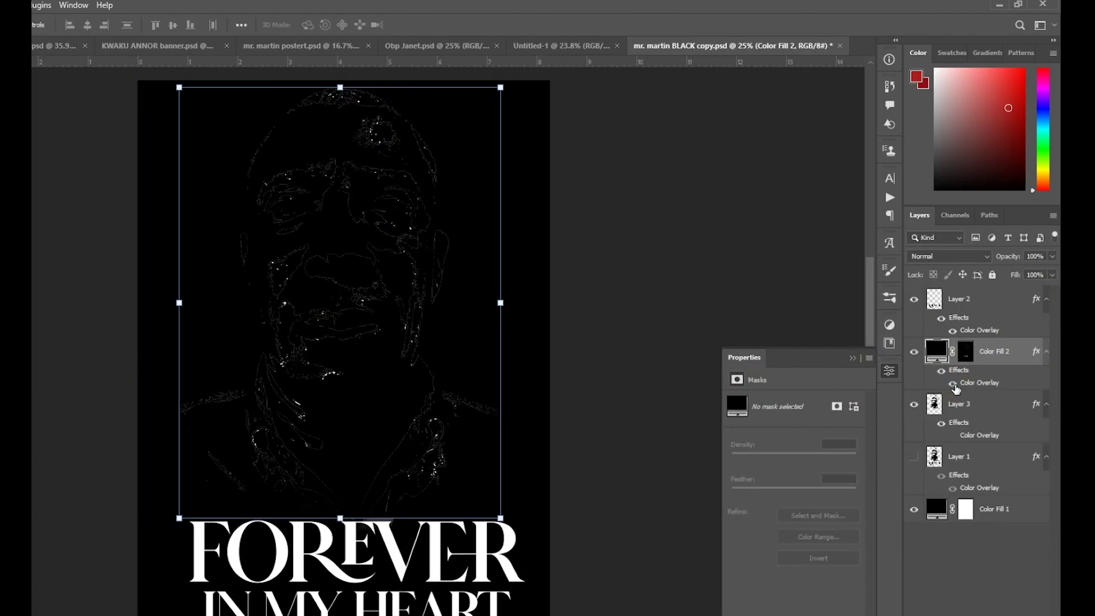
Step: Recolour Color Fill 2 red, hide it, and select Layer 3
{"action": "double_click", "coordinate": [935, 352]}
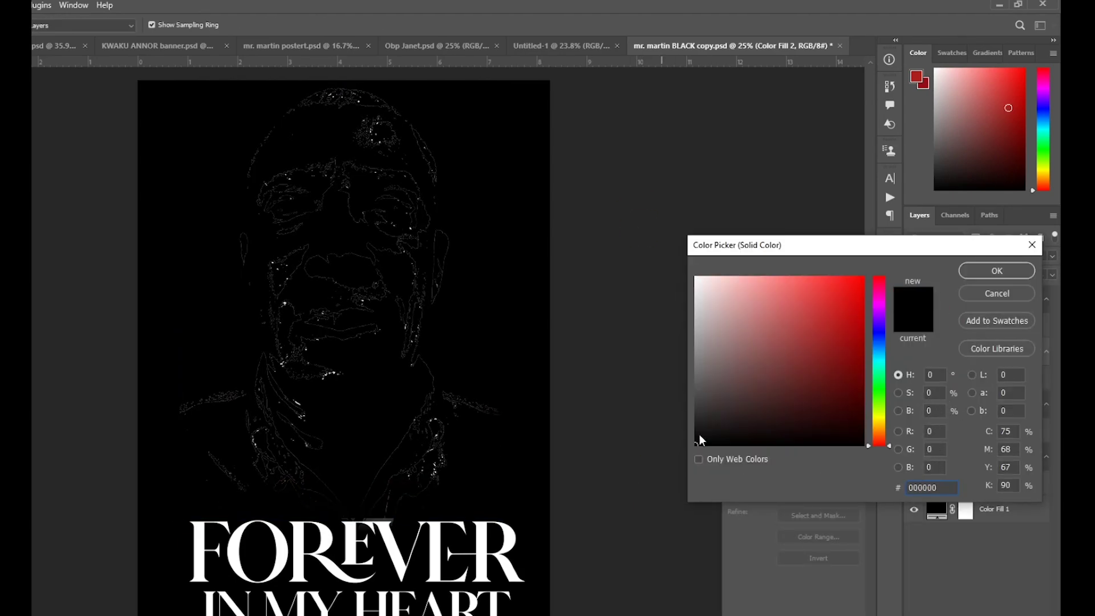
{"action": "left_click", "coordinate": [860, 315]}
{"action": "left_click", "coordinate": [972, 268]}
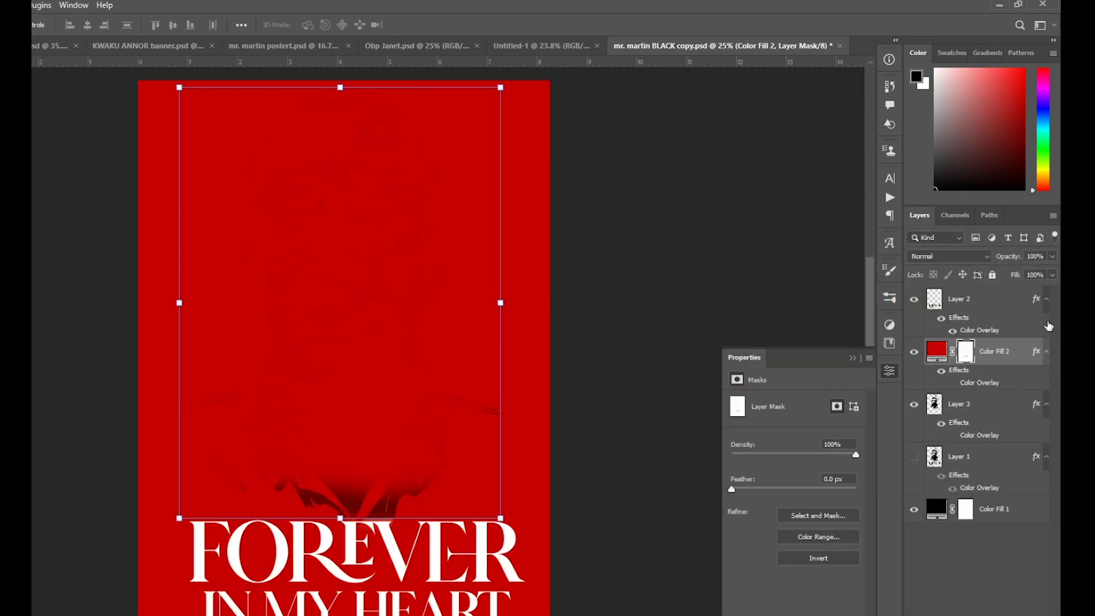
{"action": "left_click", "coordinate": [915, 351]}
{"action": "left_click", "coordinate": [958, 404]}
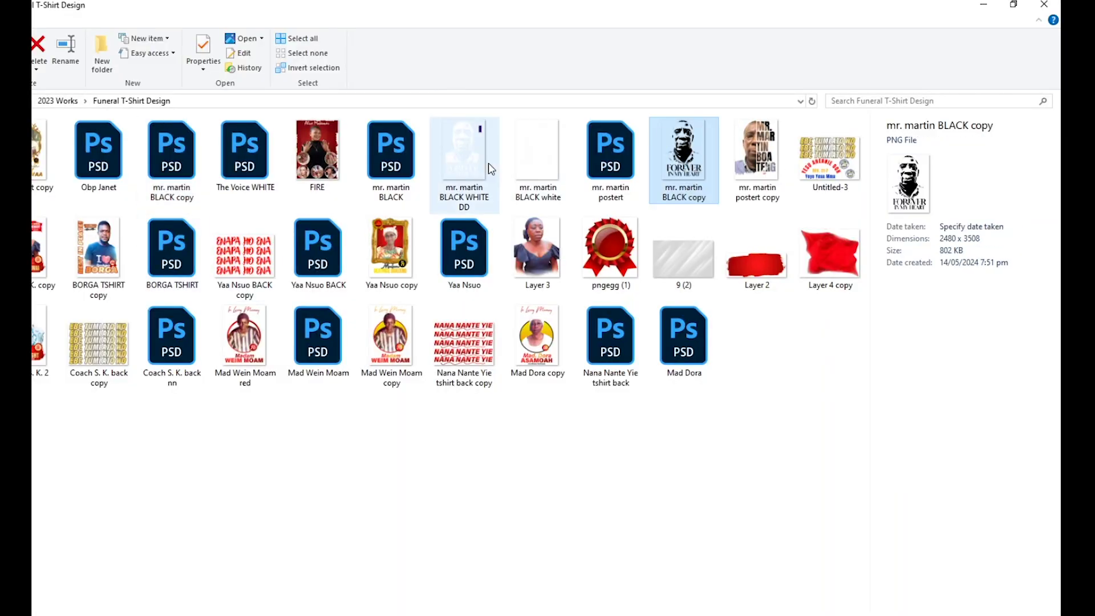
{"action": "double_click", "coordinate": [480, 165]}
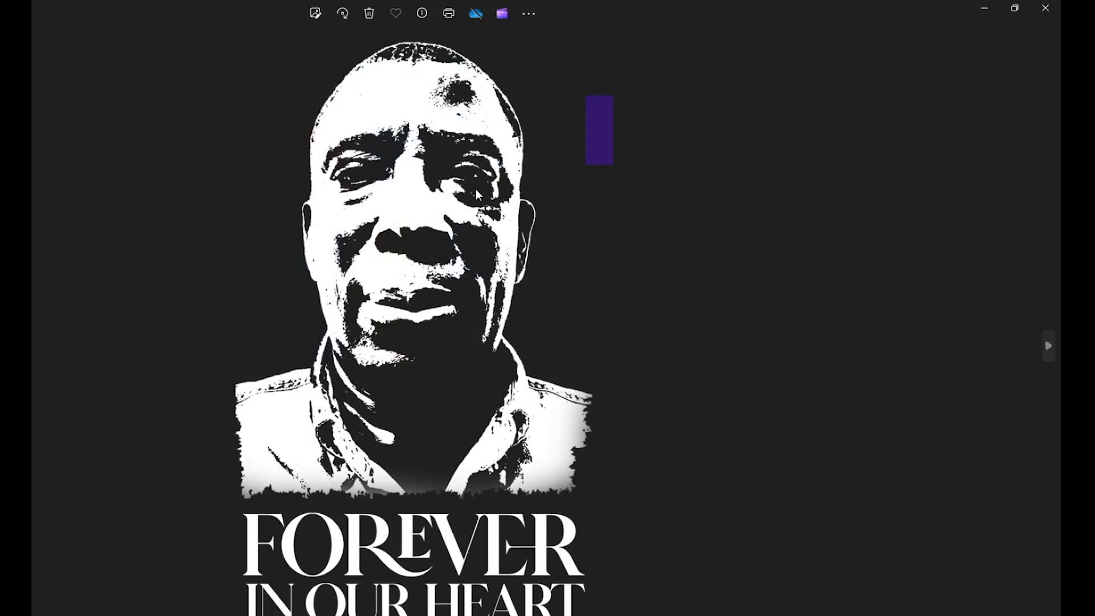